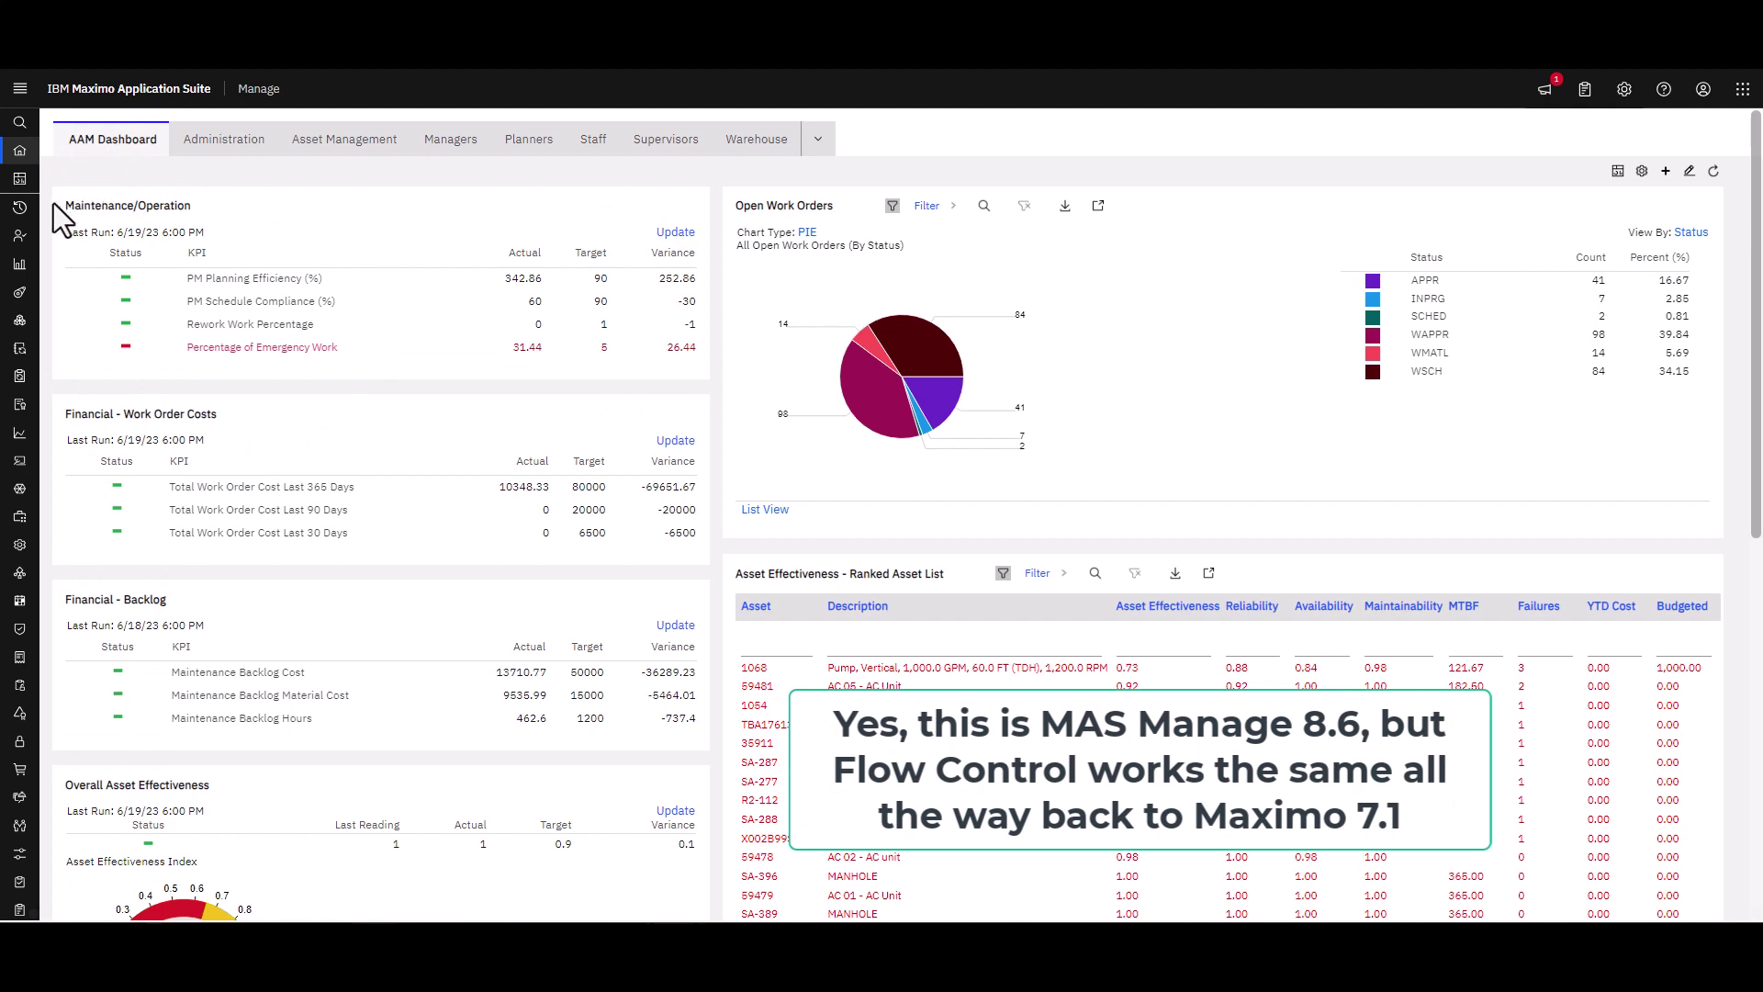
Step: Open the LVVWD organization in Organizations and show its Work Order Options work types
click(76, 236)
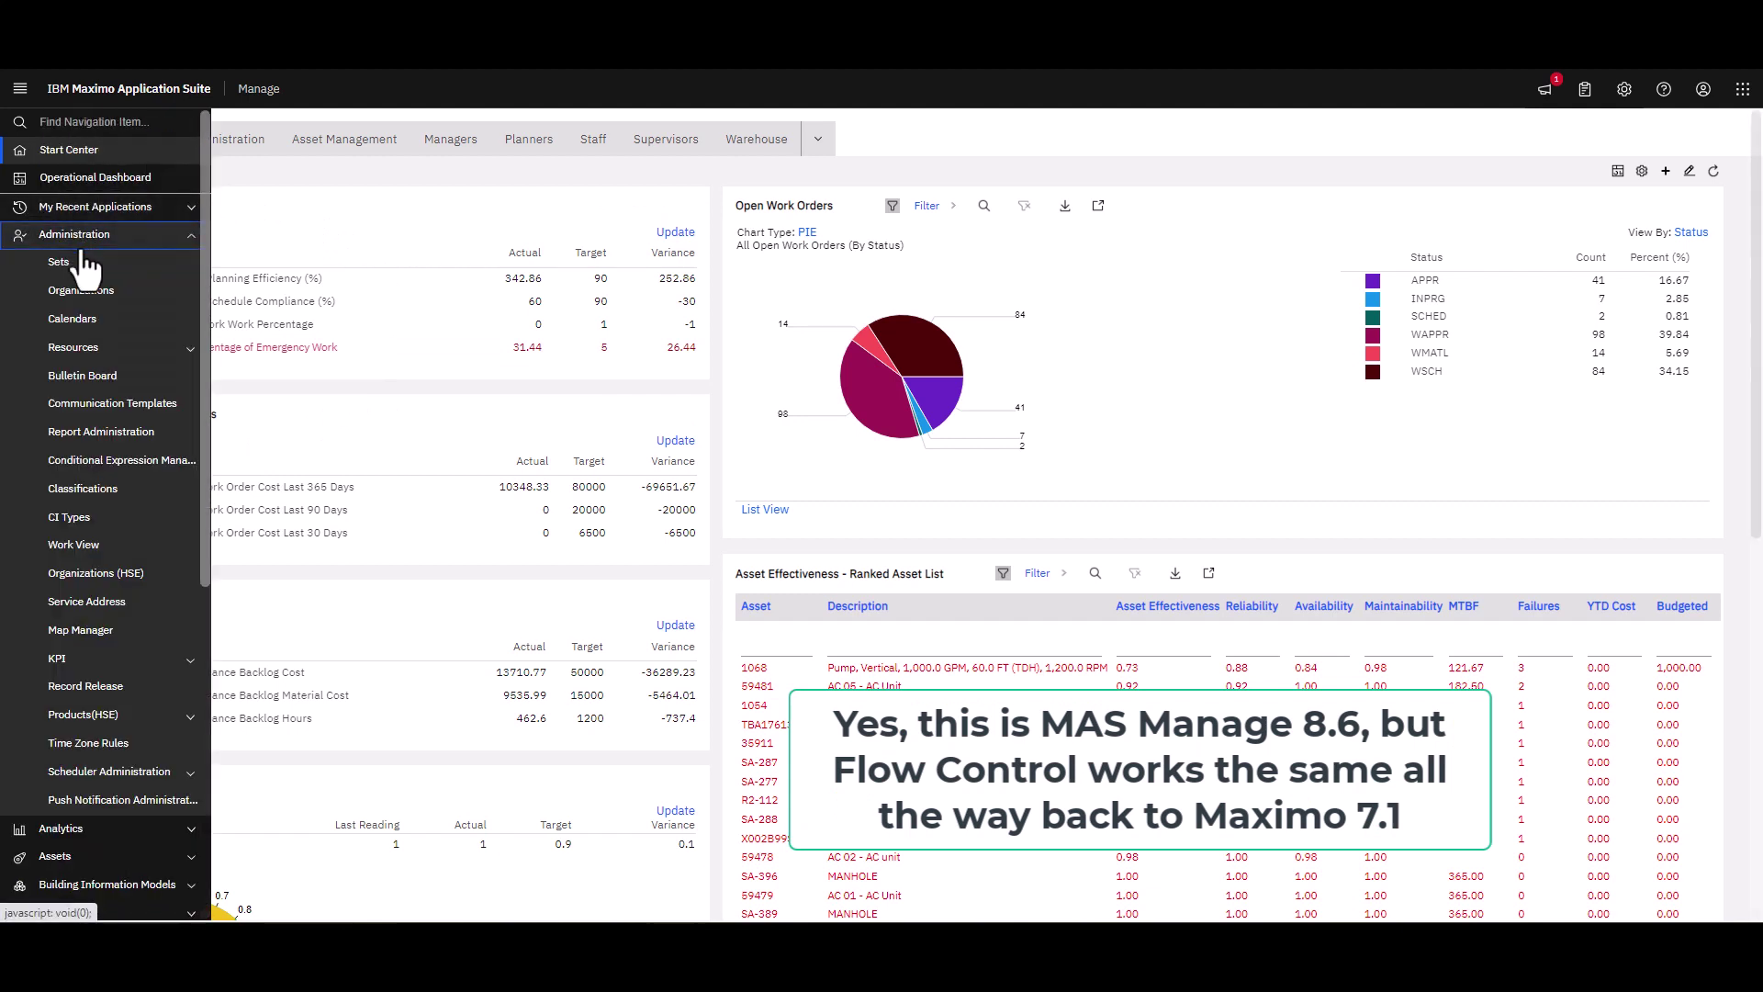
click(87, 290)
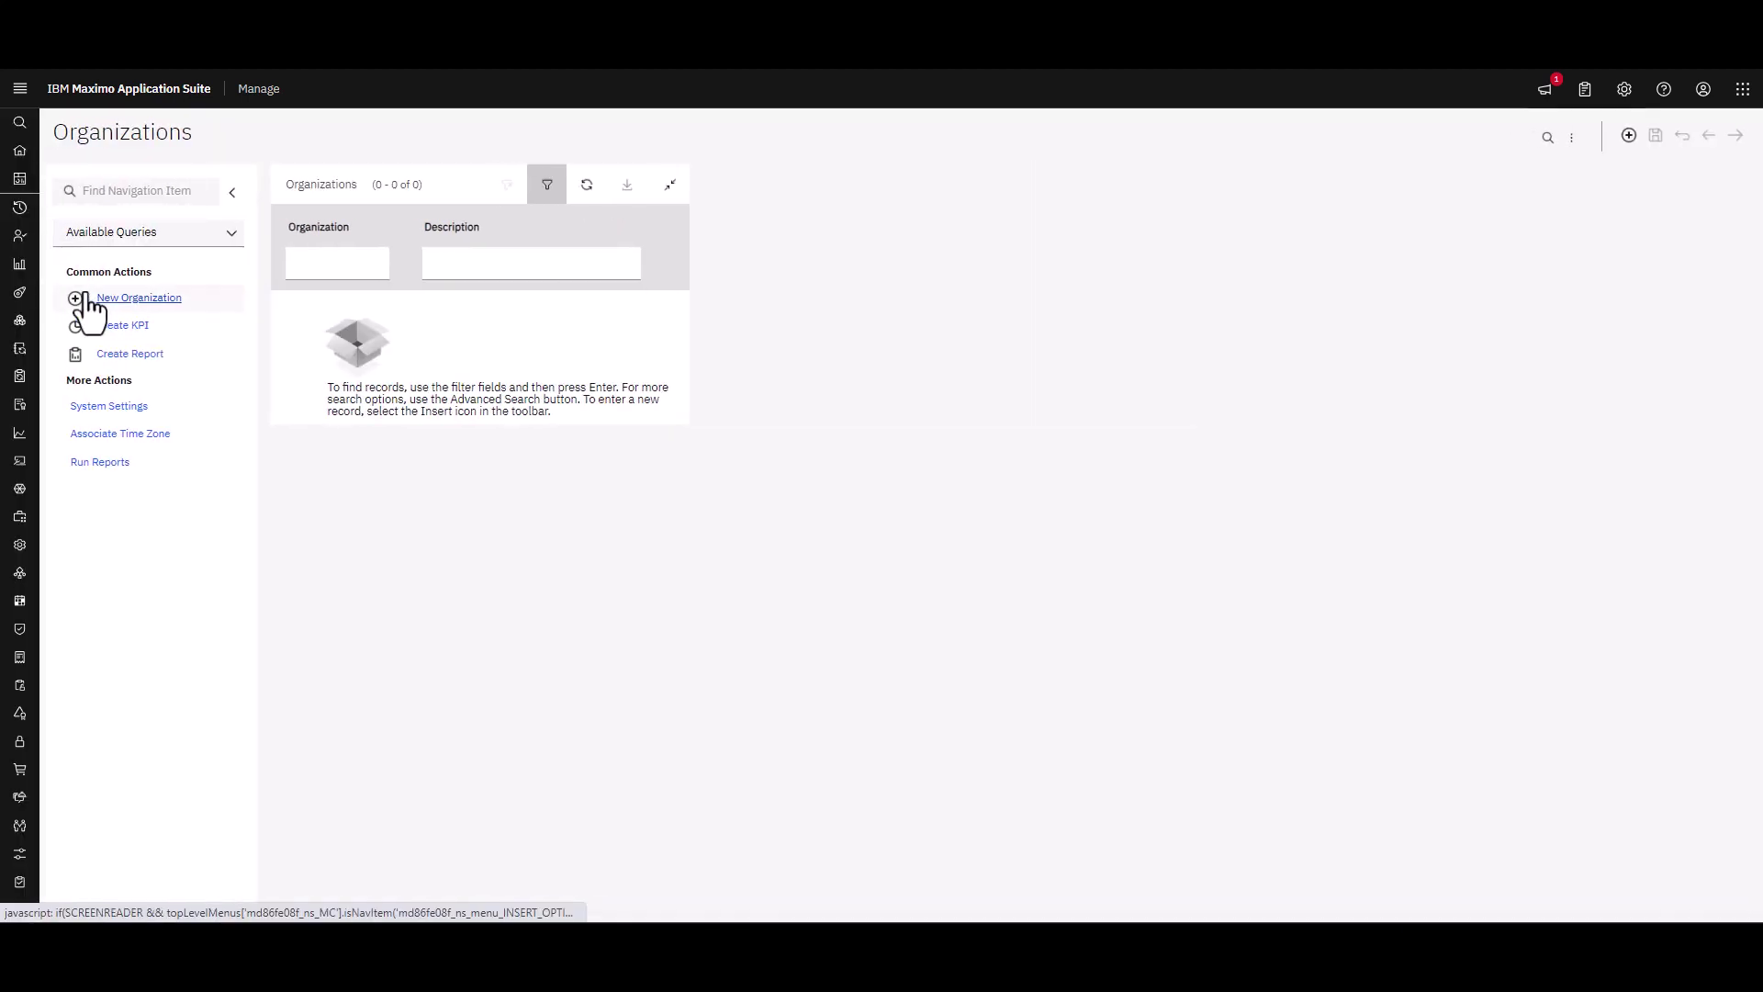
click(587, 186)
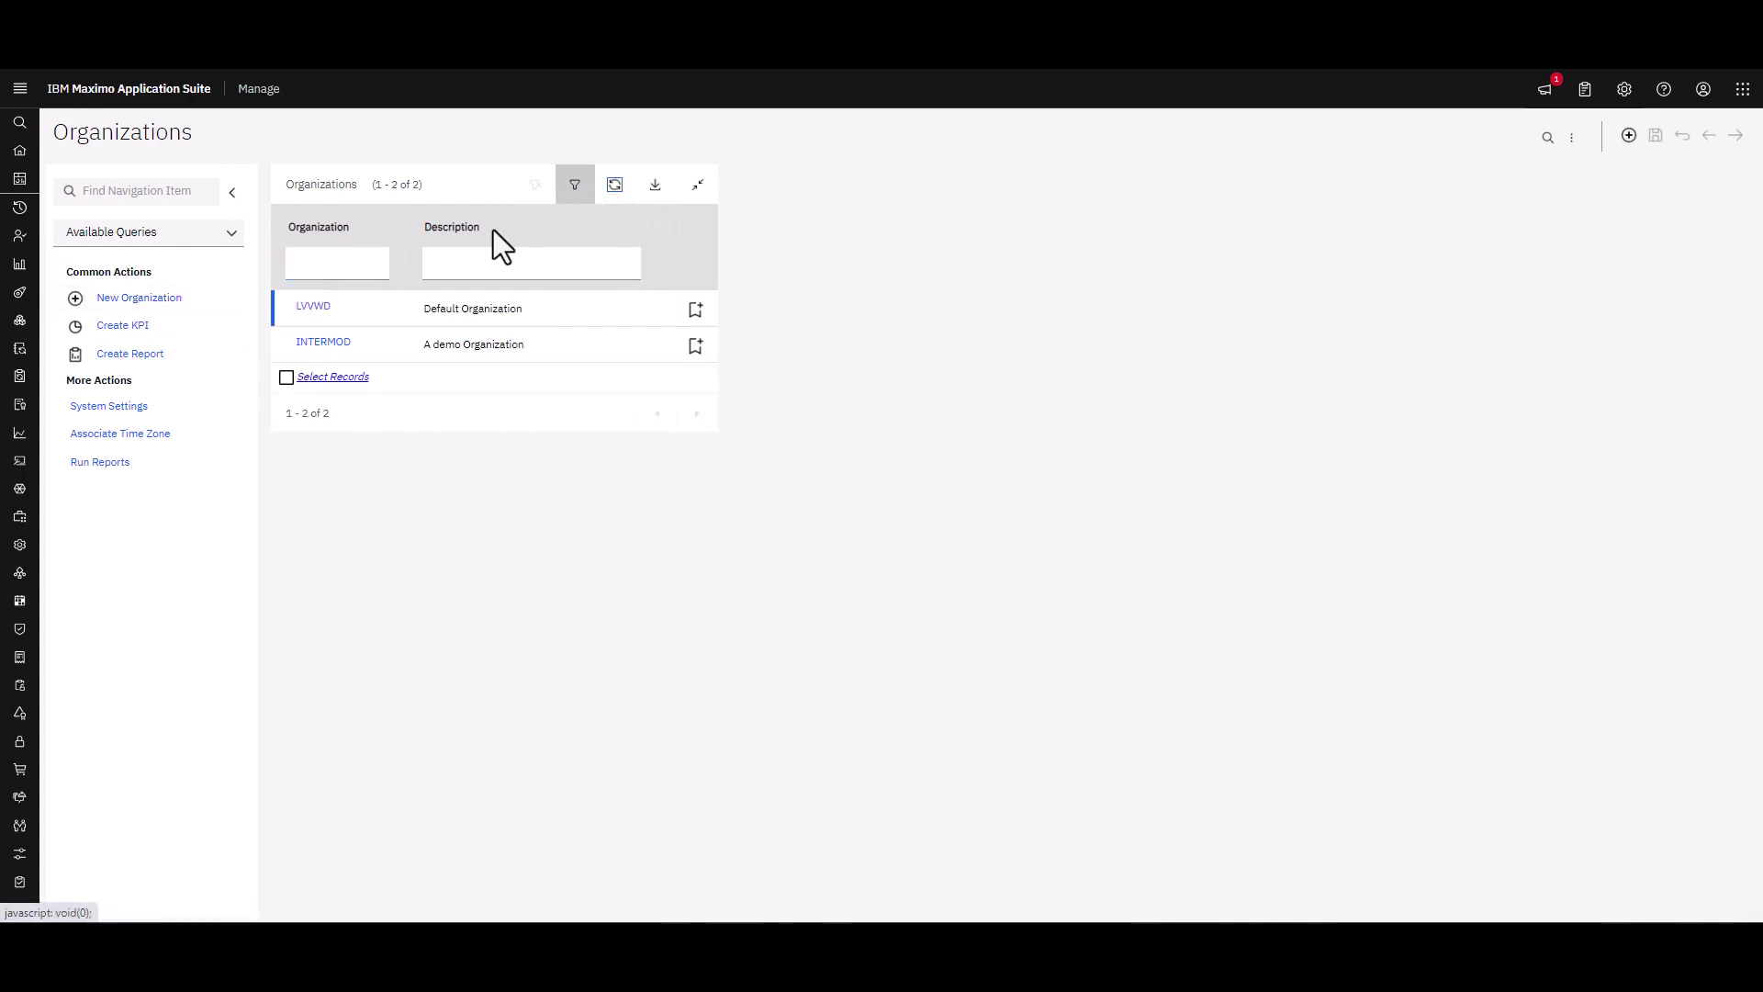
click(315, 307)
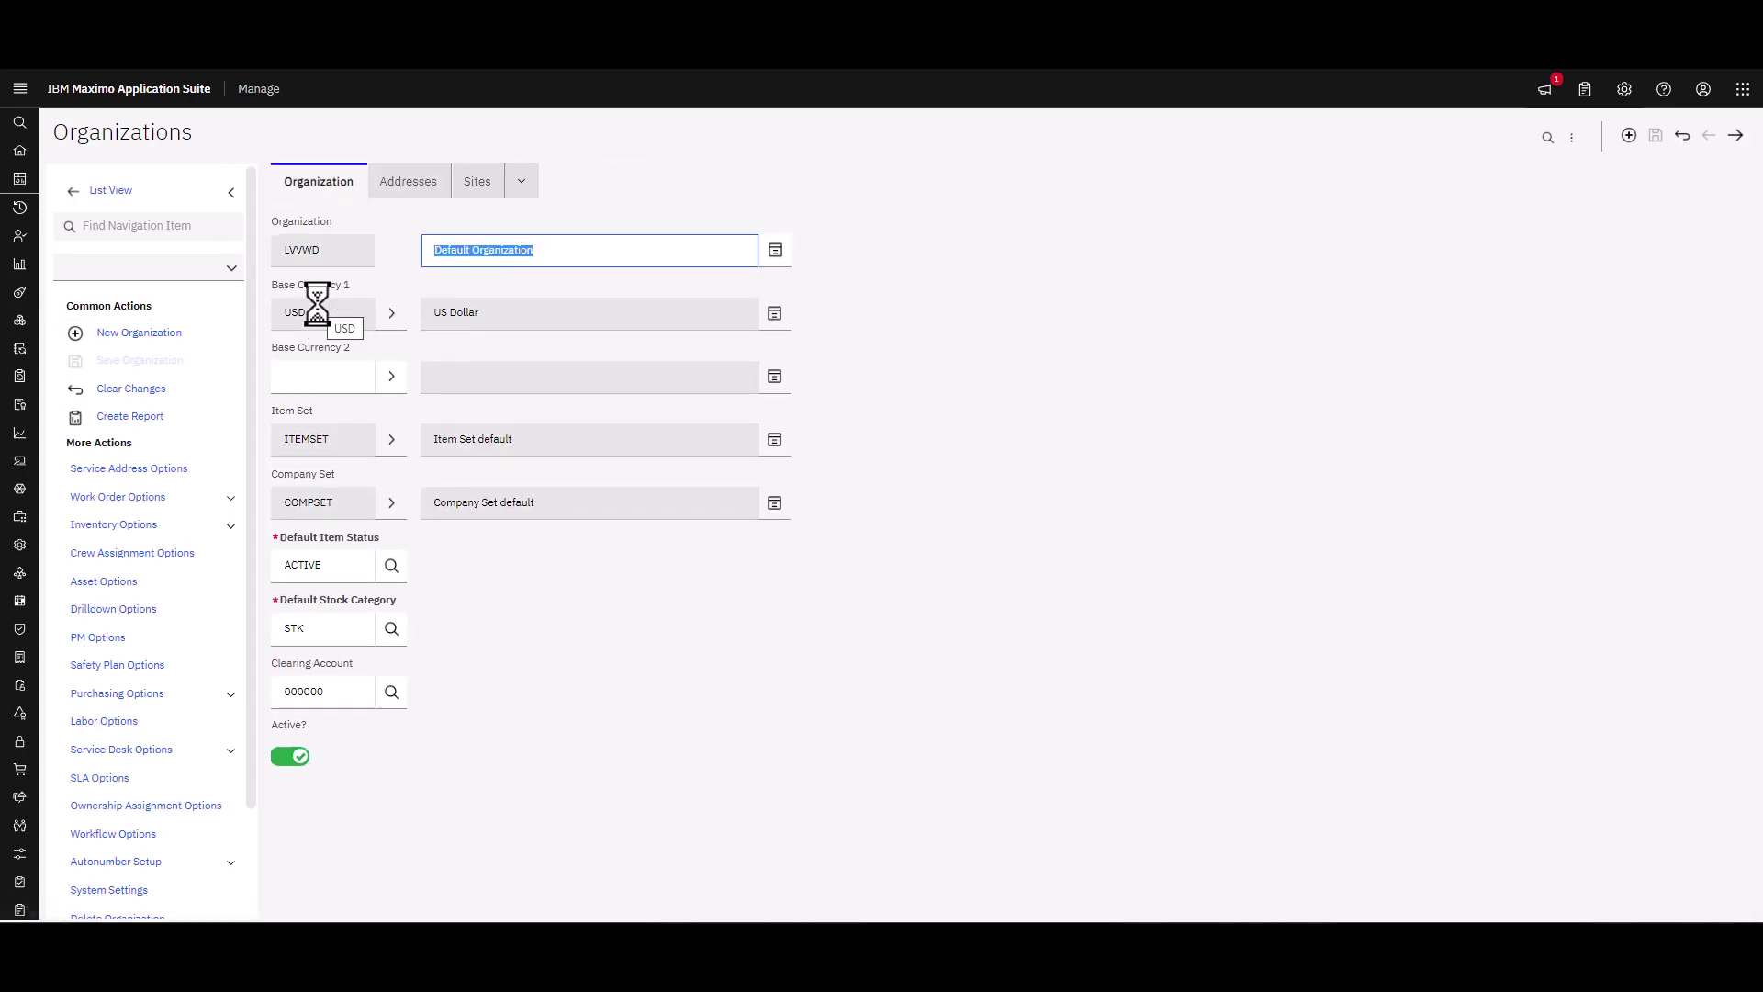
click(142, 503)
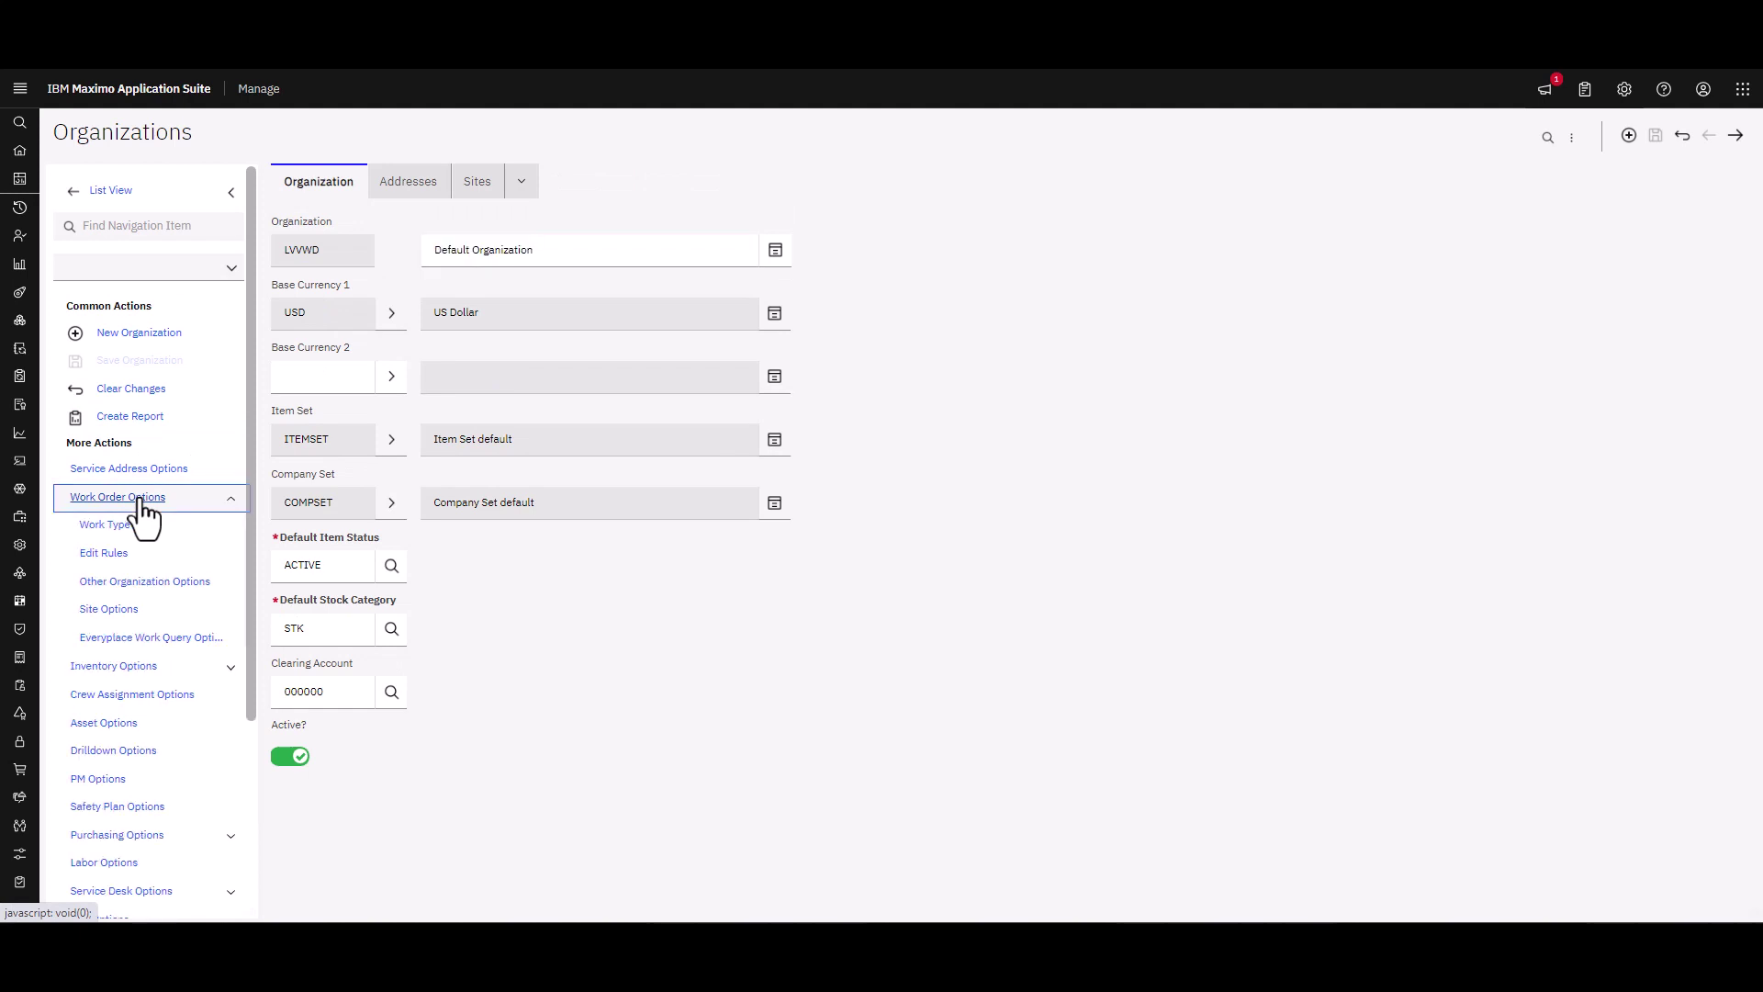
click(117, 541)
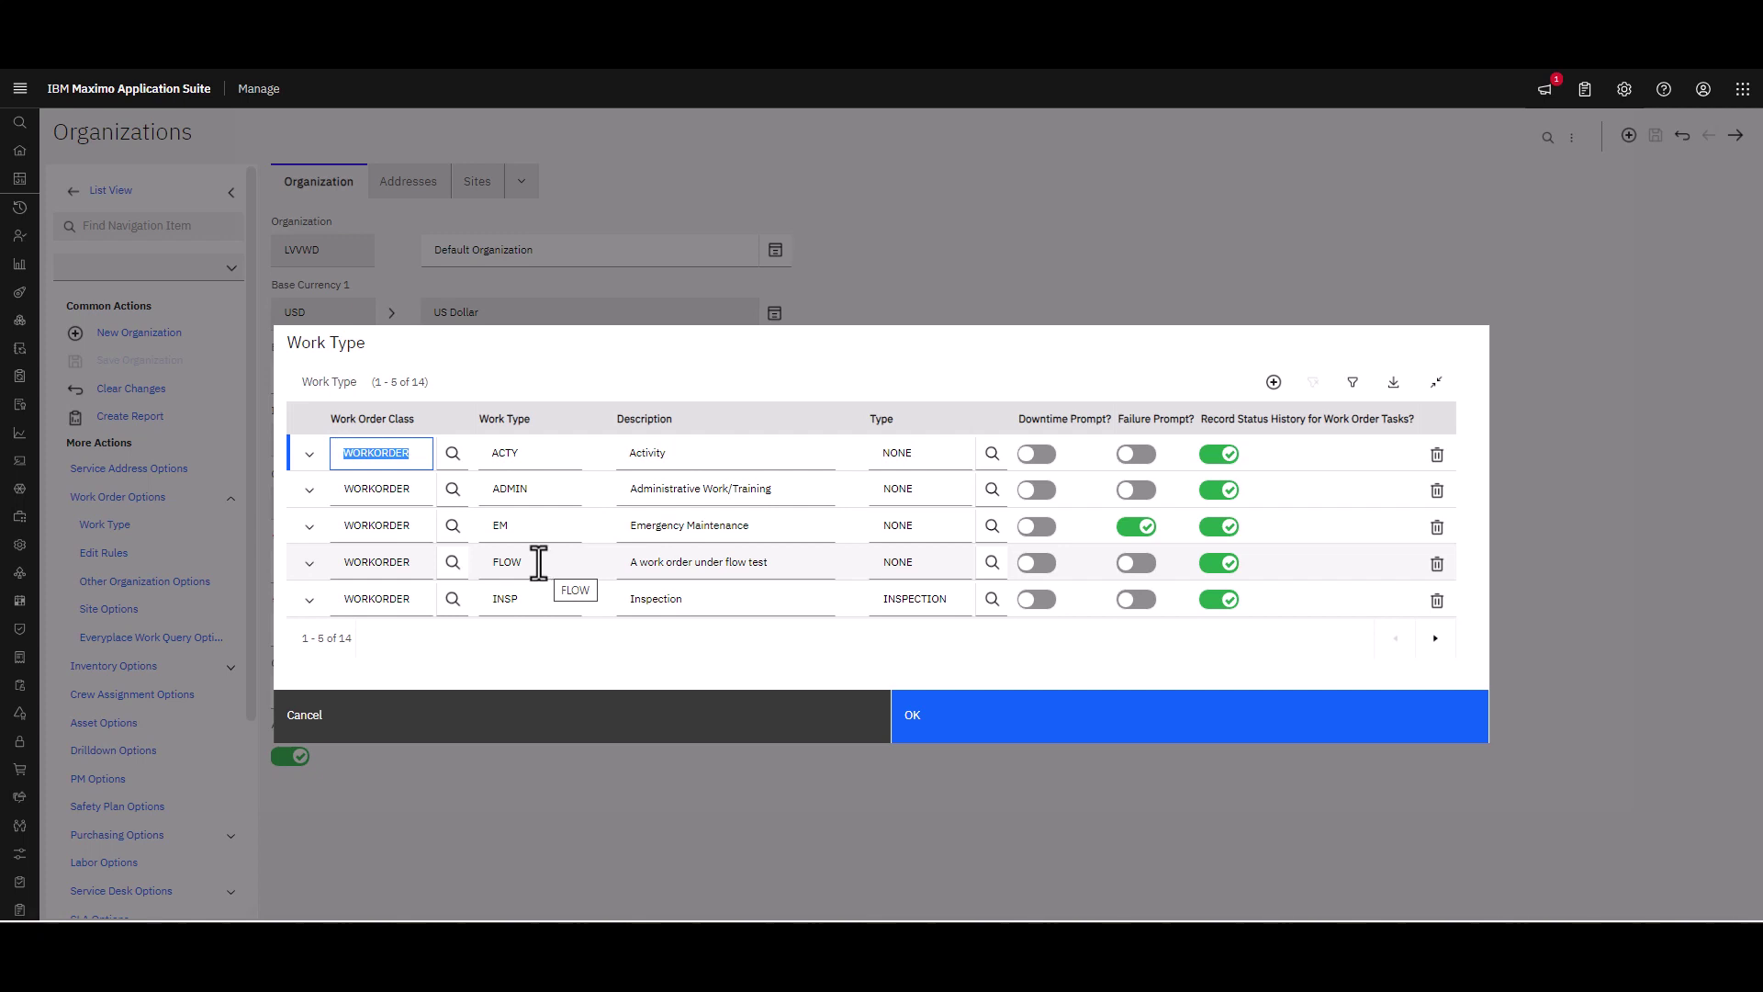
Step: Confirm the FLOW work type's process flow runs from SCHED to COMP, then close with OK
click(310, 563)
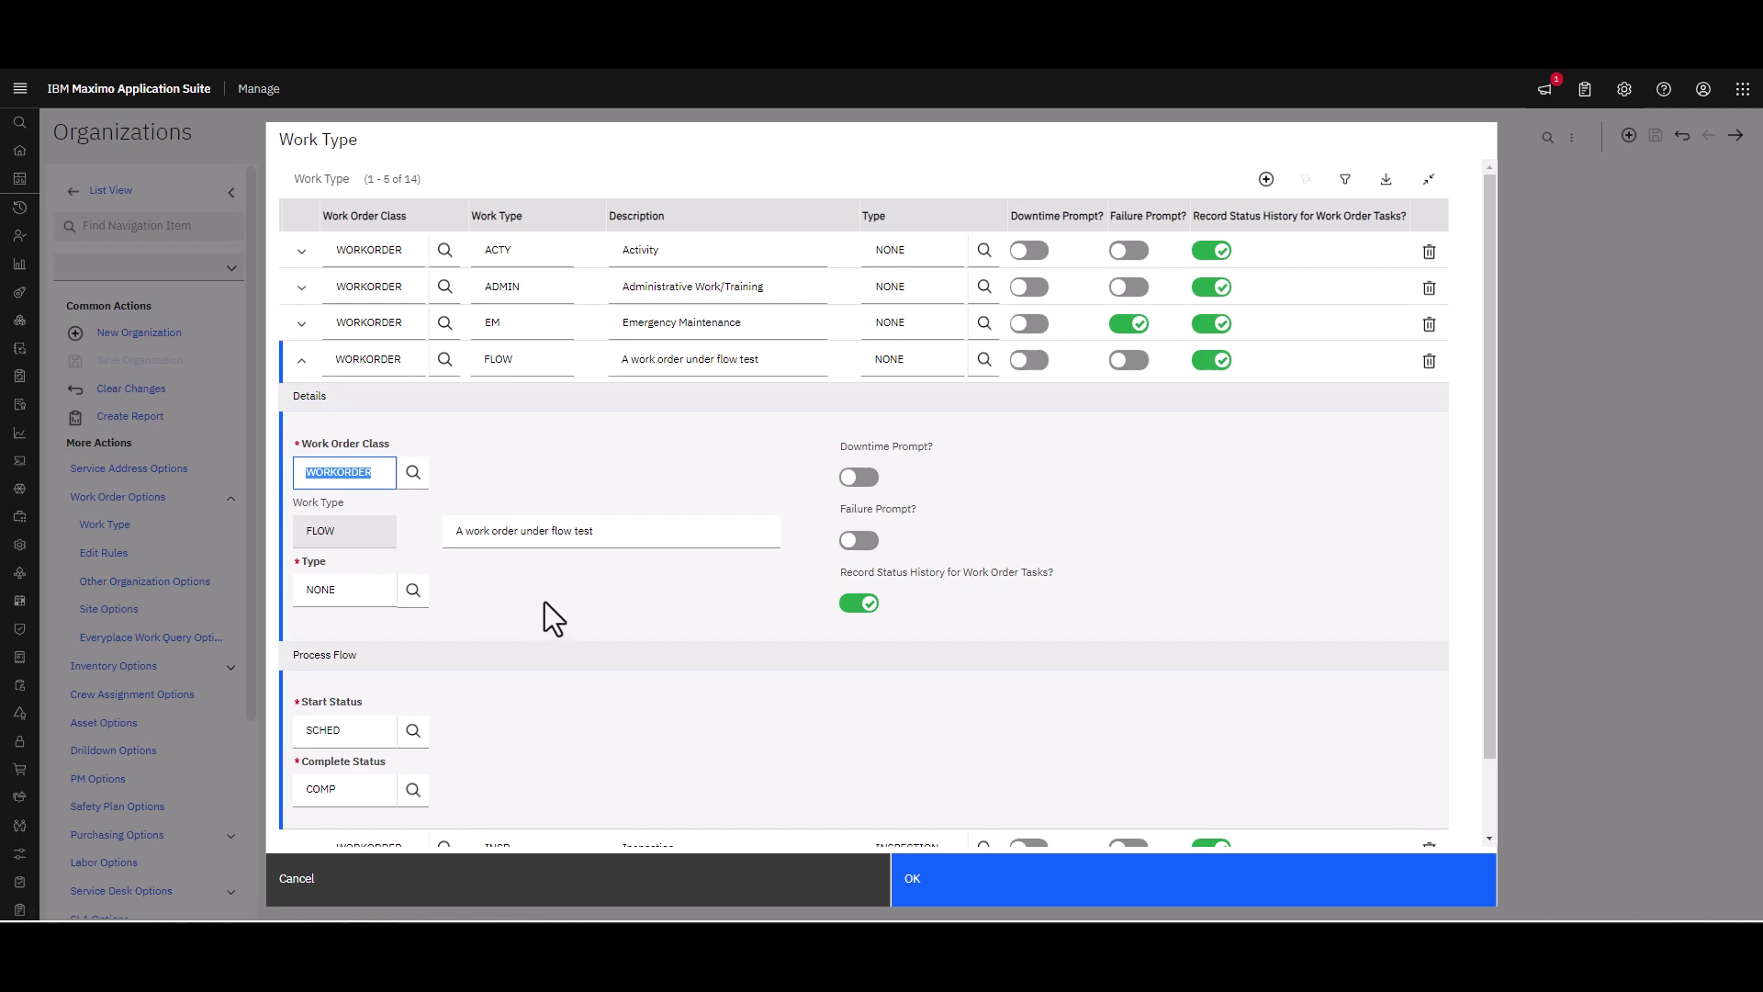
scroll(543, 602, down, 1)
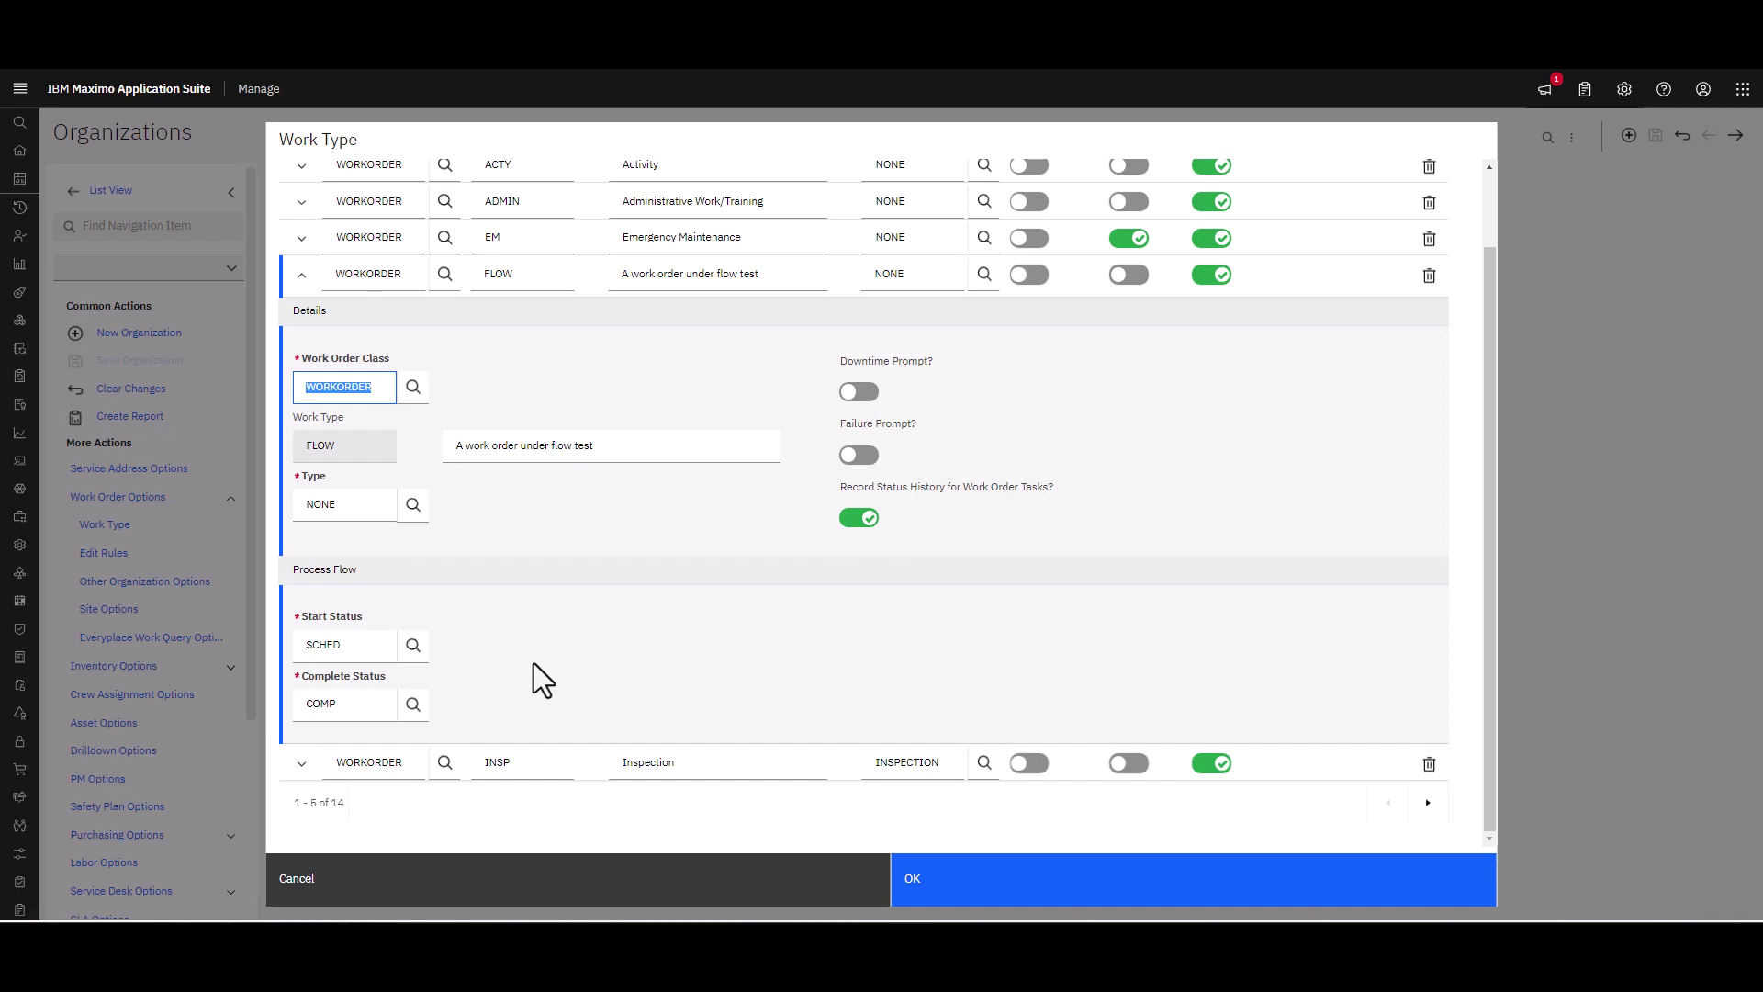
click(949, 901)
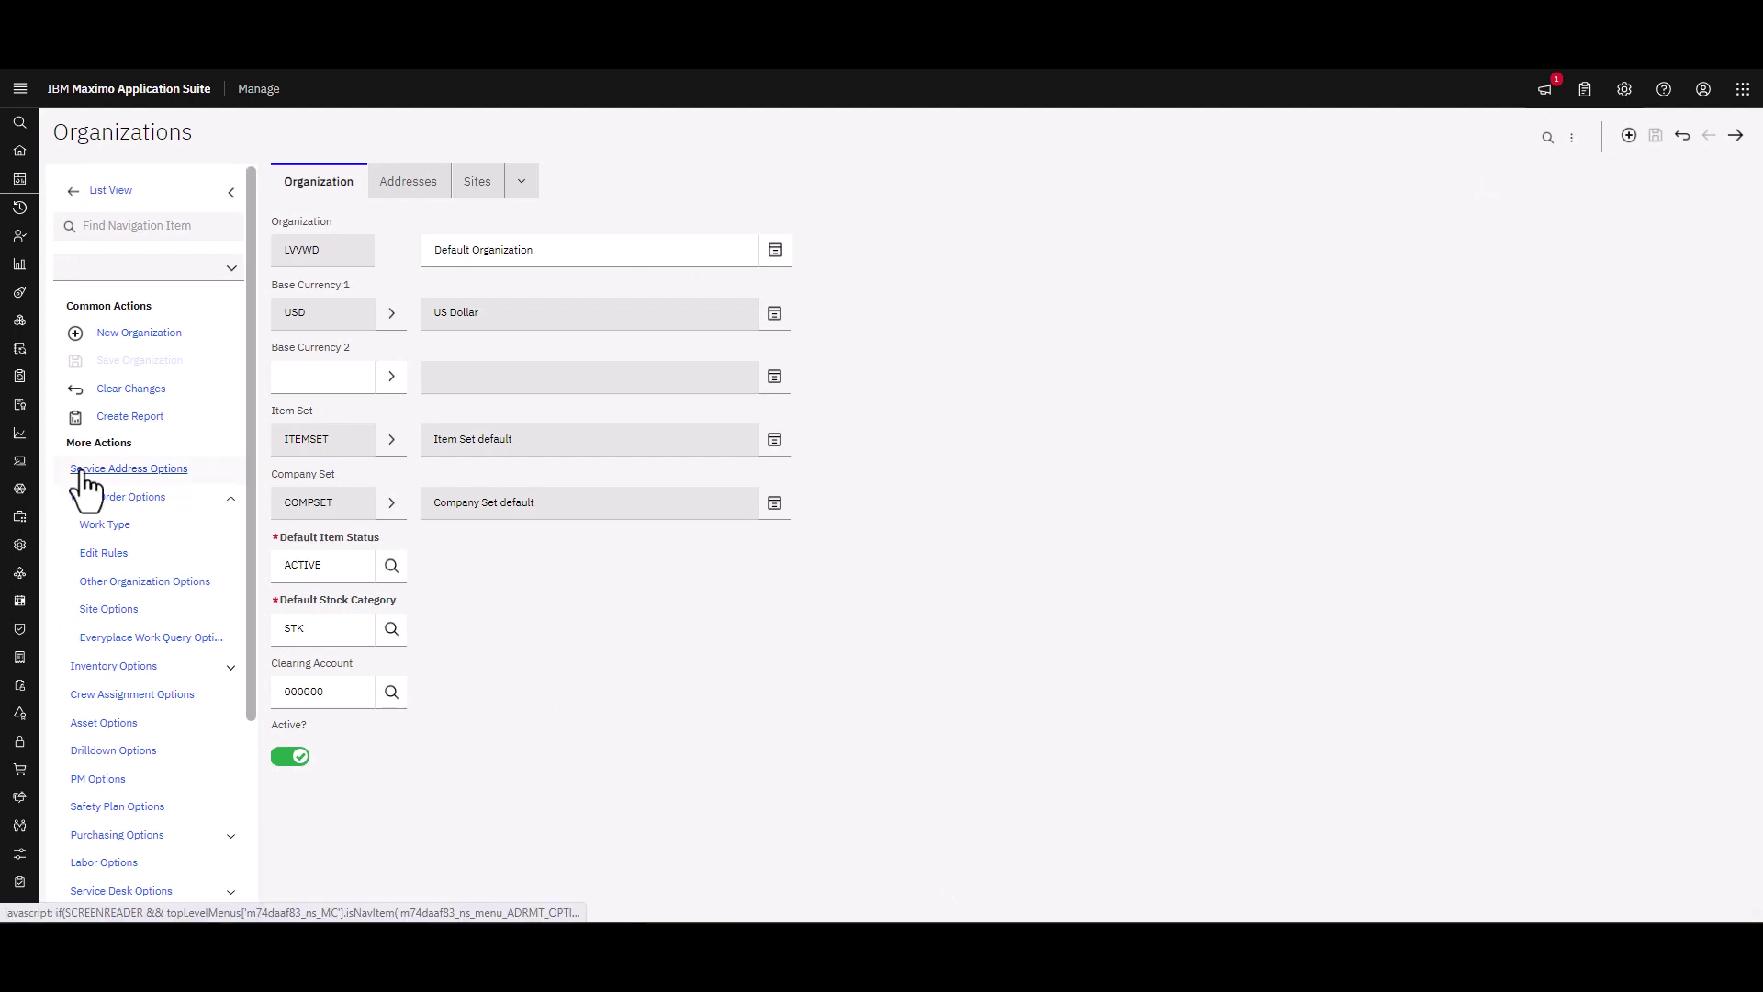
Step: Filter Job Plans for 1041 and open revision 6, 'redo inherits'
mouse_move(31, 472)
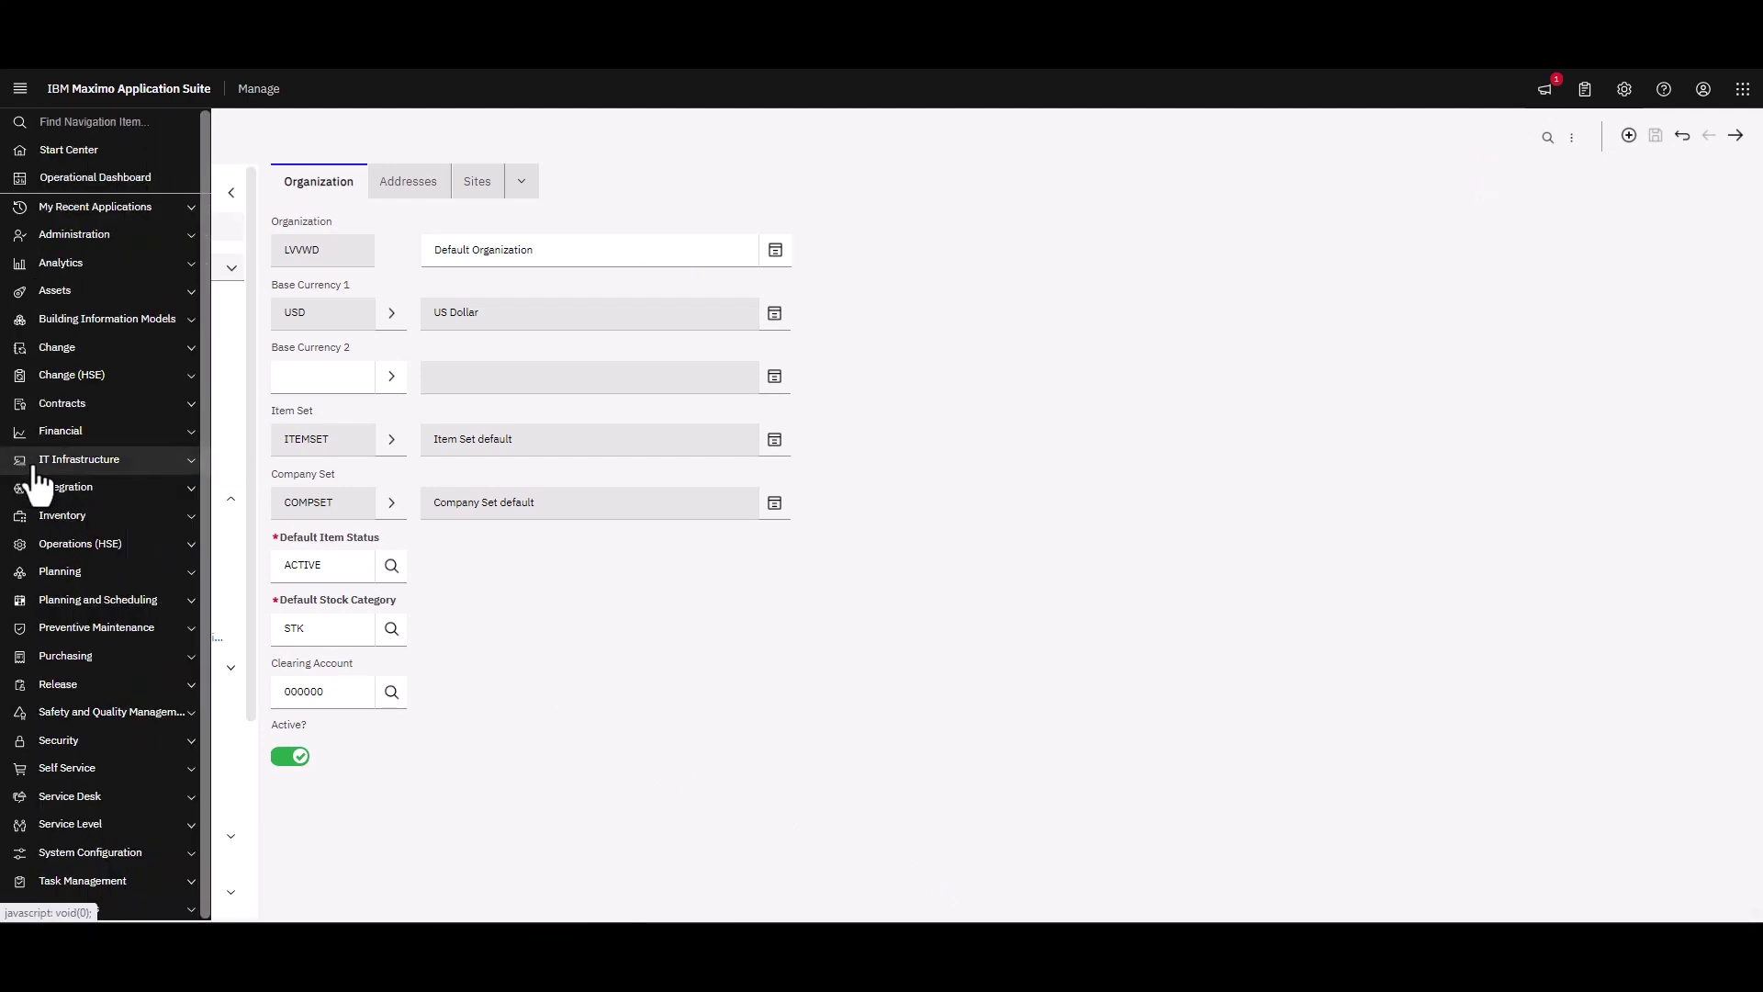
click(55, 573)
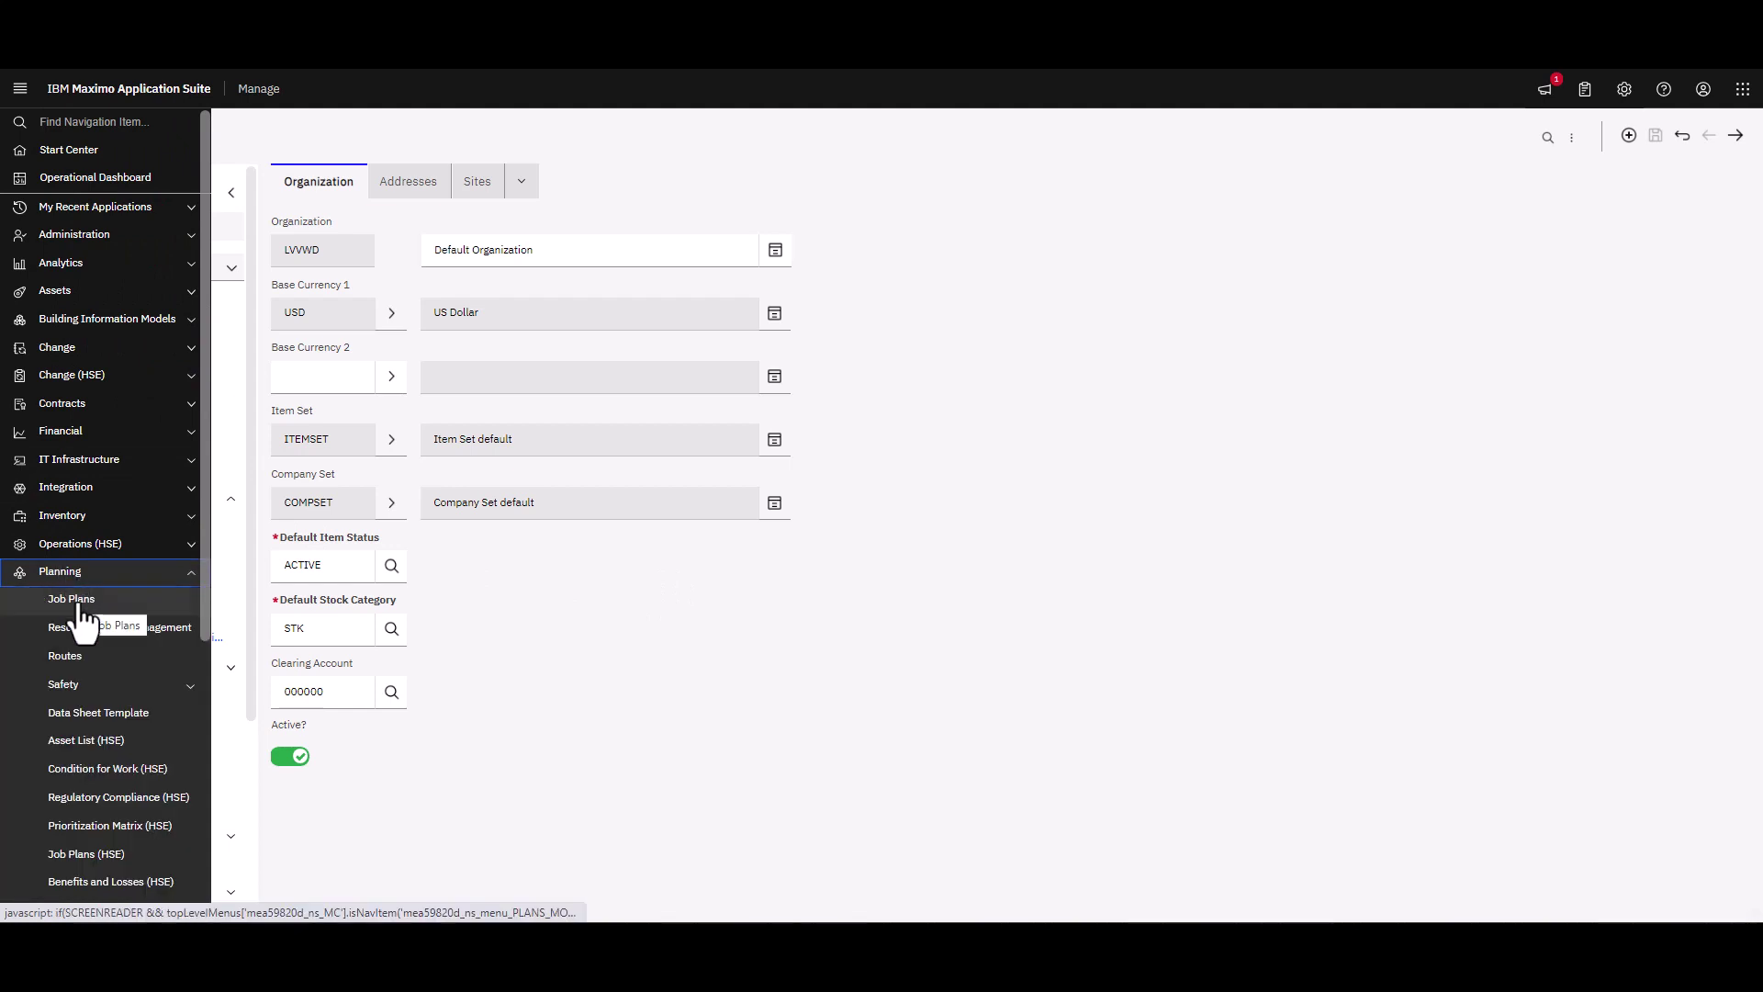
click(79, 602)
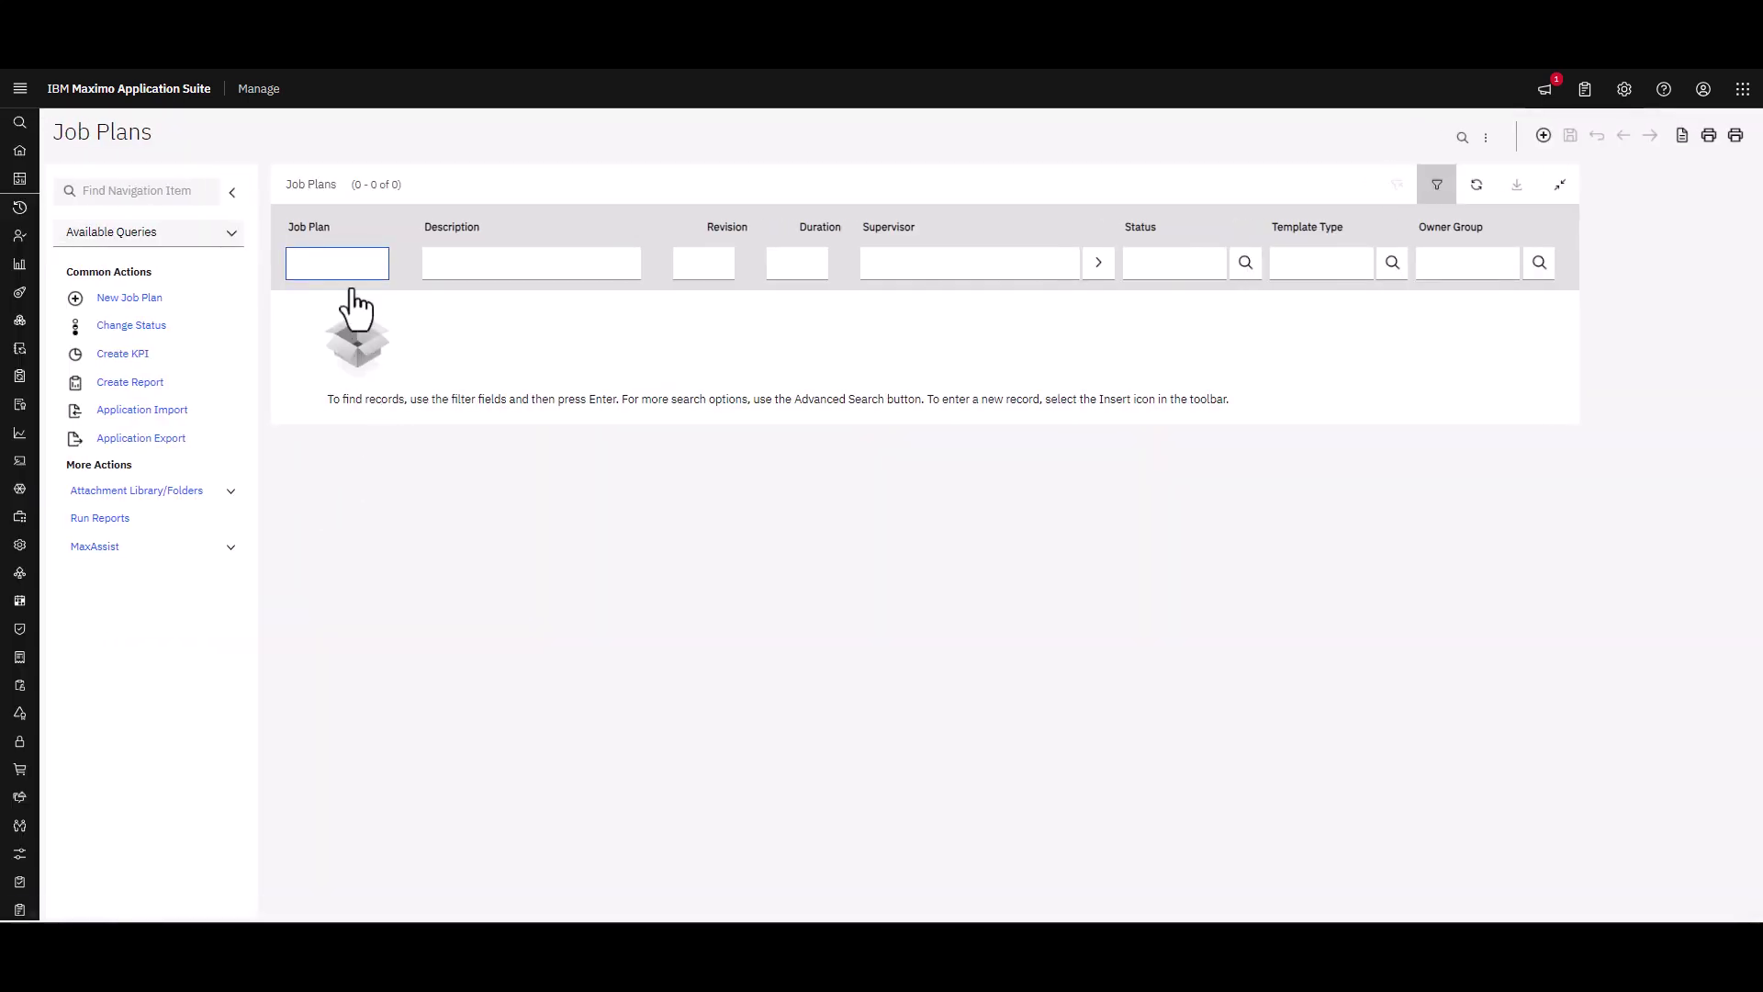
click(344, 264)
text(1041)
key(Return)
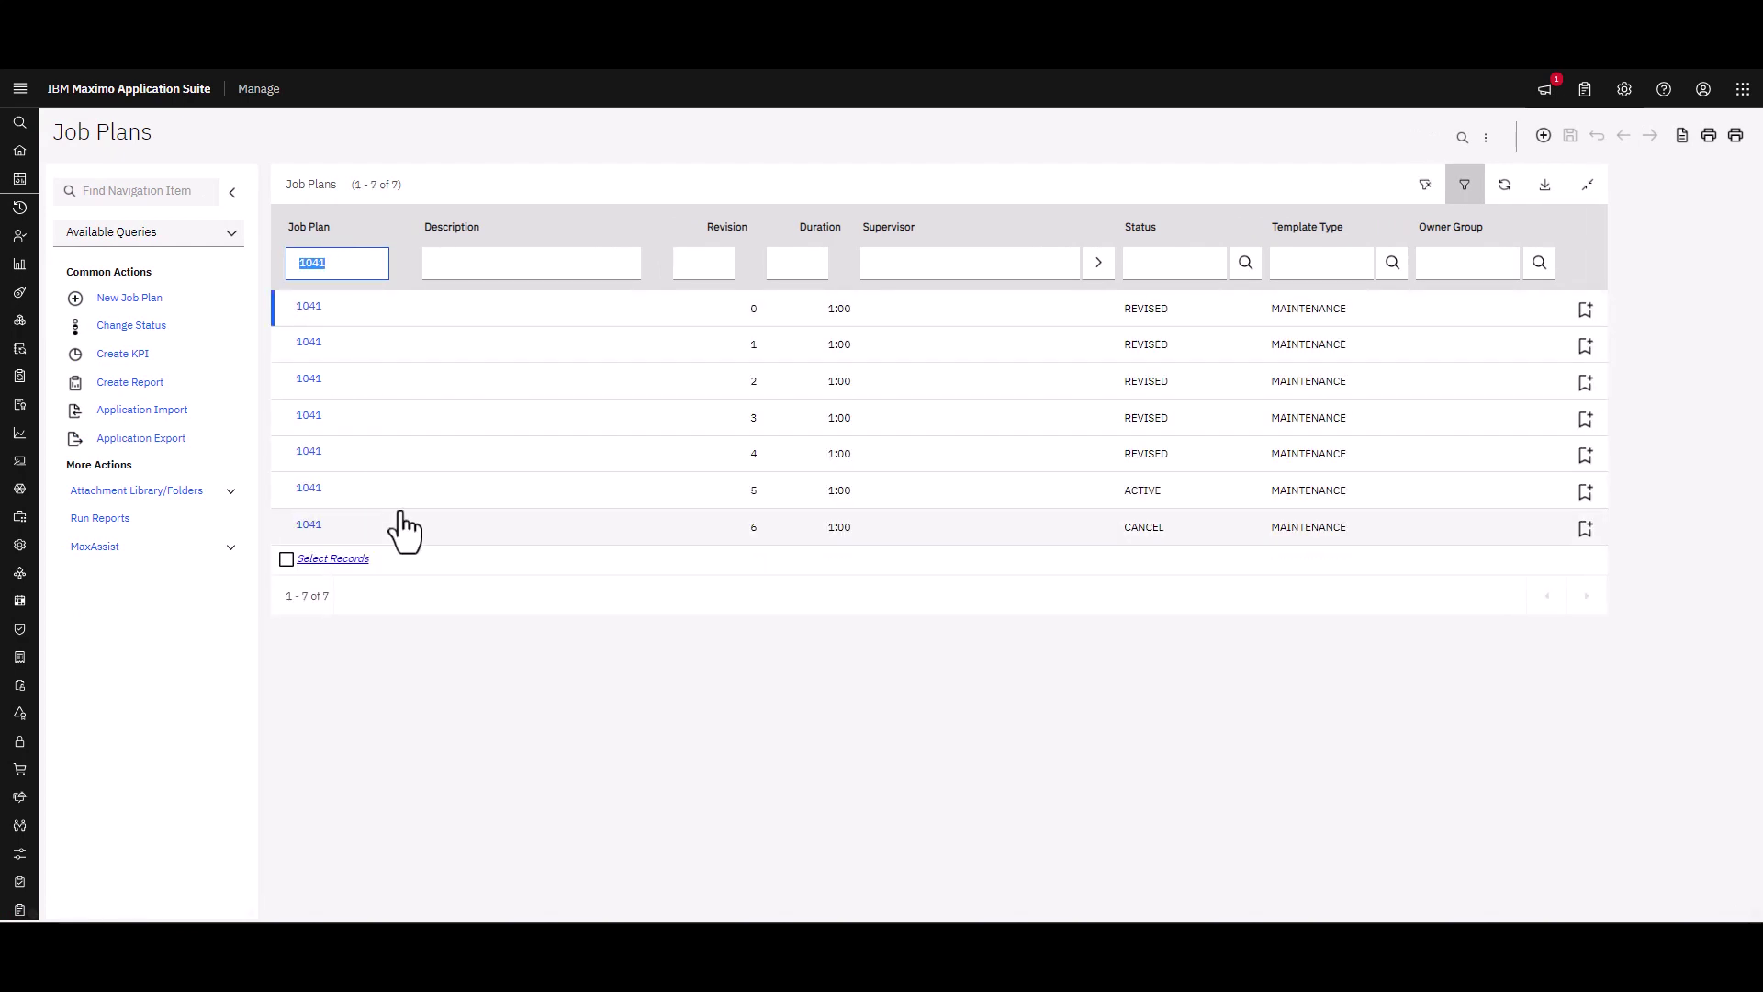
click(310, 526)
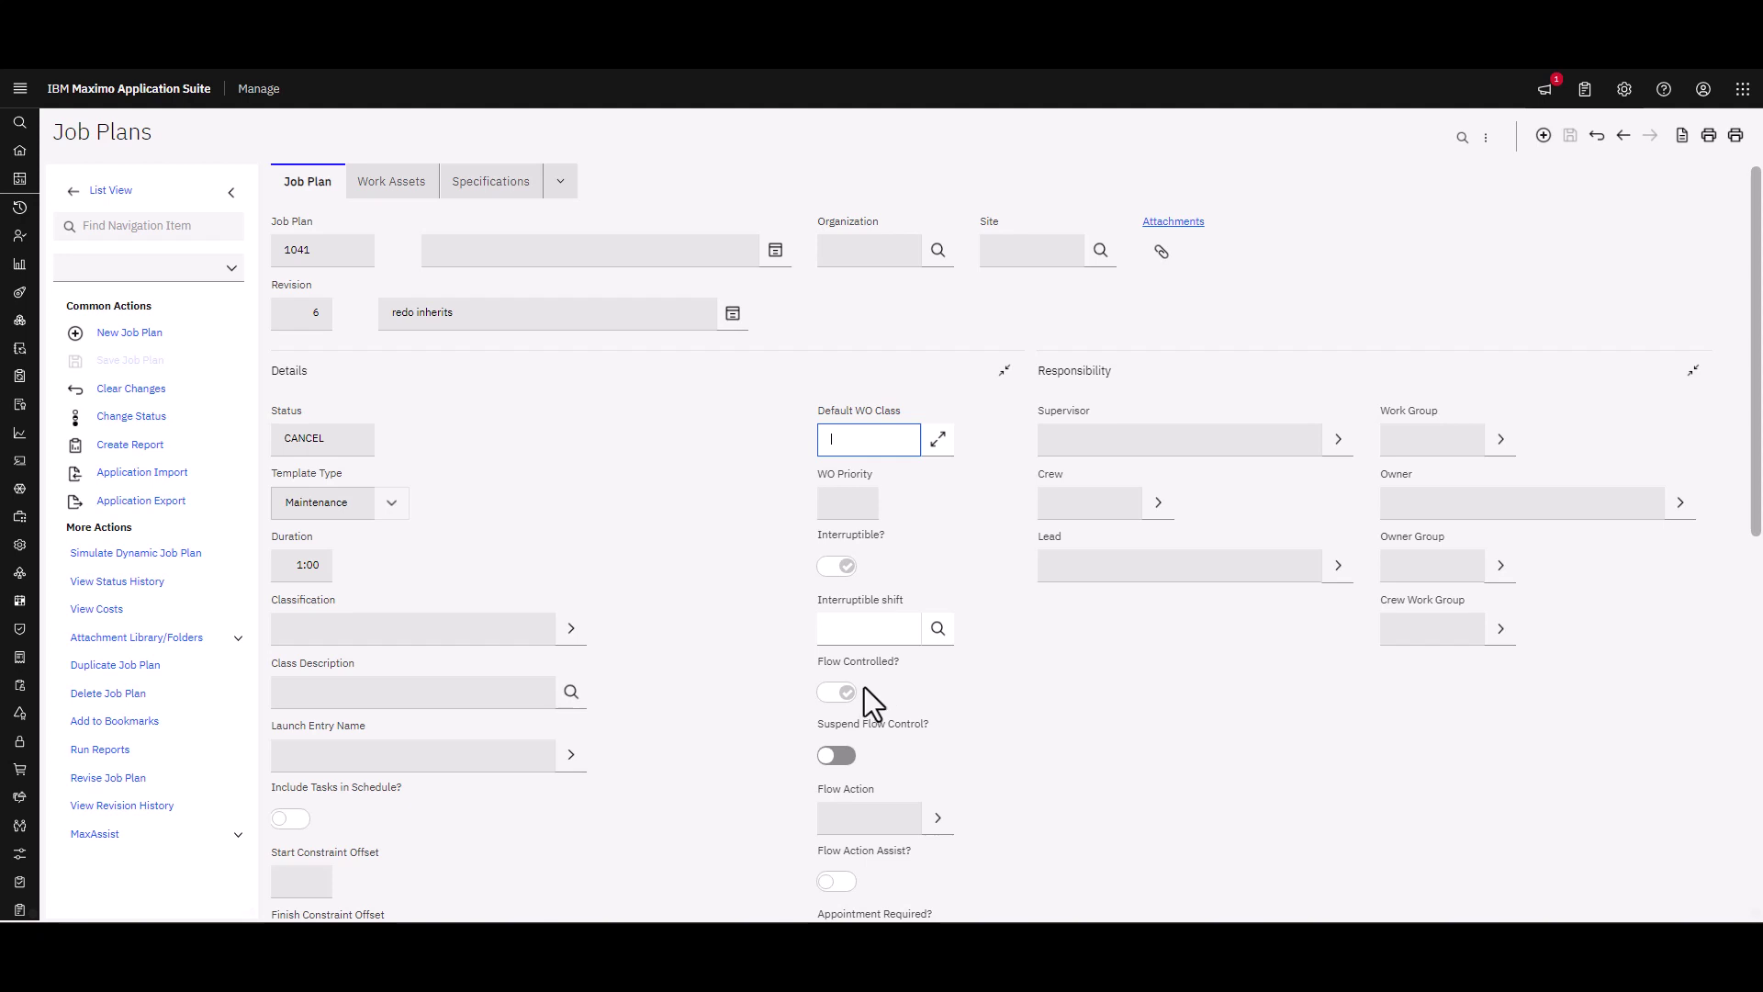
Step: Scroll down to the Job Plan Tasks table showing tasks 10, 20 and 30
scroll(650, 712, down, 6)
scroll(650, 712, down, 3)
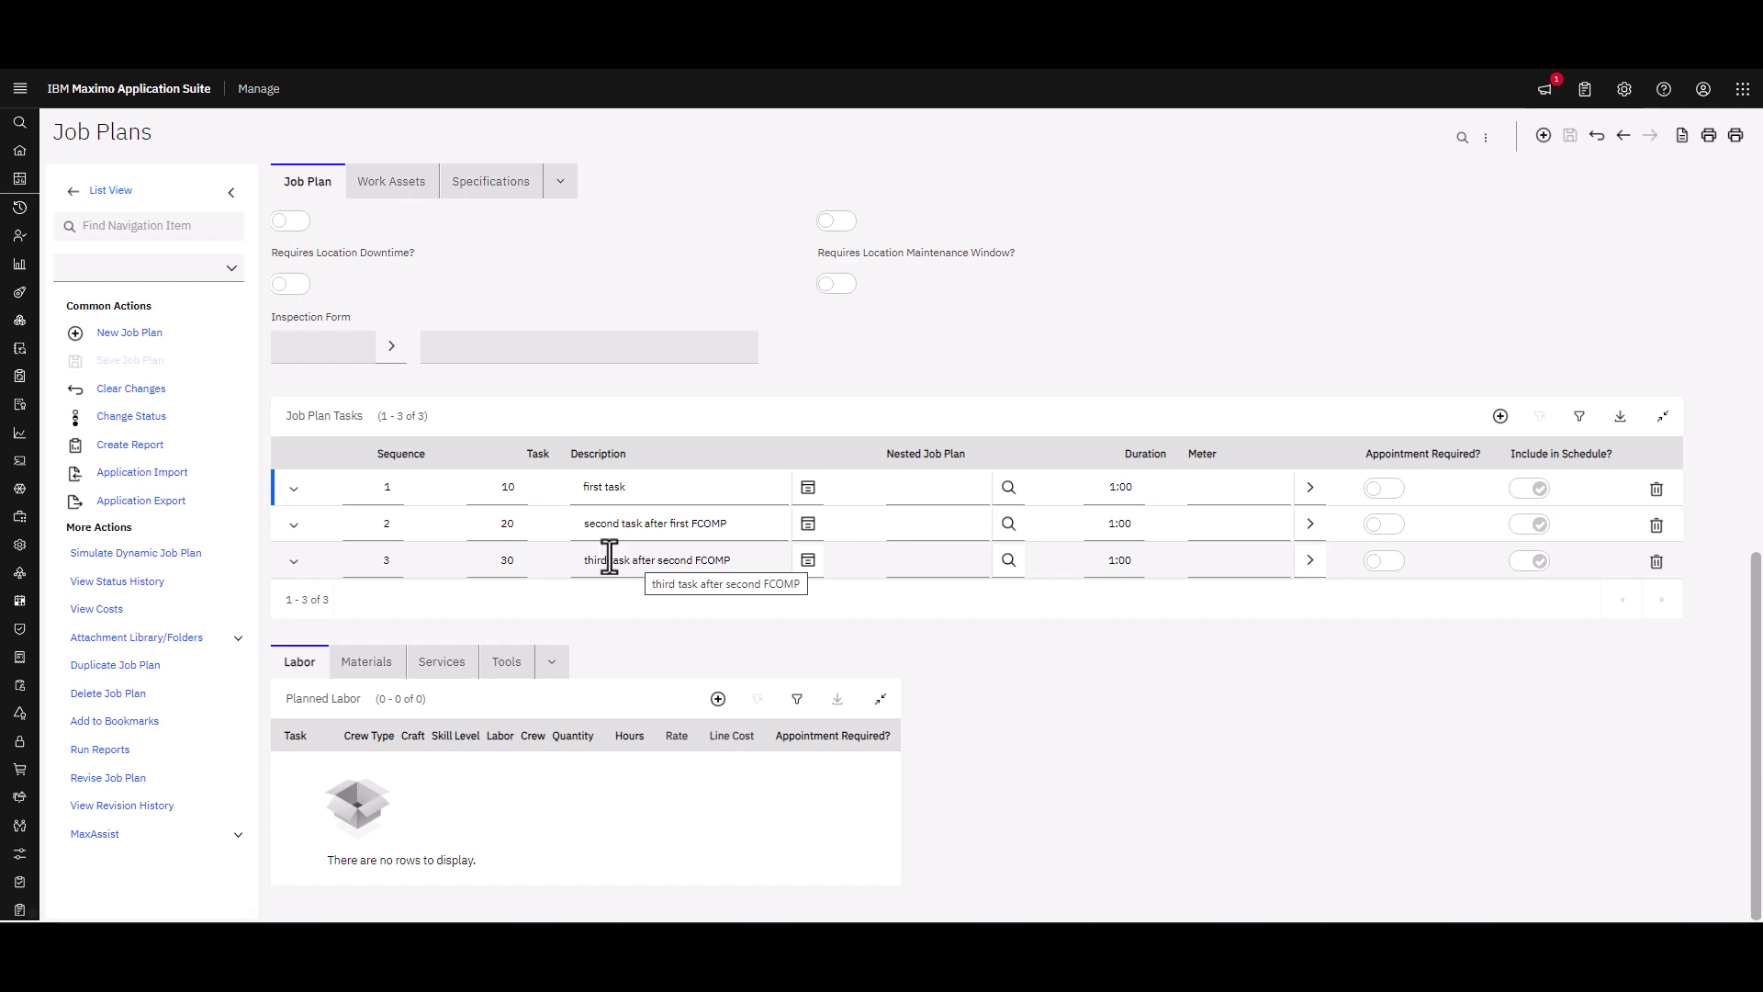
click(294, 526)
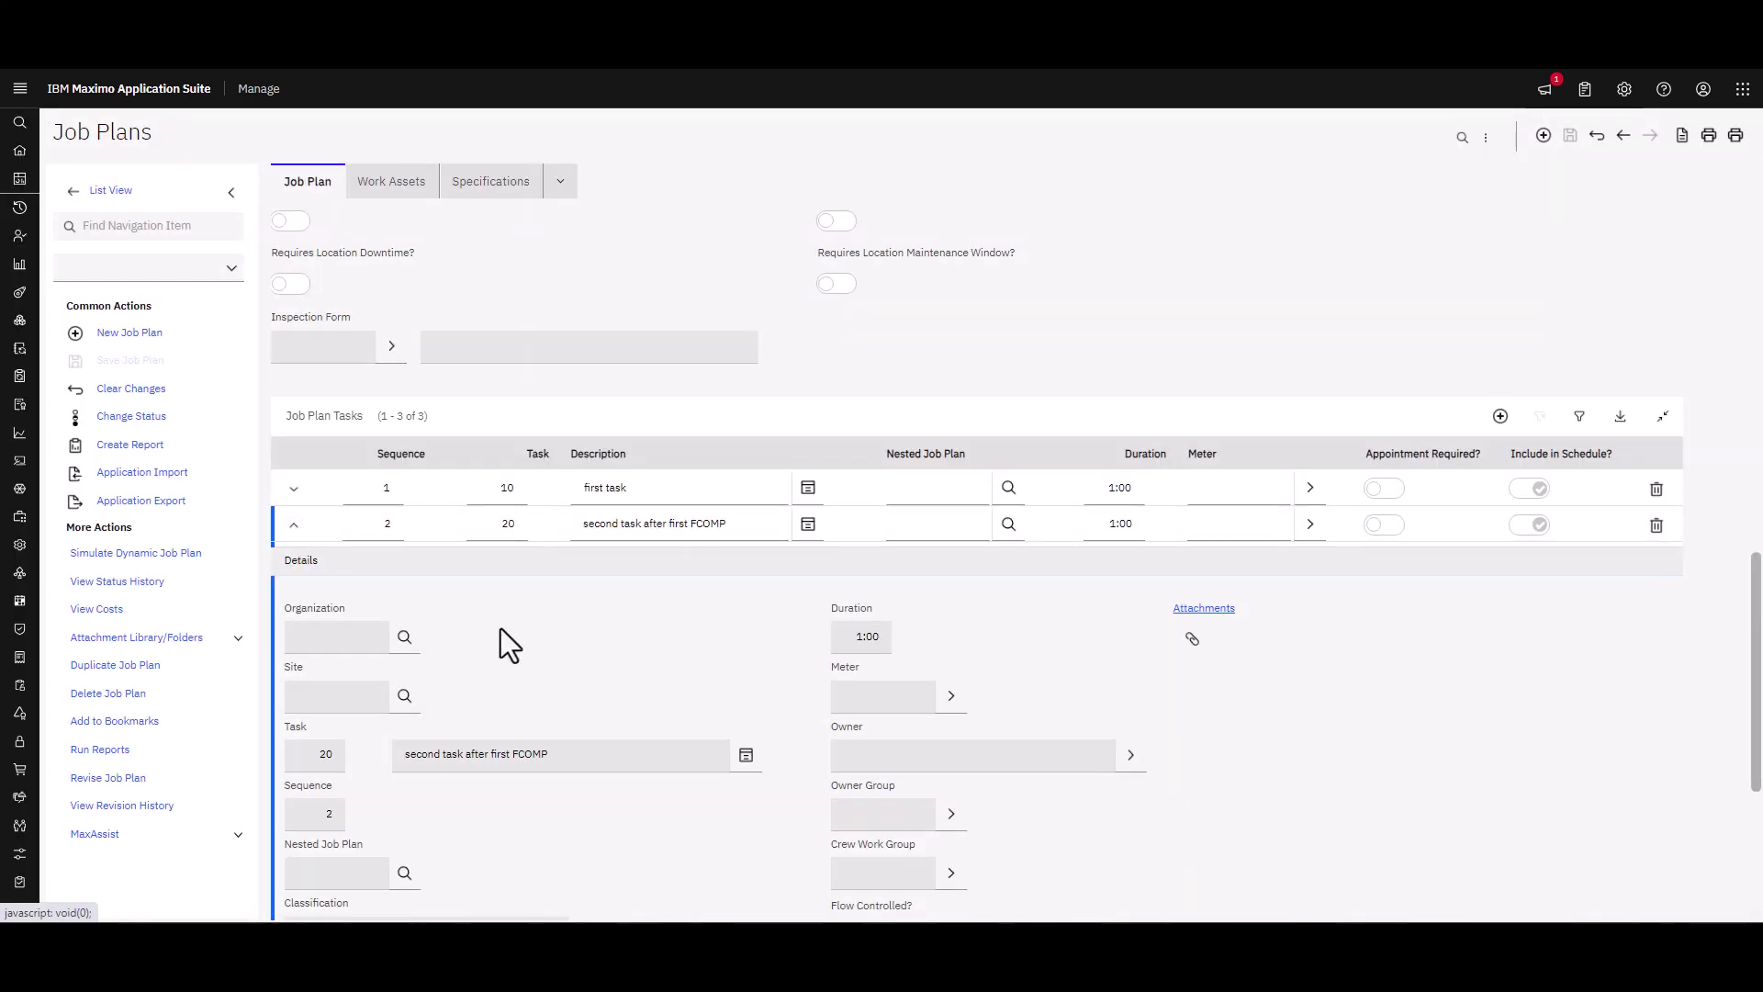
scroll(534, 621, down, 6)
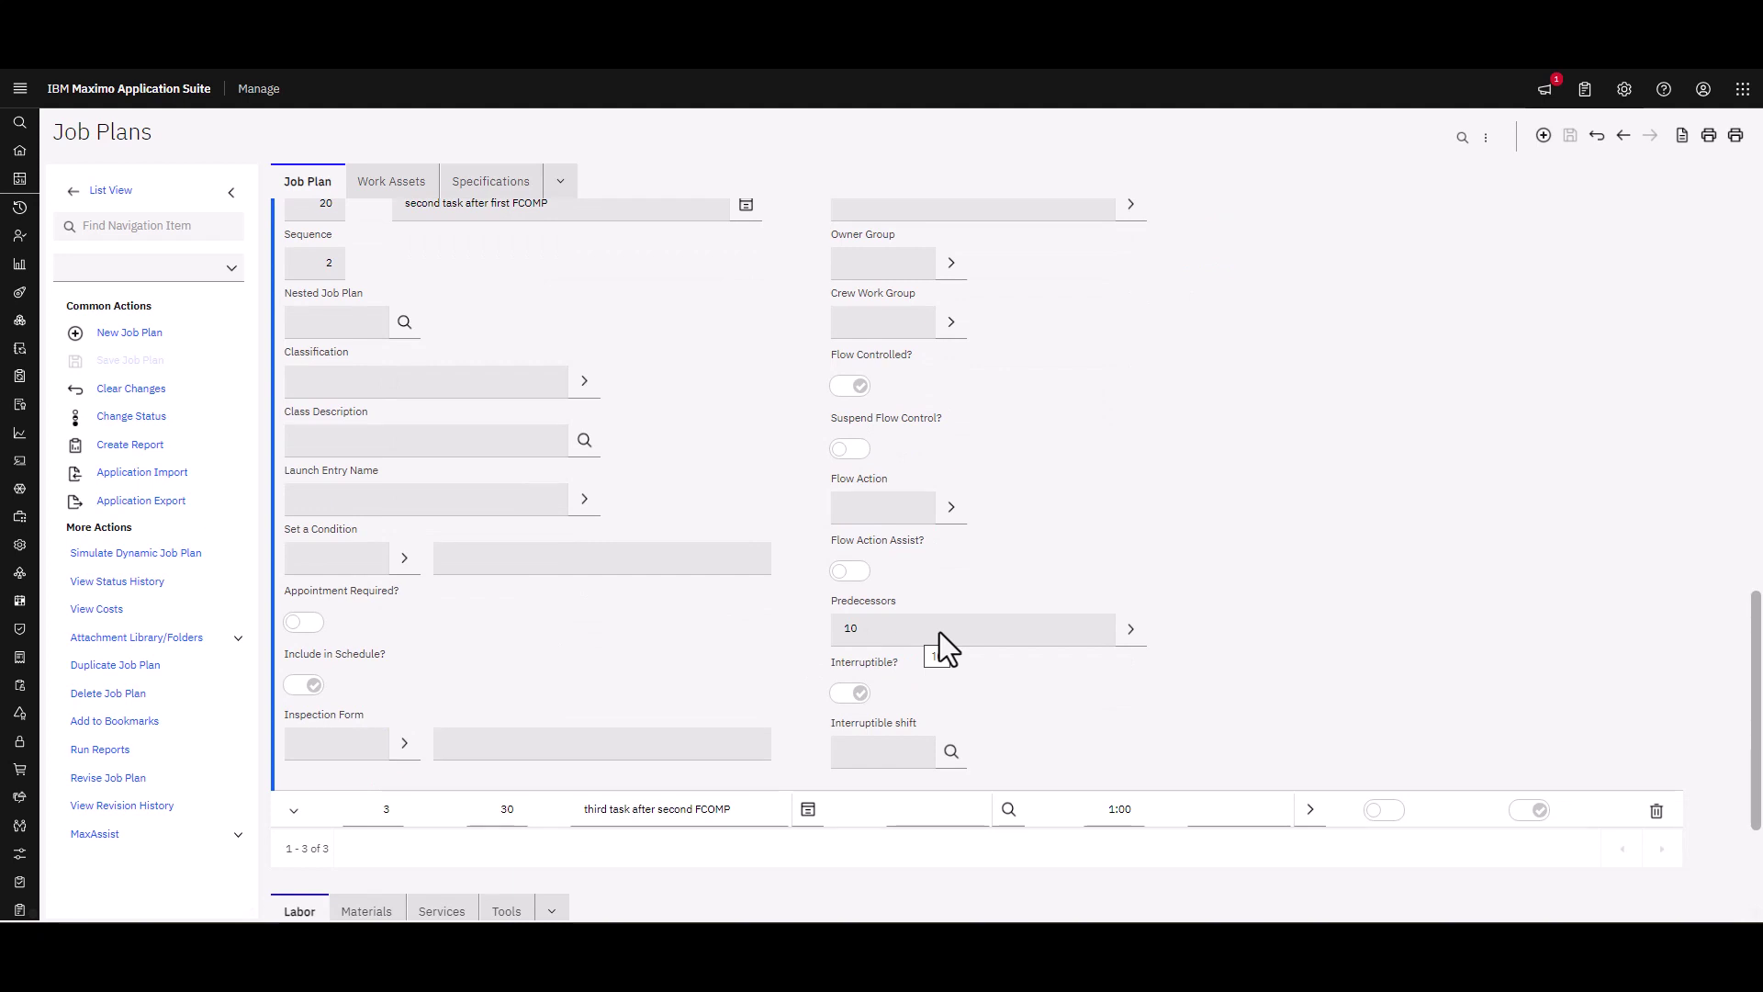
scroll(939, 632, up, 5)
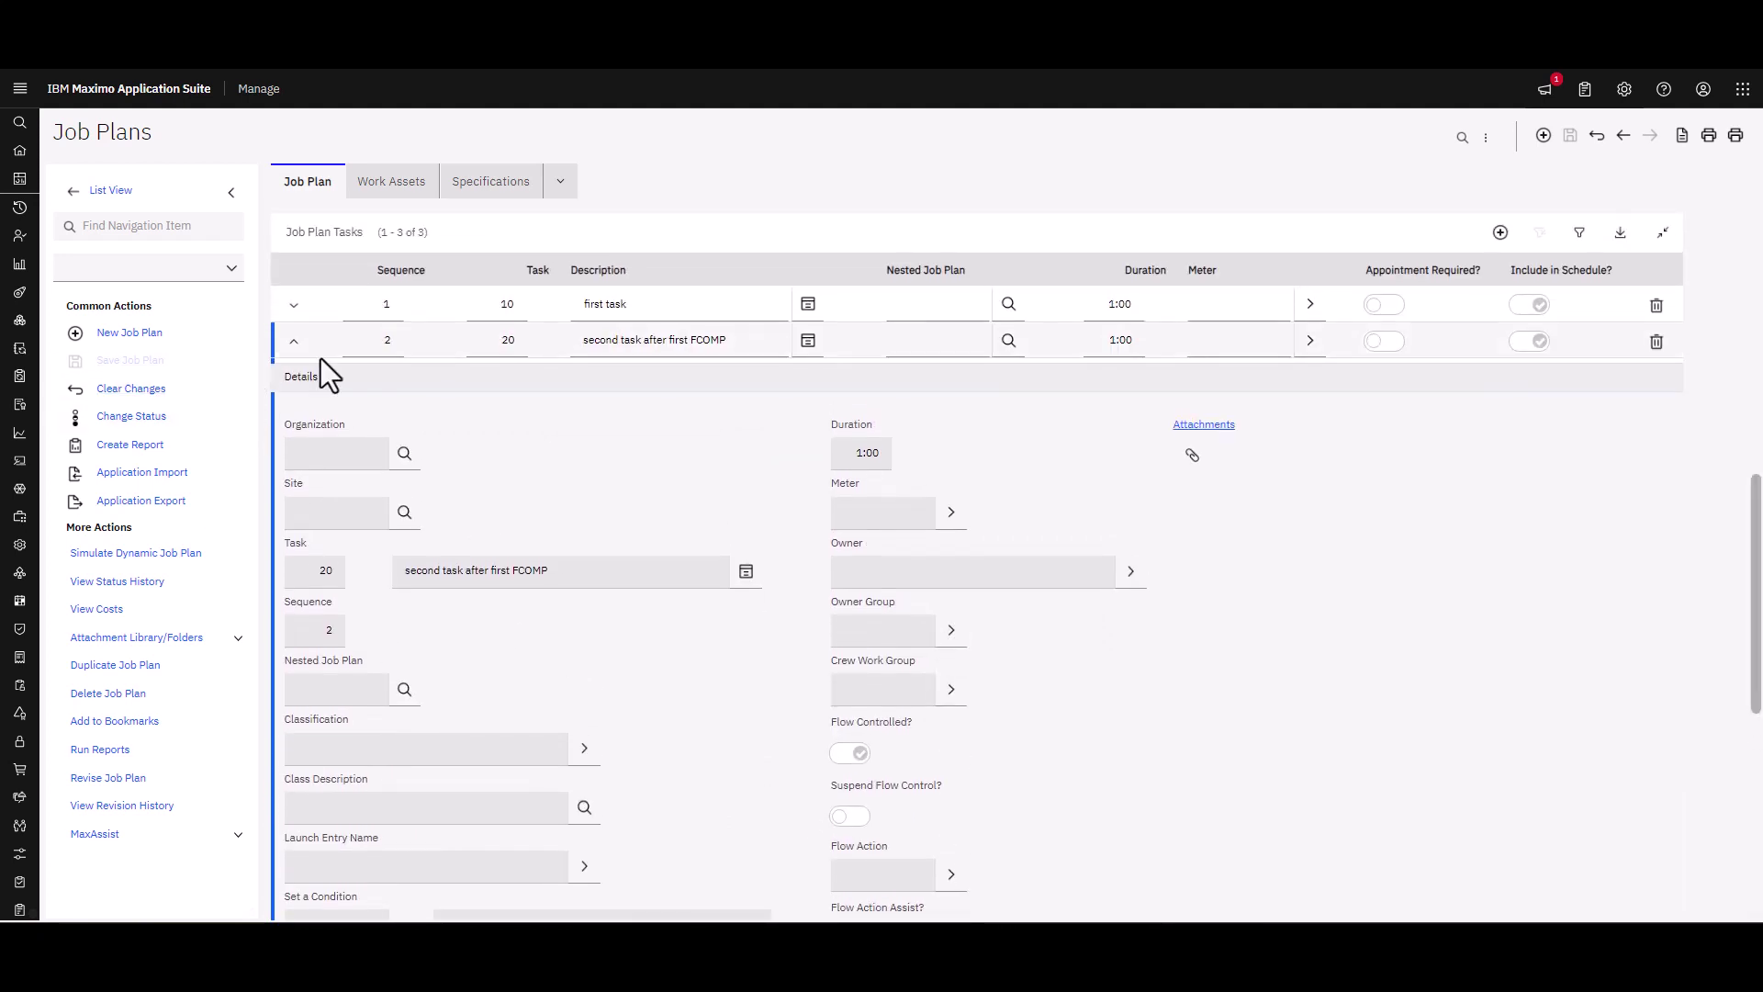
click(294, 342)
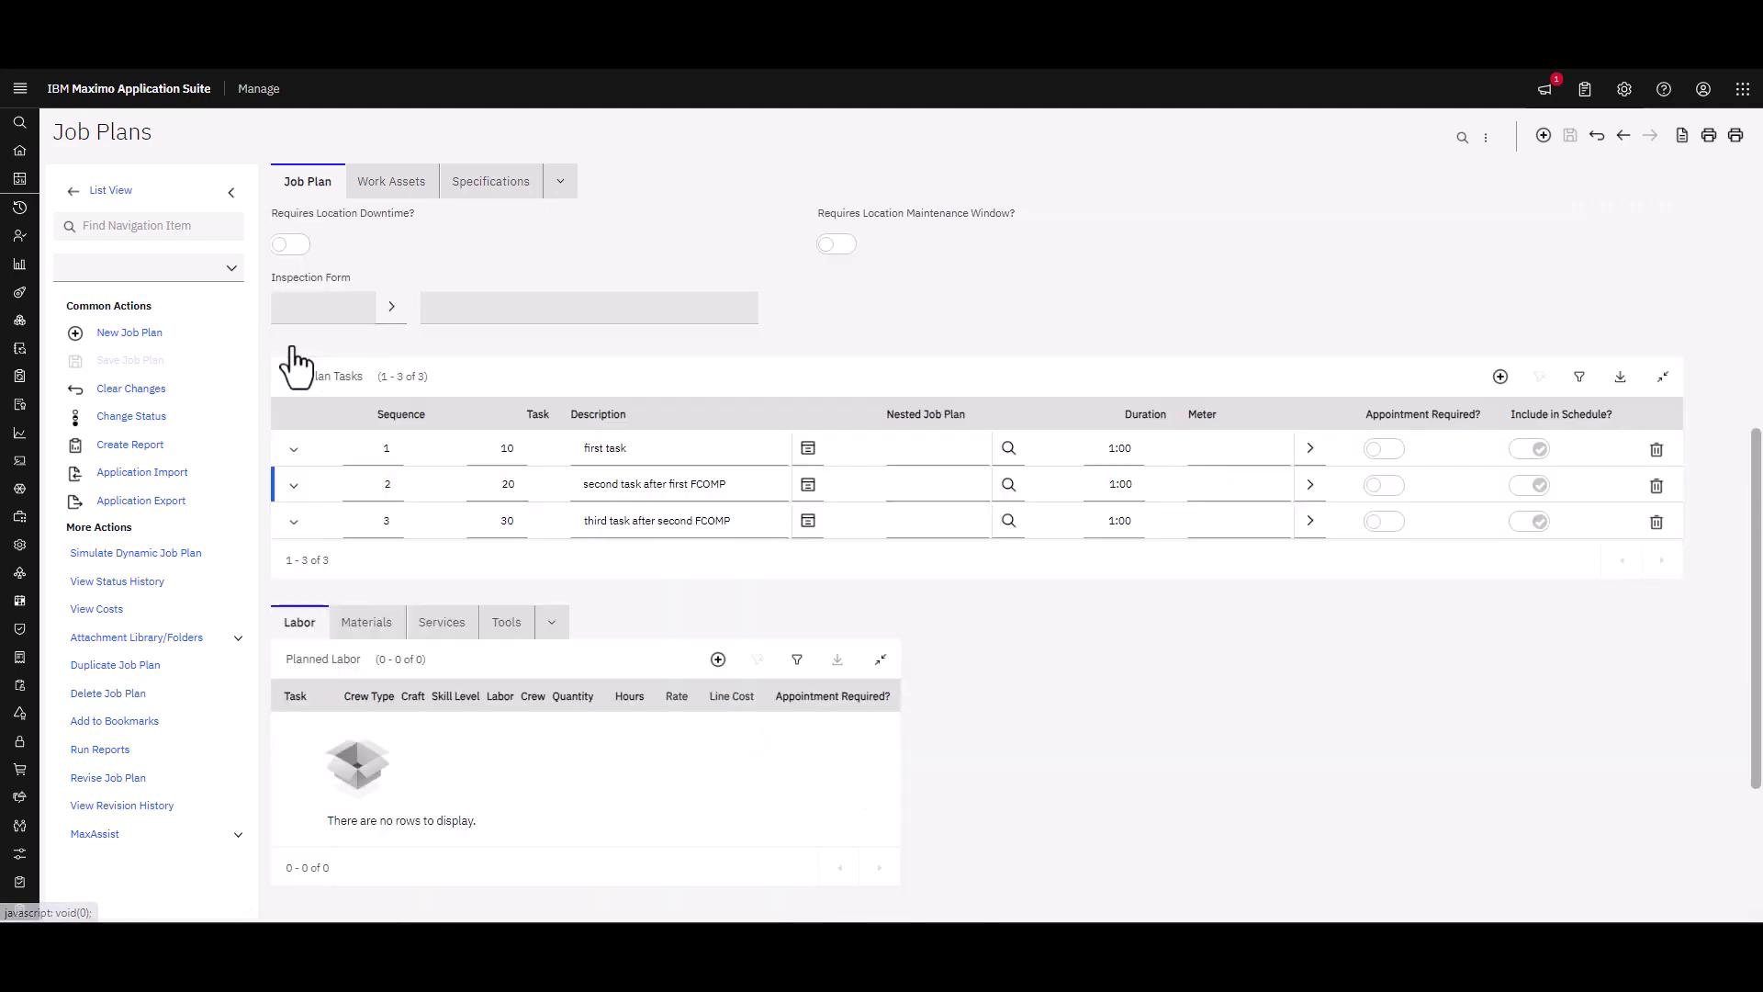
click(294, 524)
scroll(699, 663, down, 5)
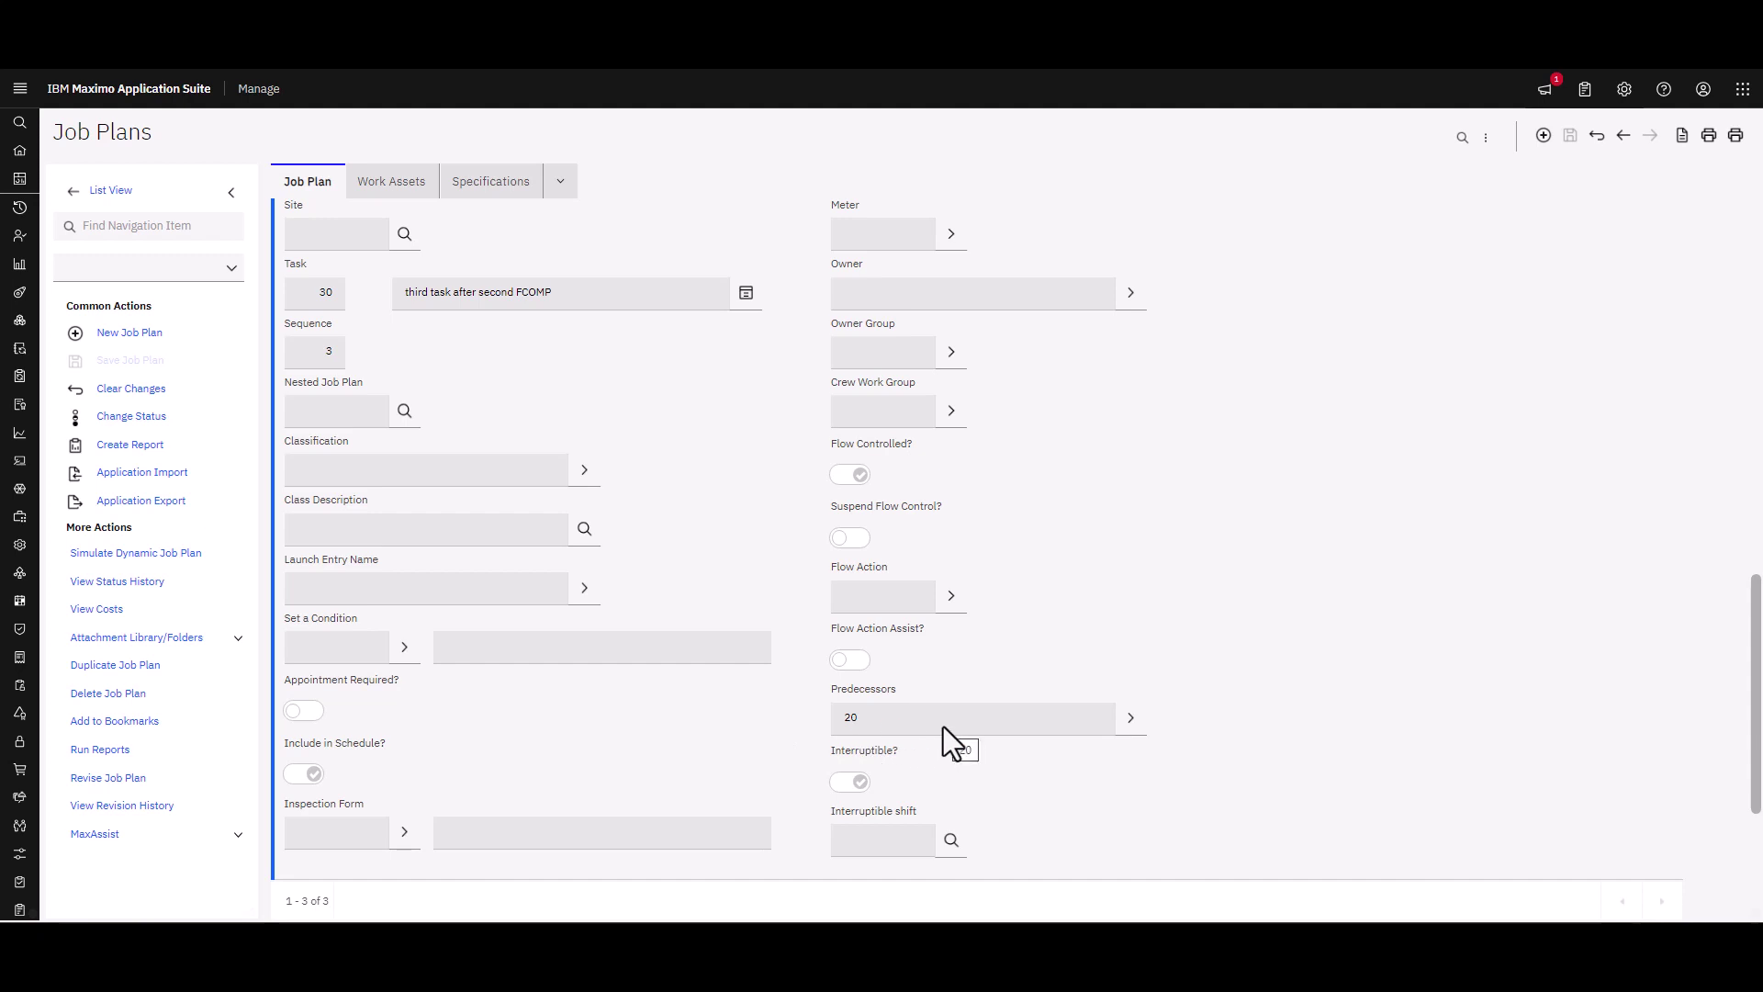
scroll(579, 579, up, 6)
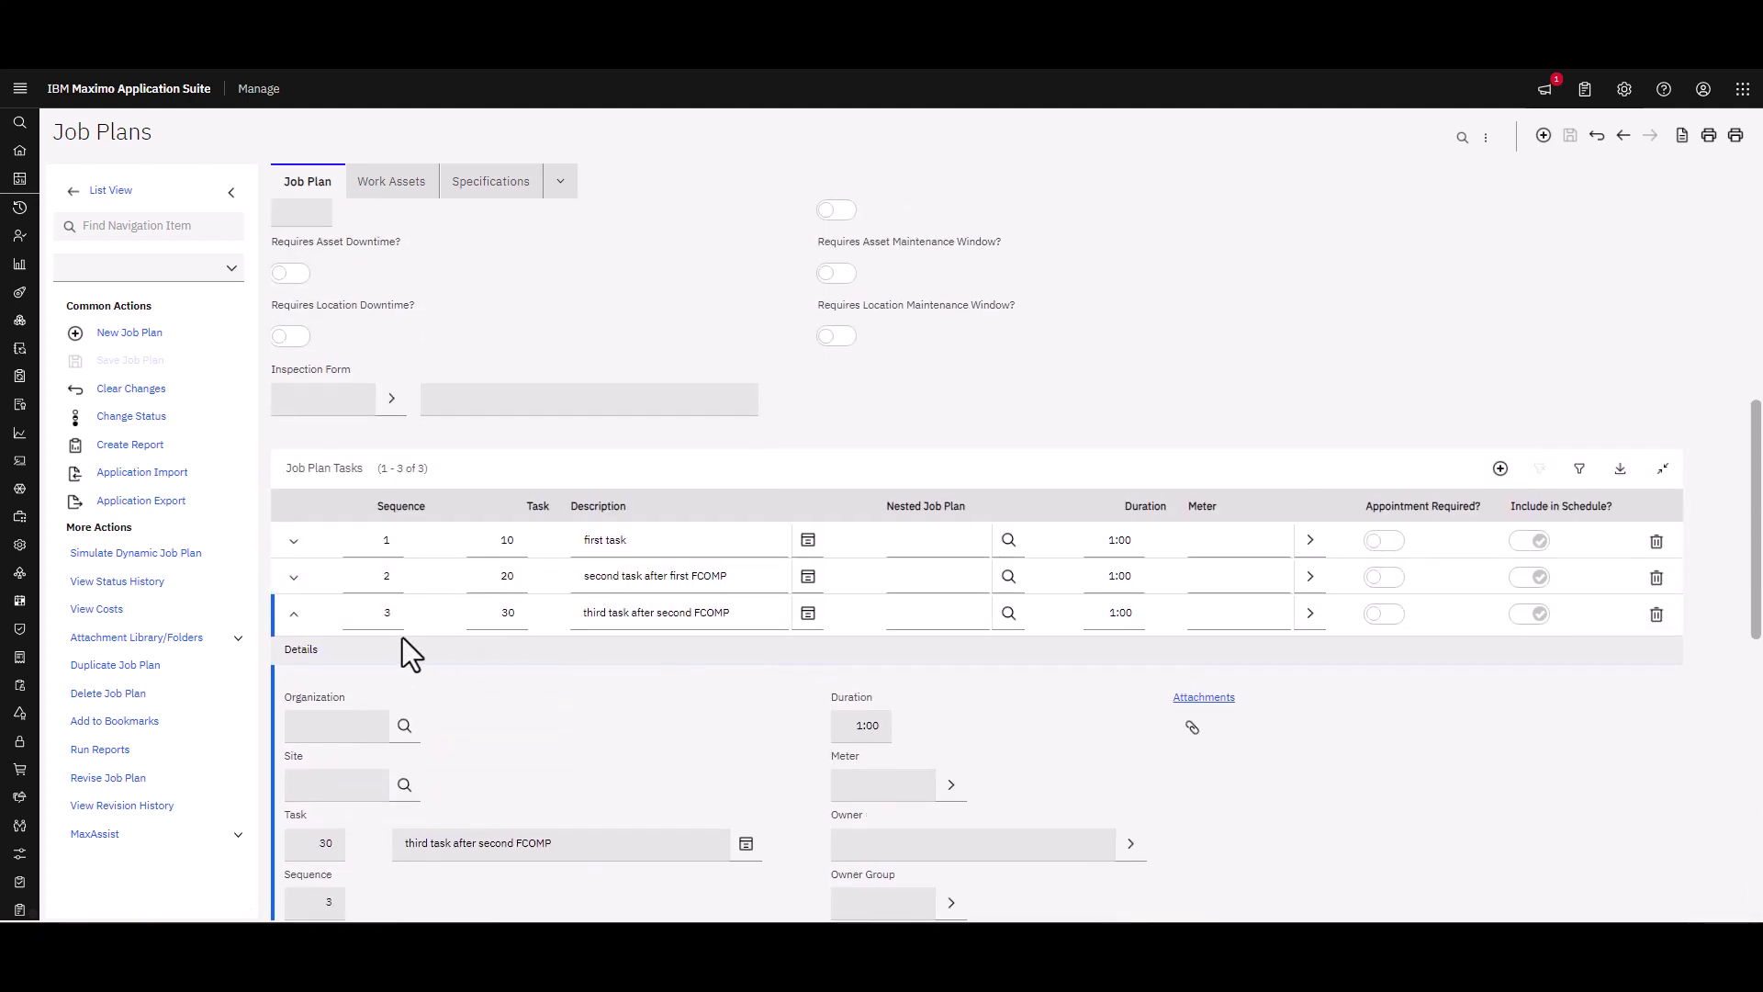
click(294, 614)
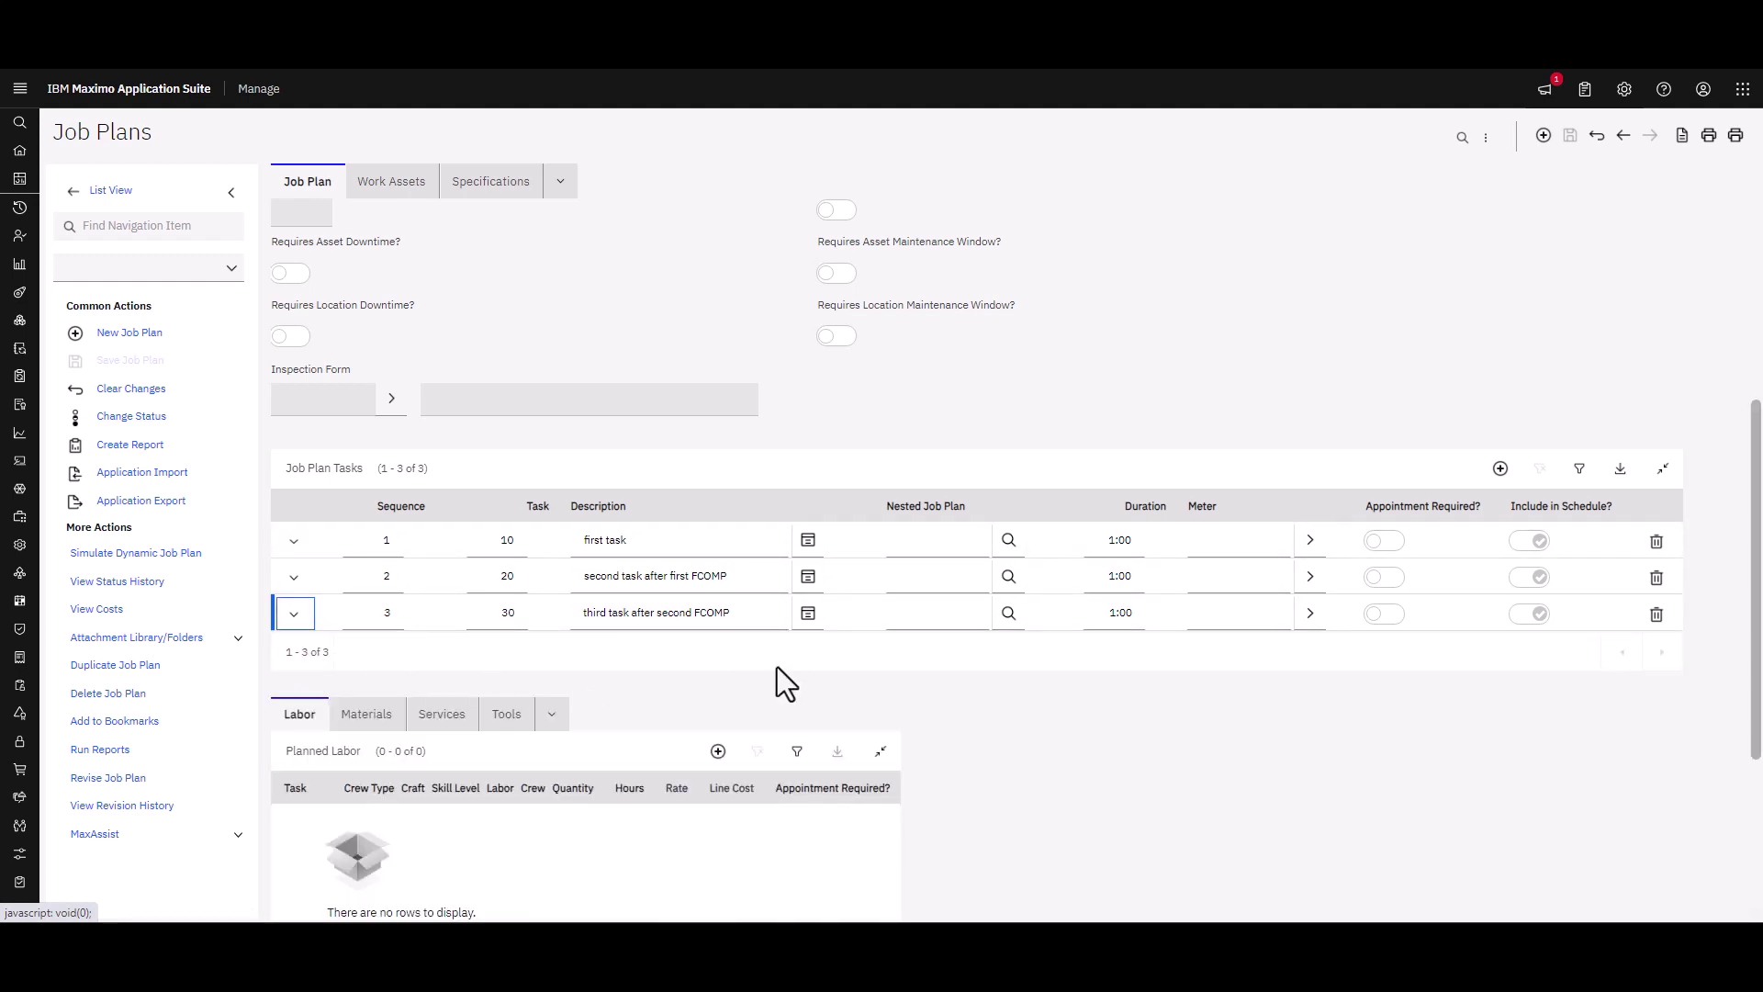
scroll(777, 668, up, 5)
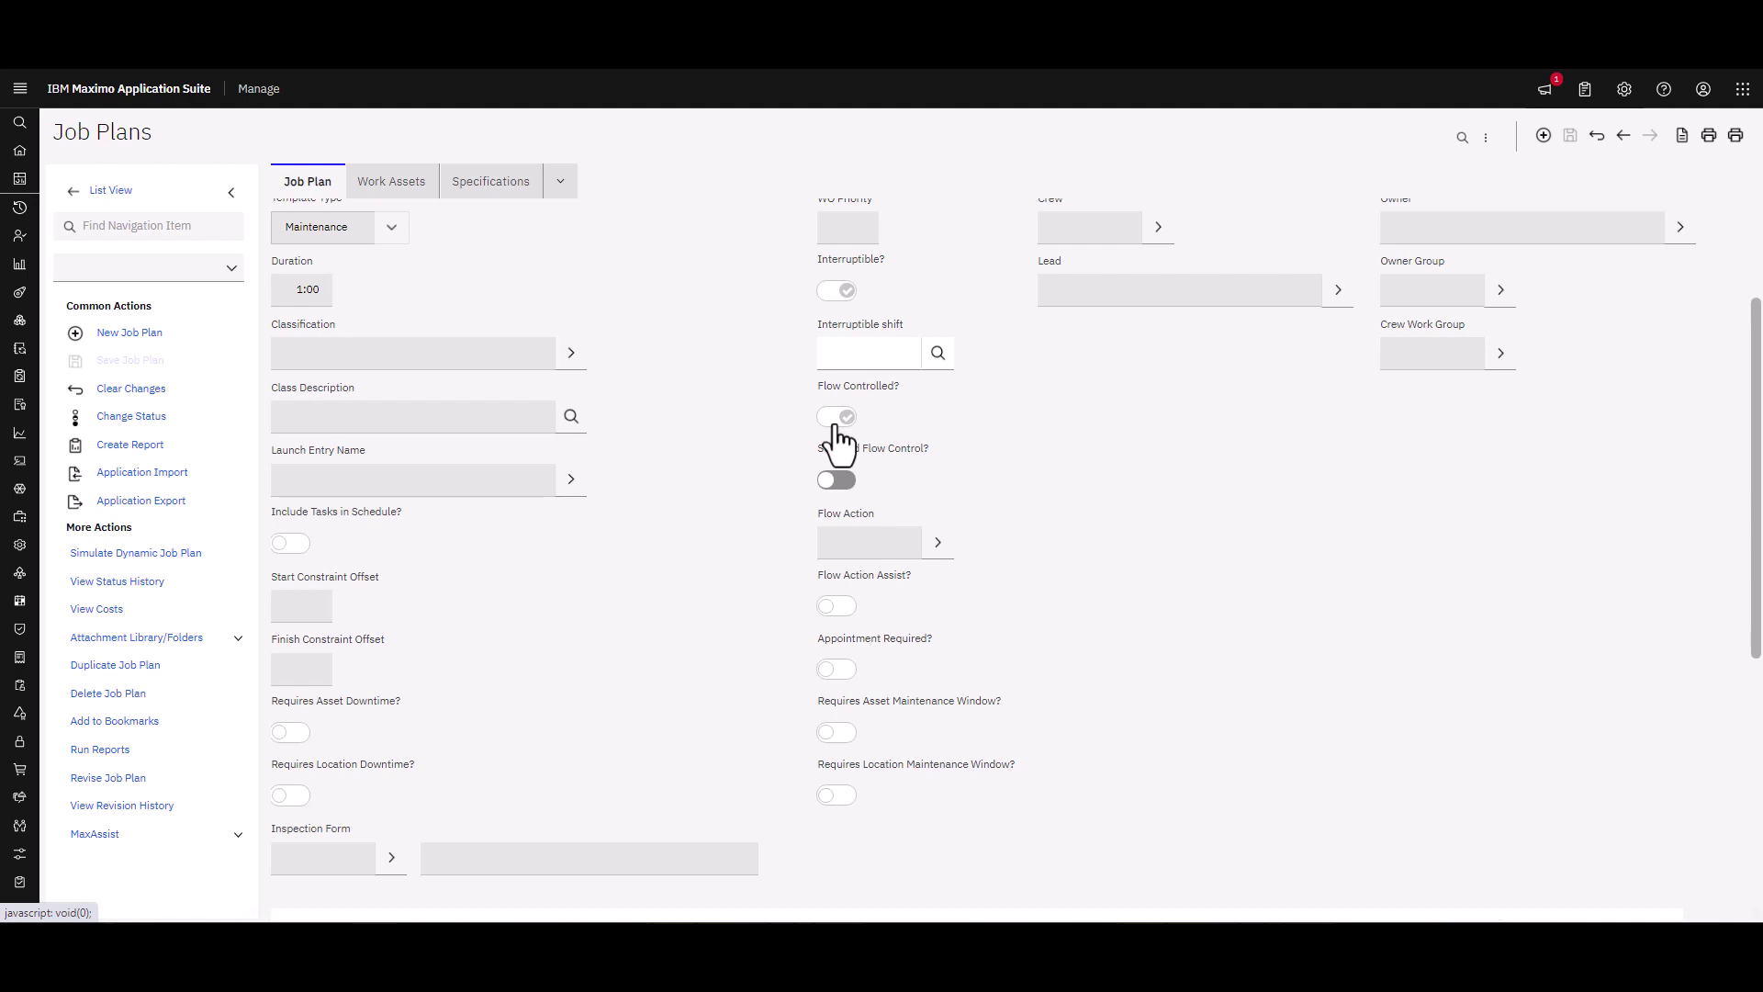
scroll(681, 466, up, 3)
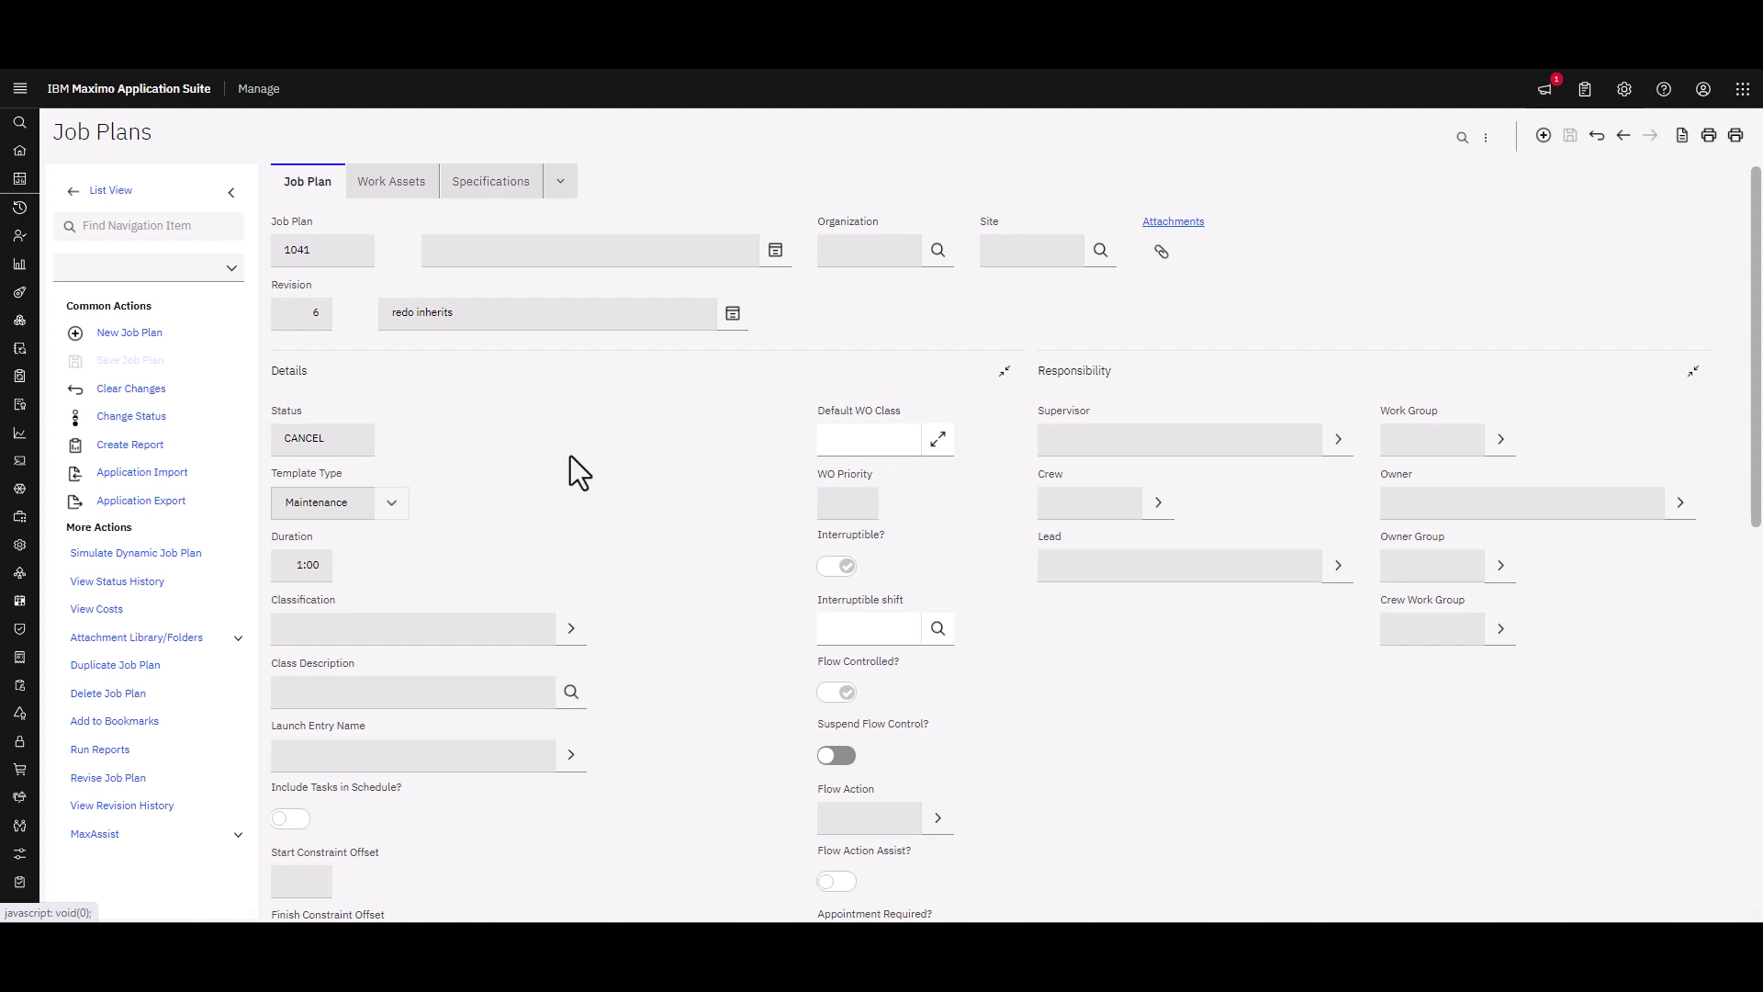
Step: Create a new work order in Work Order Tracking OOB
mouse_move(20, 263)
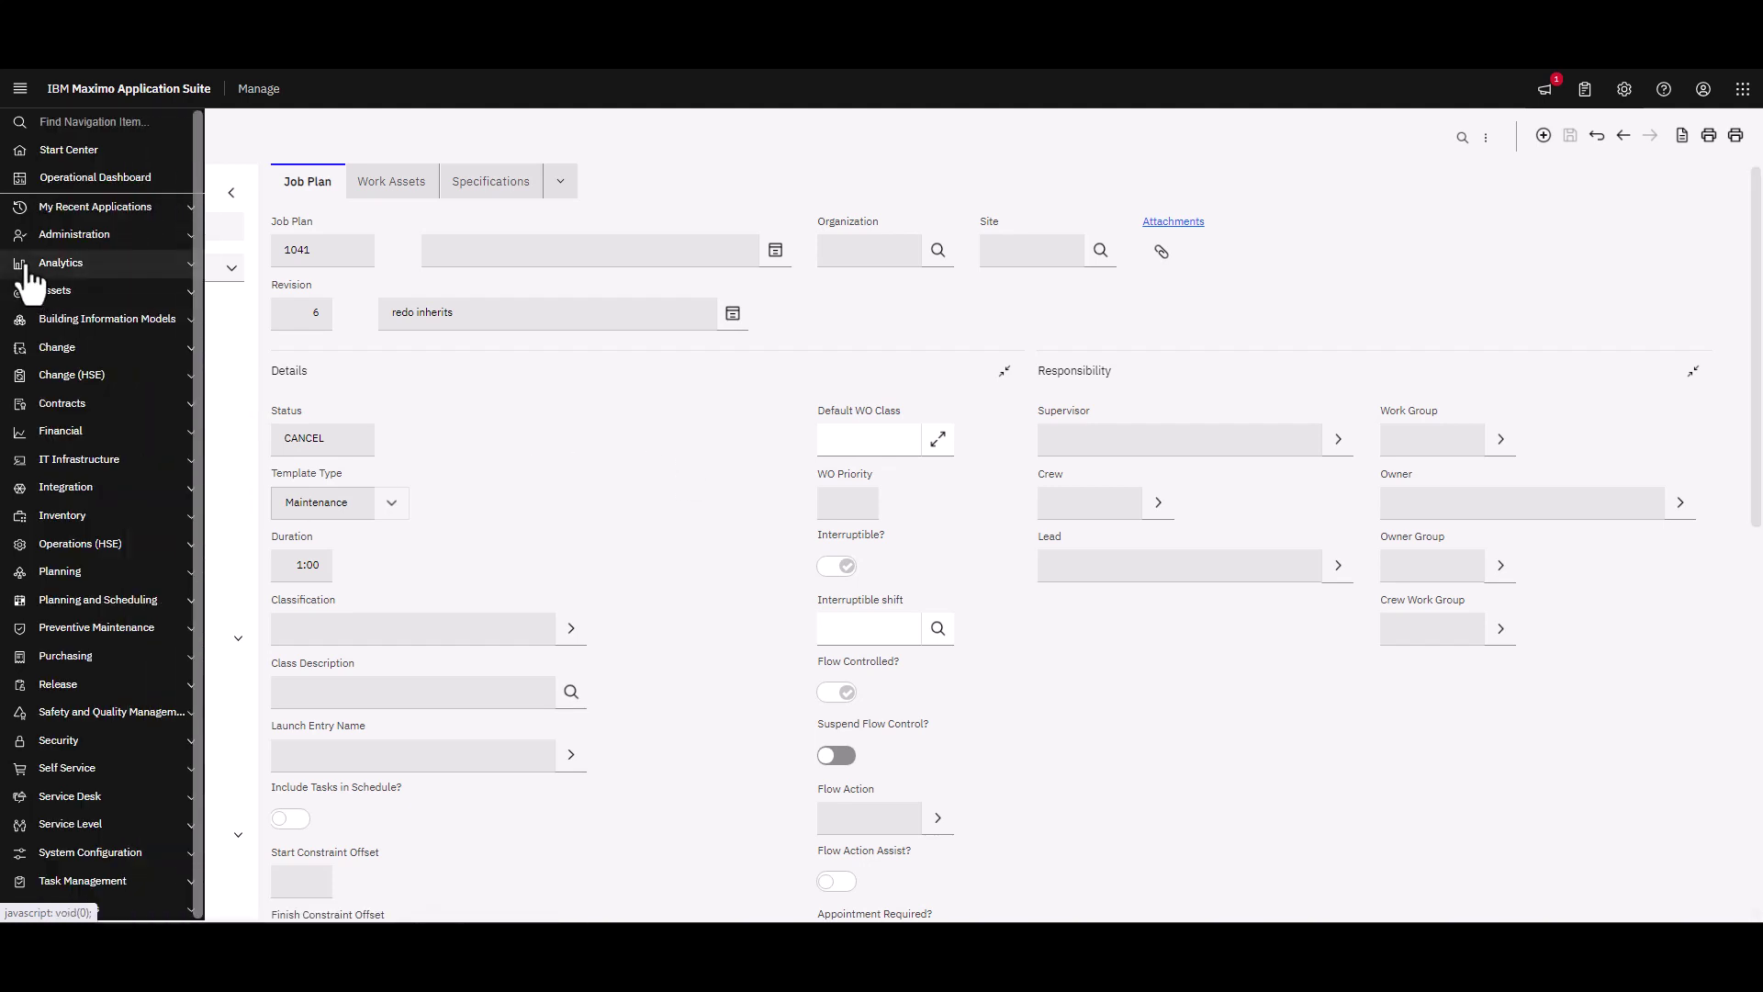
click(61, 208)
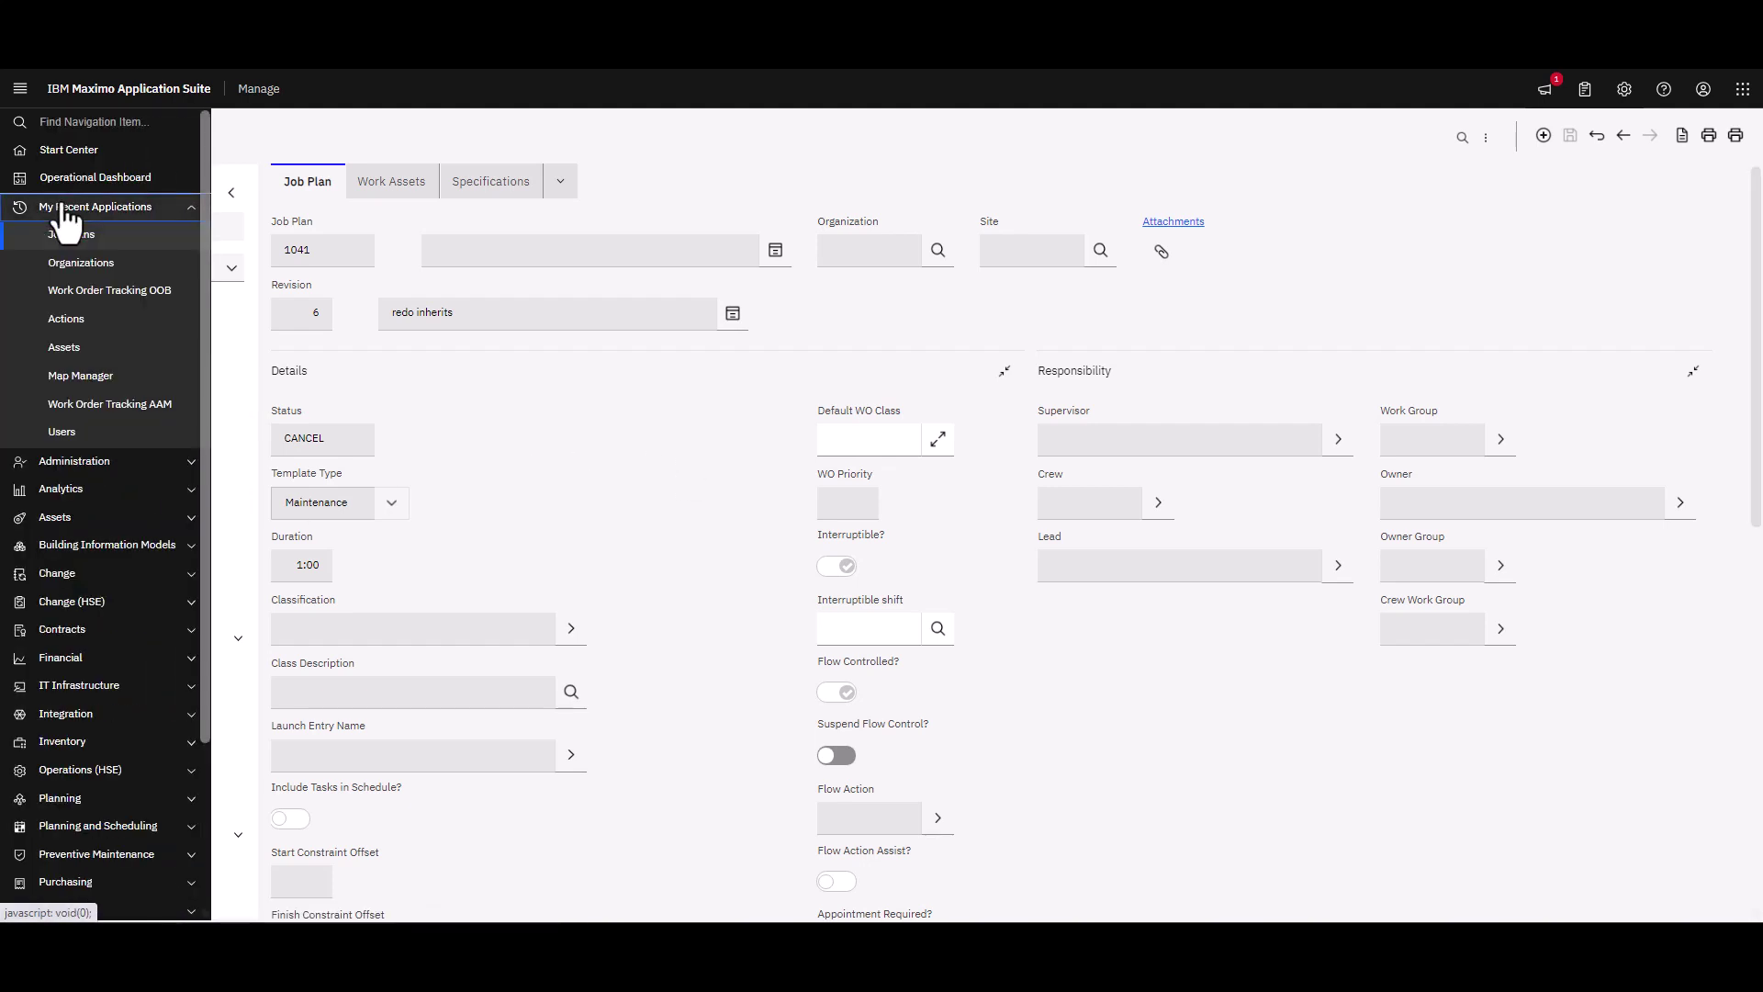
click(122, 294)
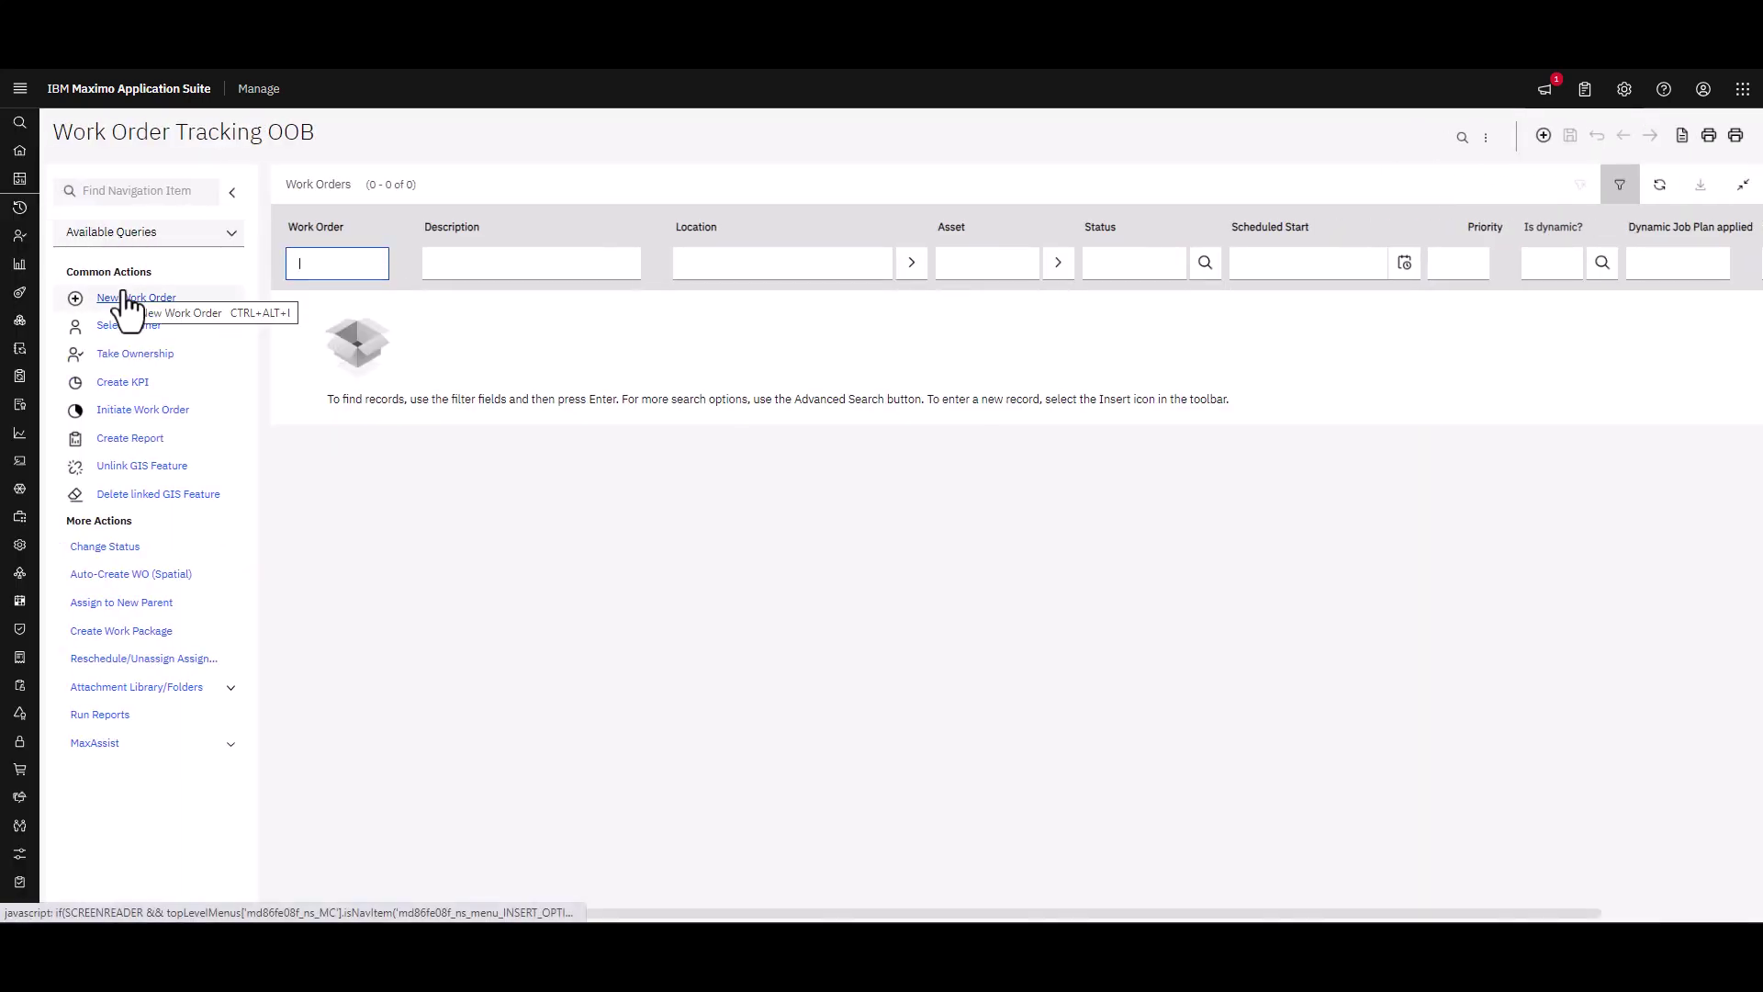
click(1539, 136)
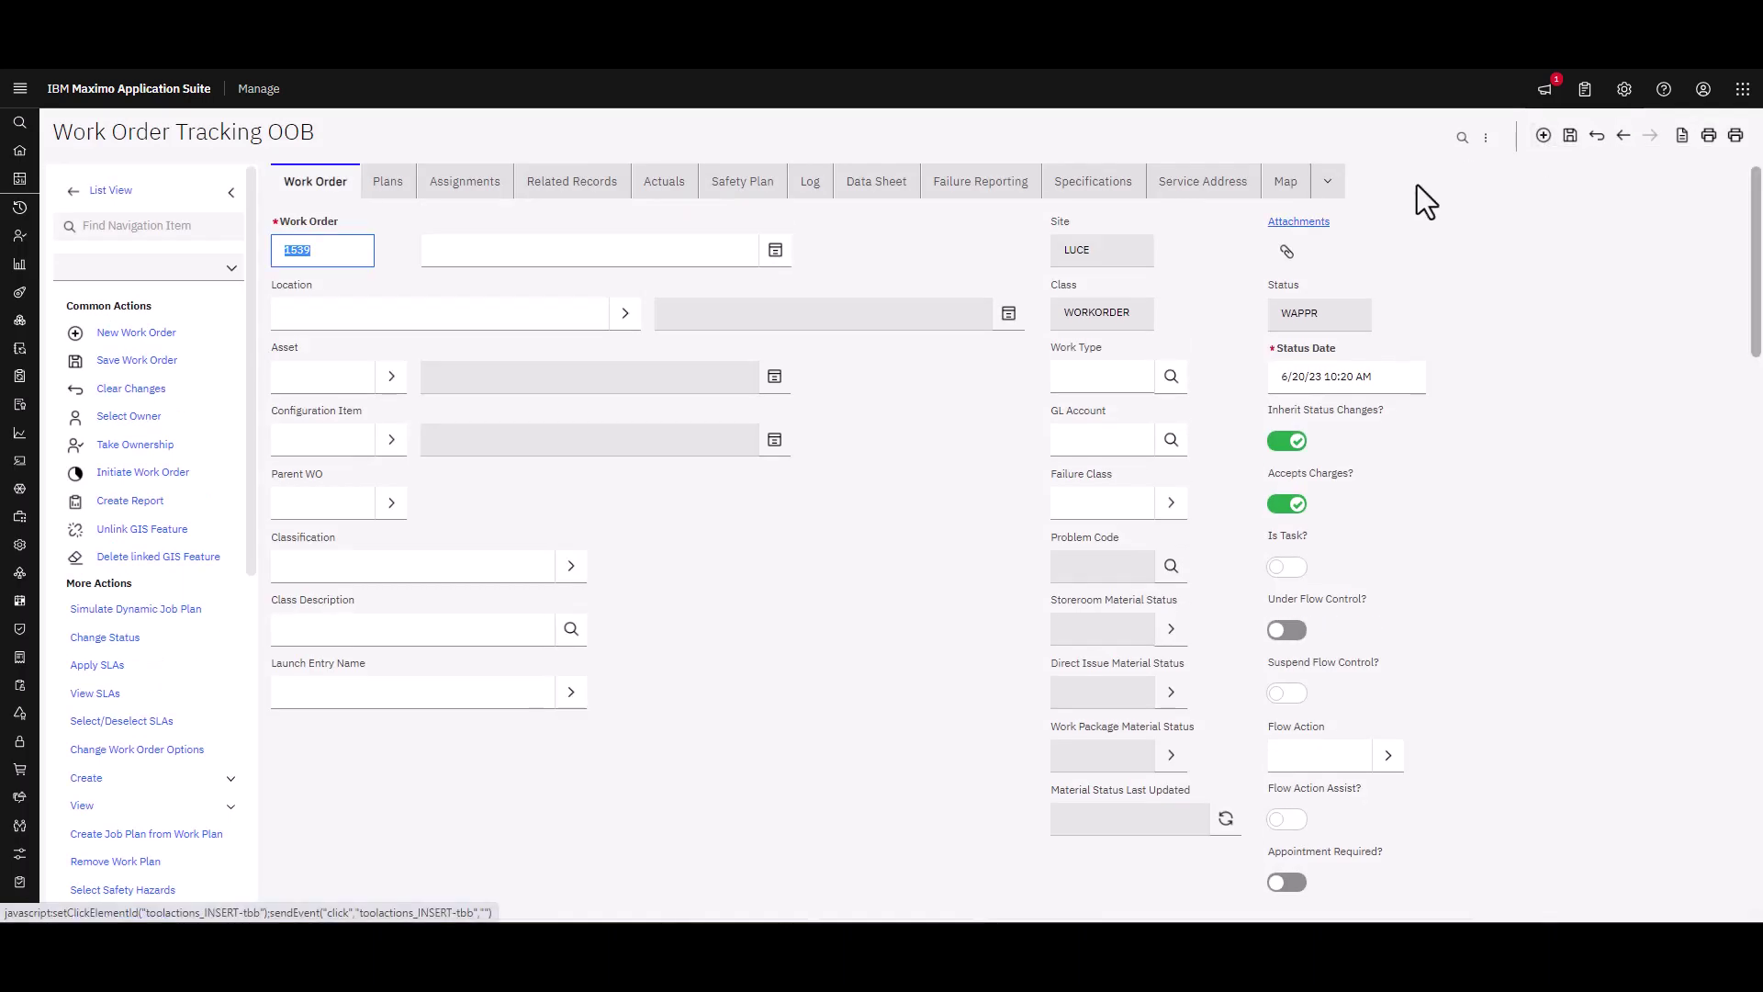
Step: Set the work type to FLOW and turn off Inherit Status Changes
click(1169, 376)
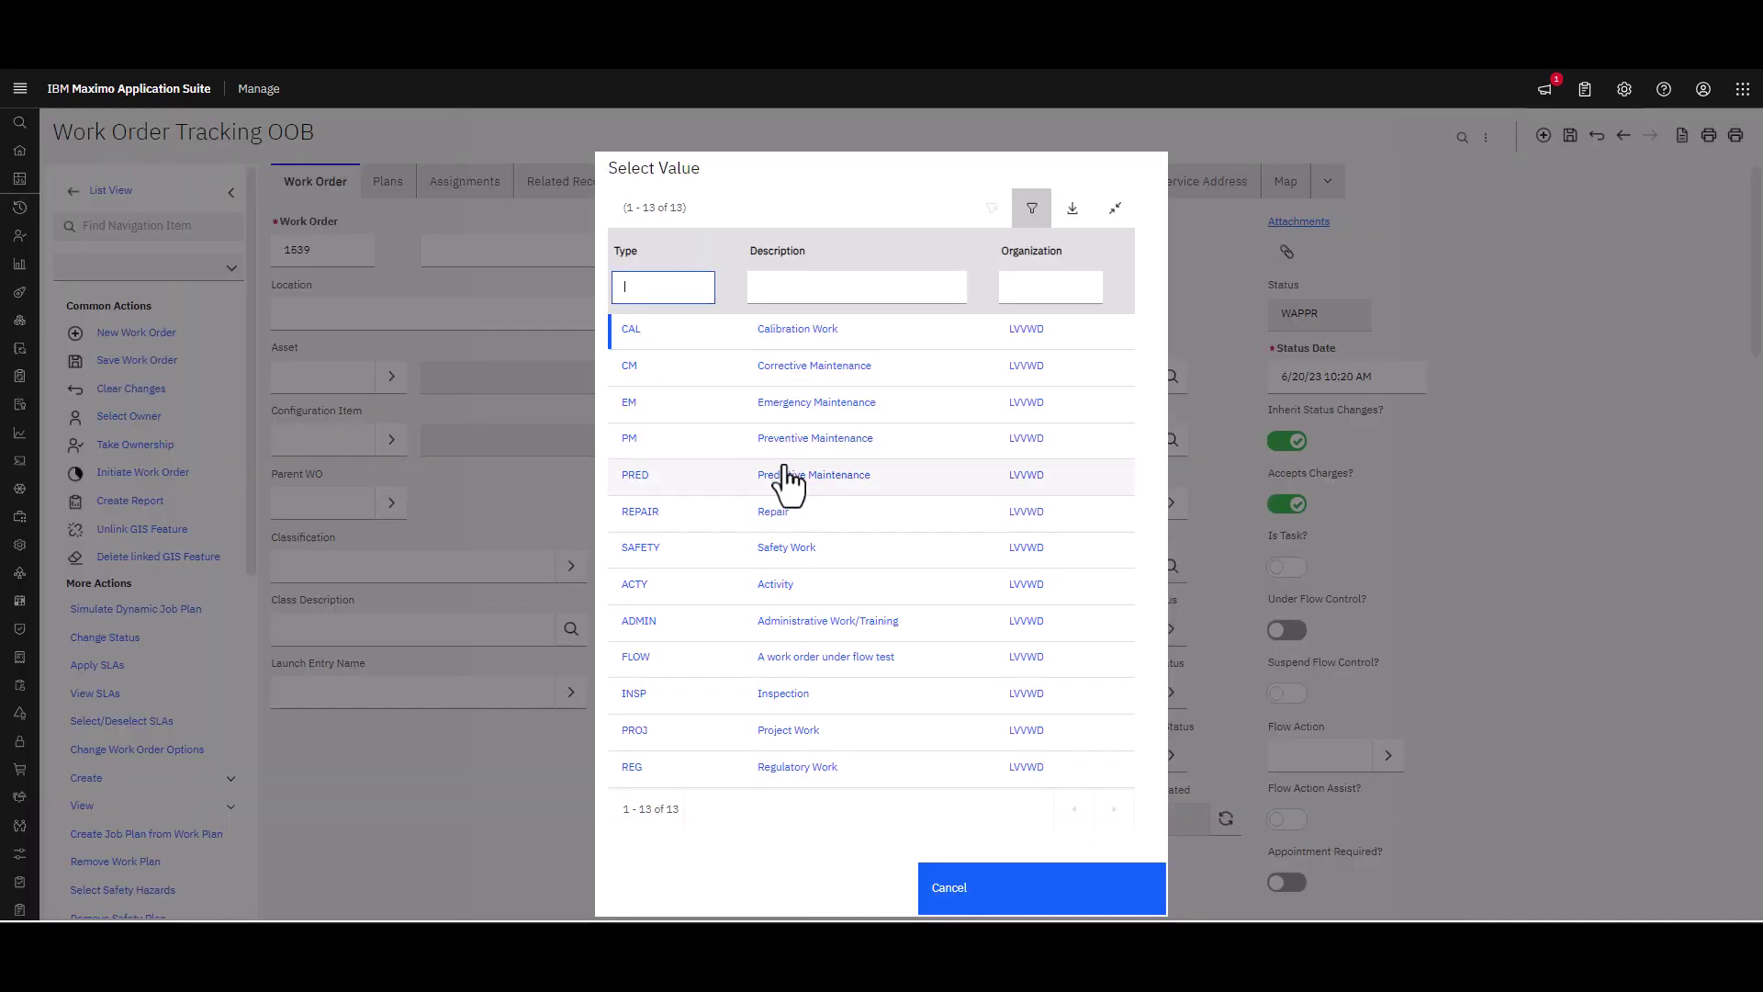
click(642, 657)
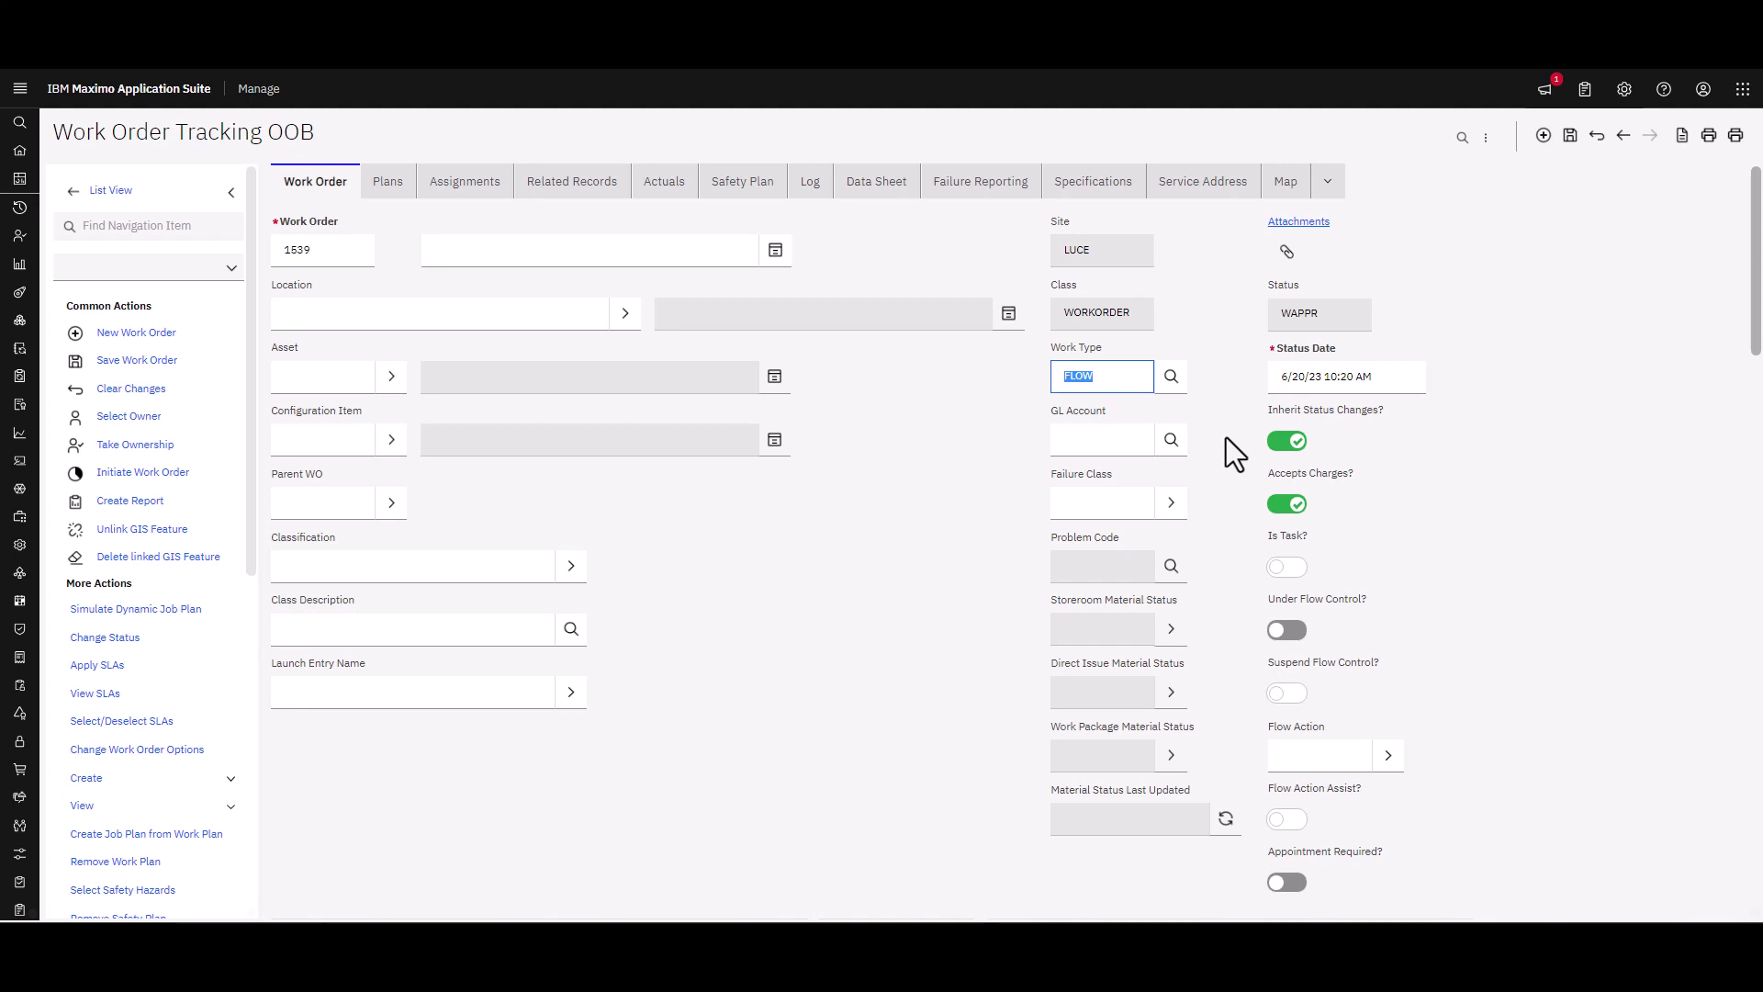
click(1281, 442)
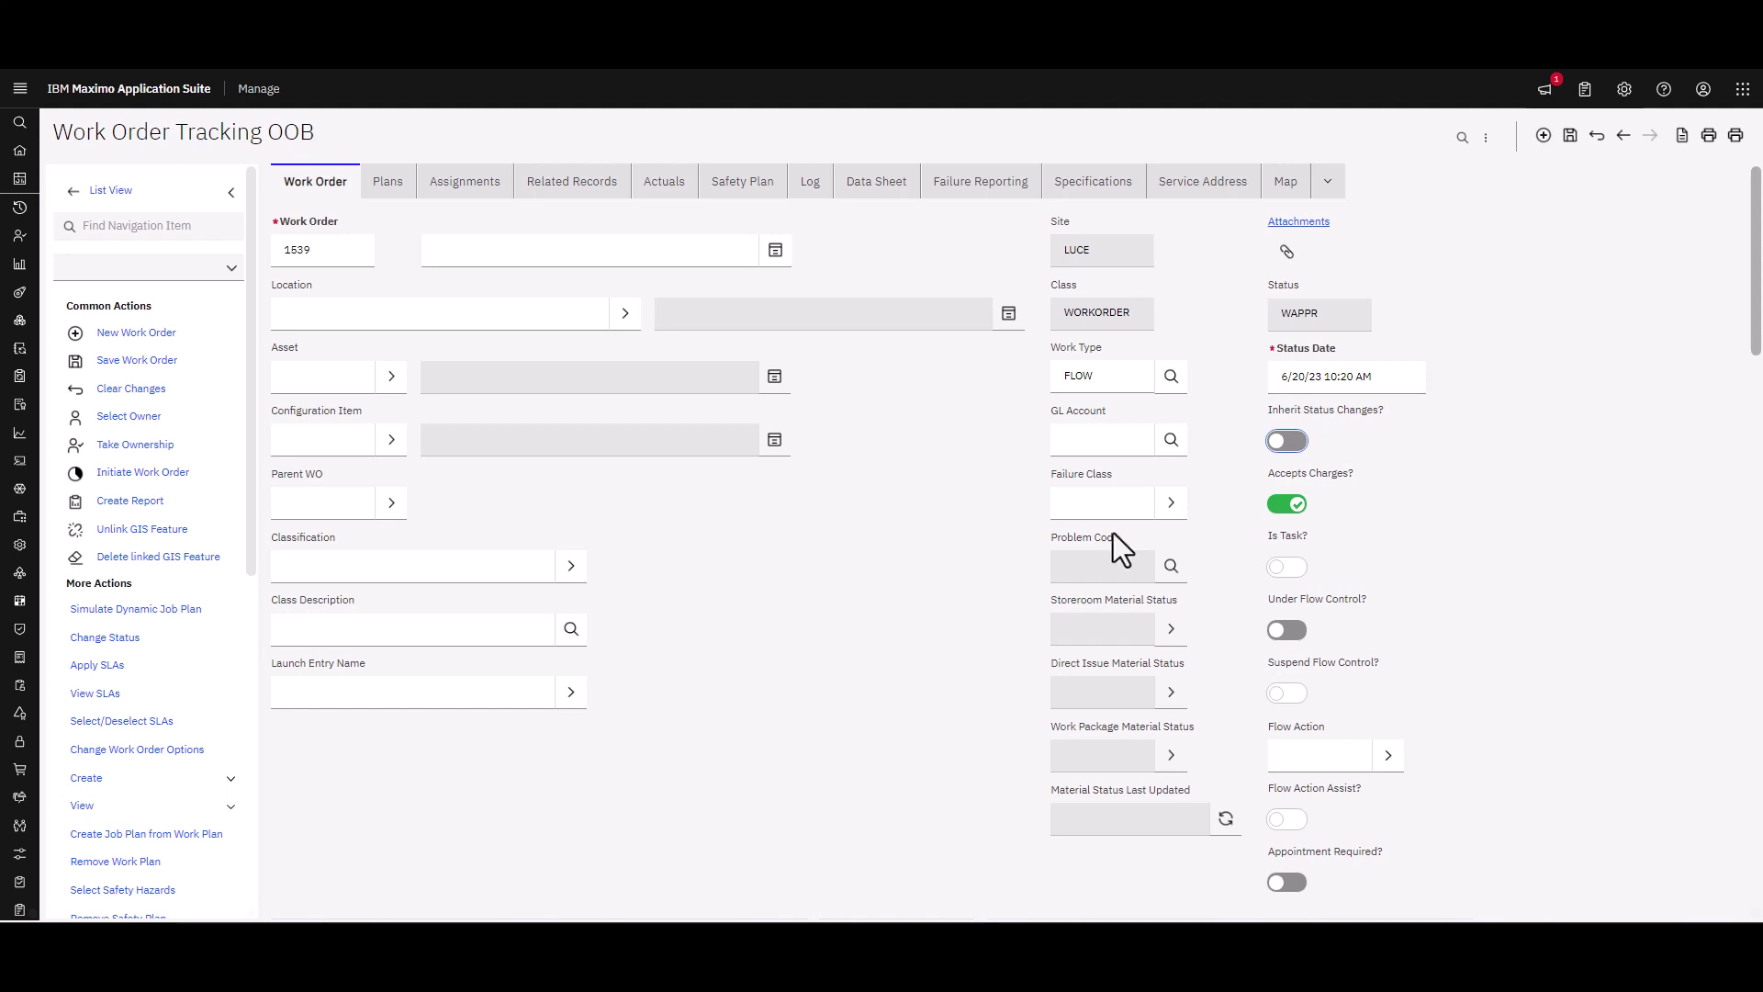
Step: Enter job plan 1041 in the Job Details section to apply it to the work order
scroll(746, 610, down, 4)
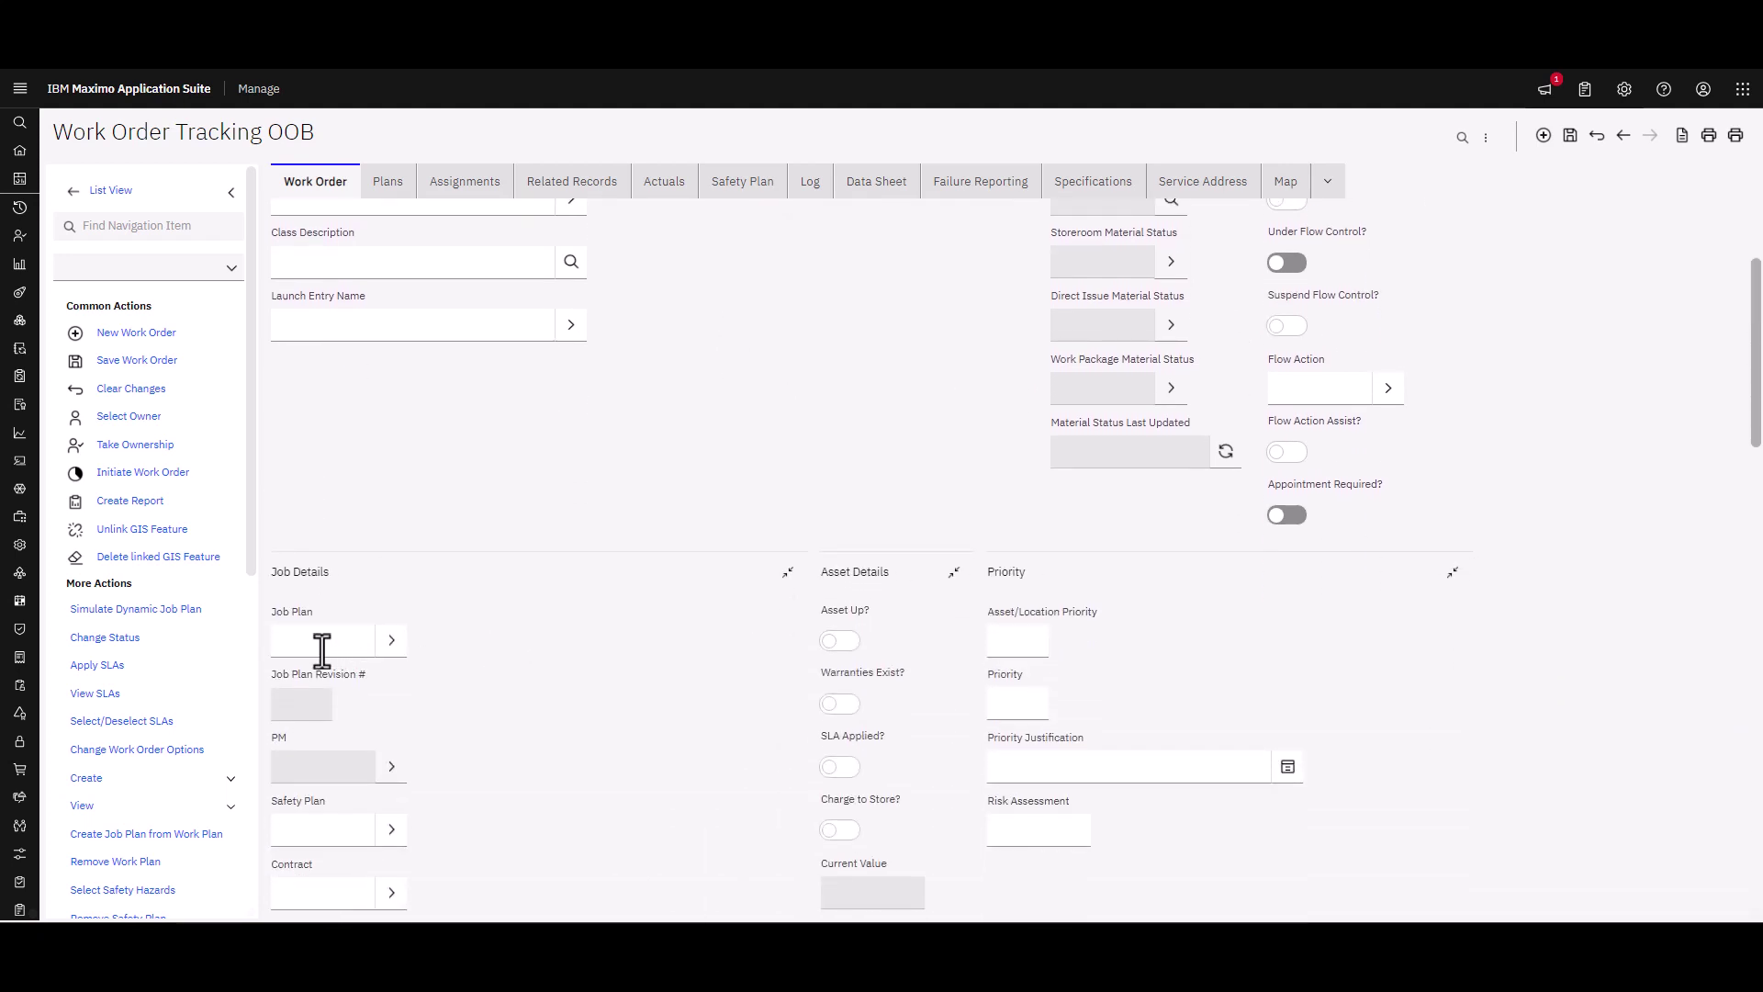
click(319, 641)
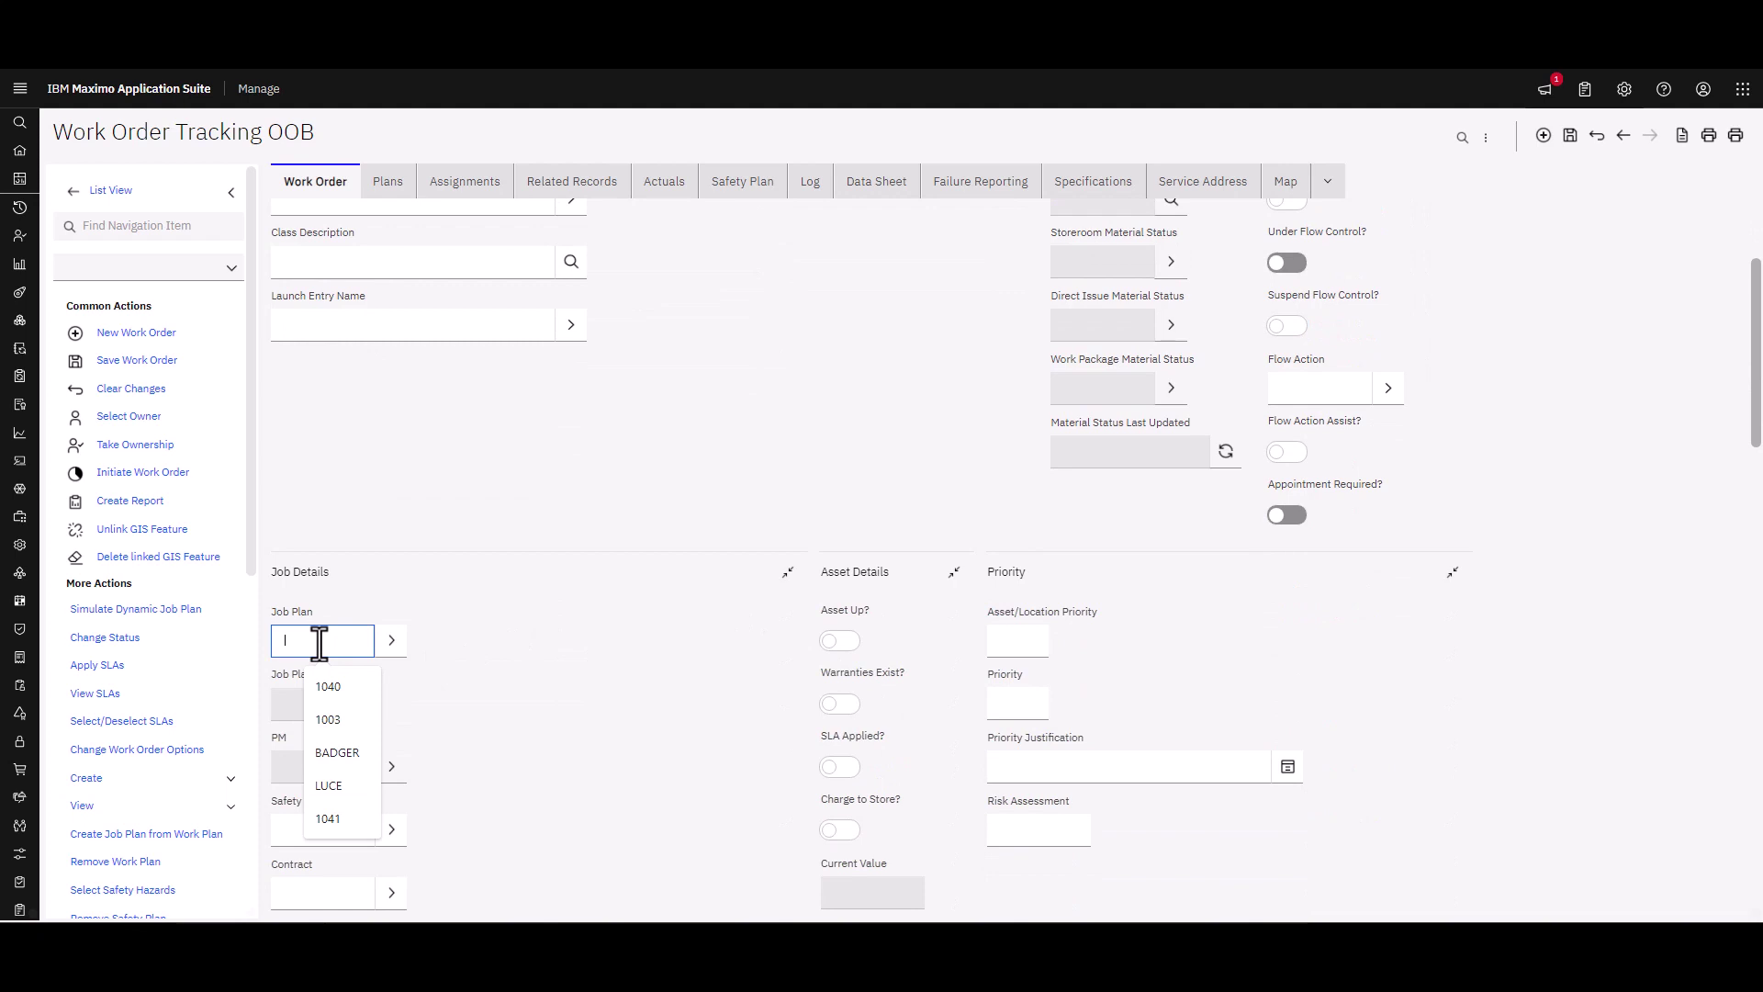
text(1041)
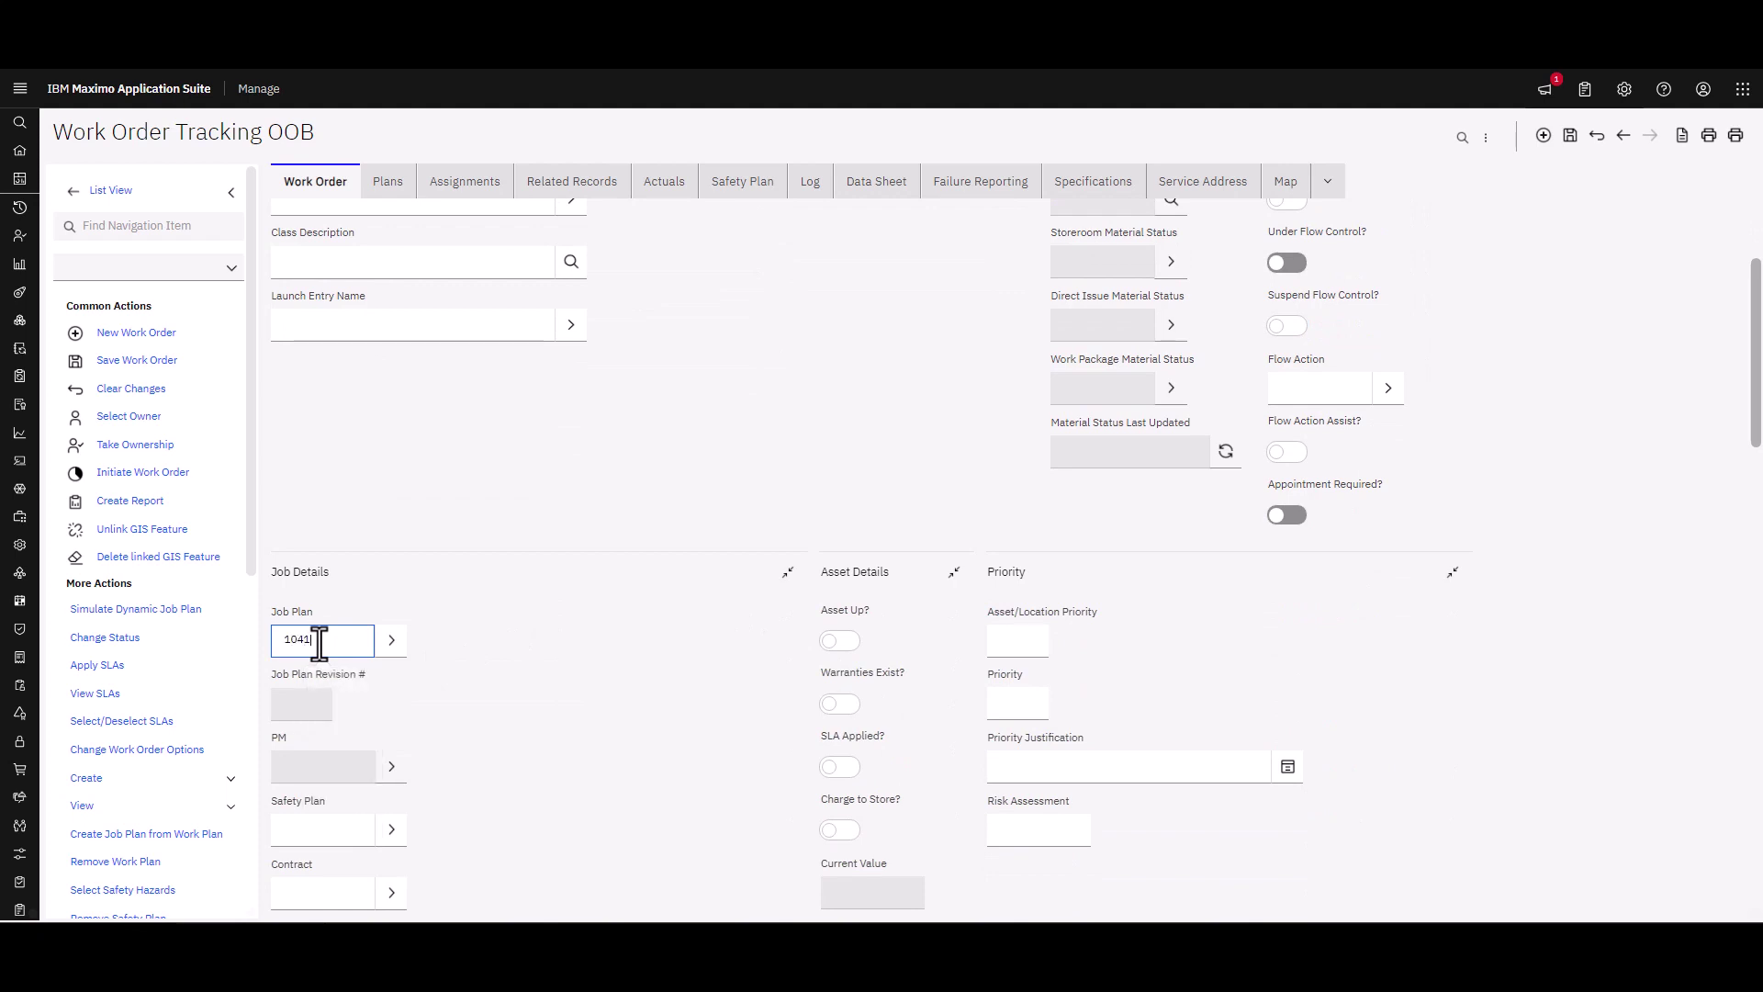
key(Tab)
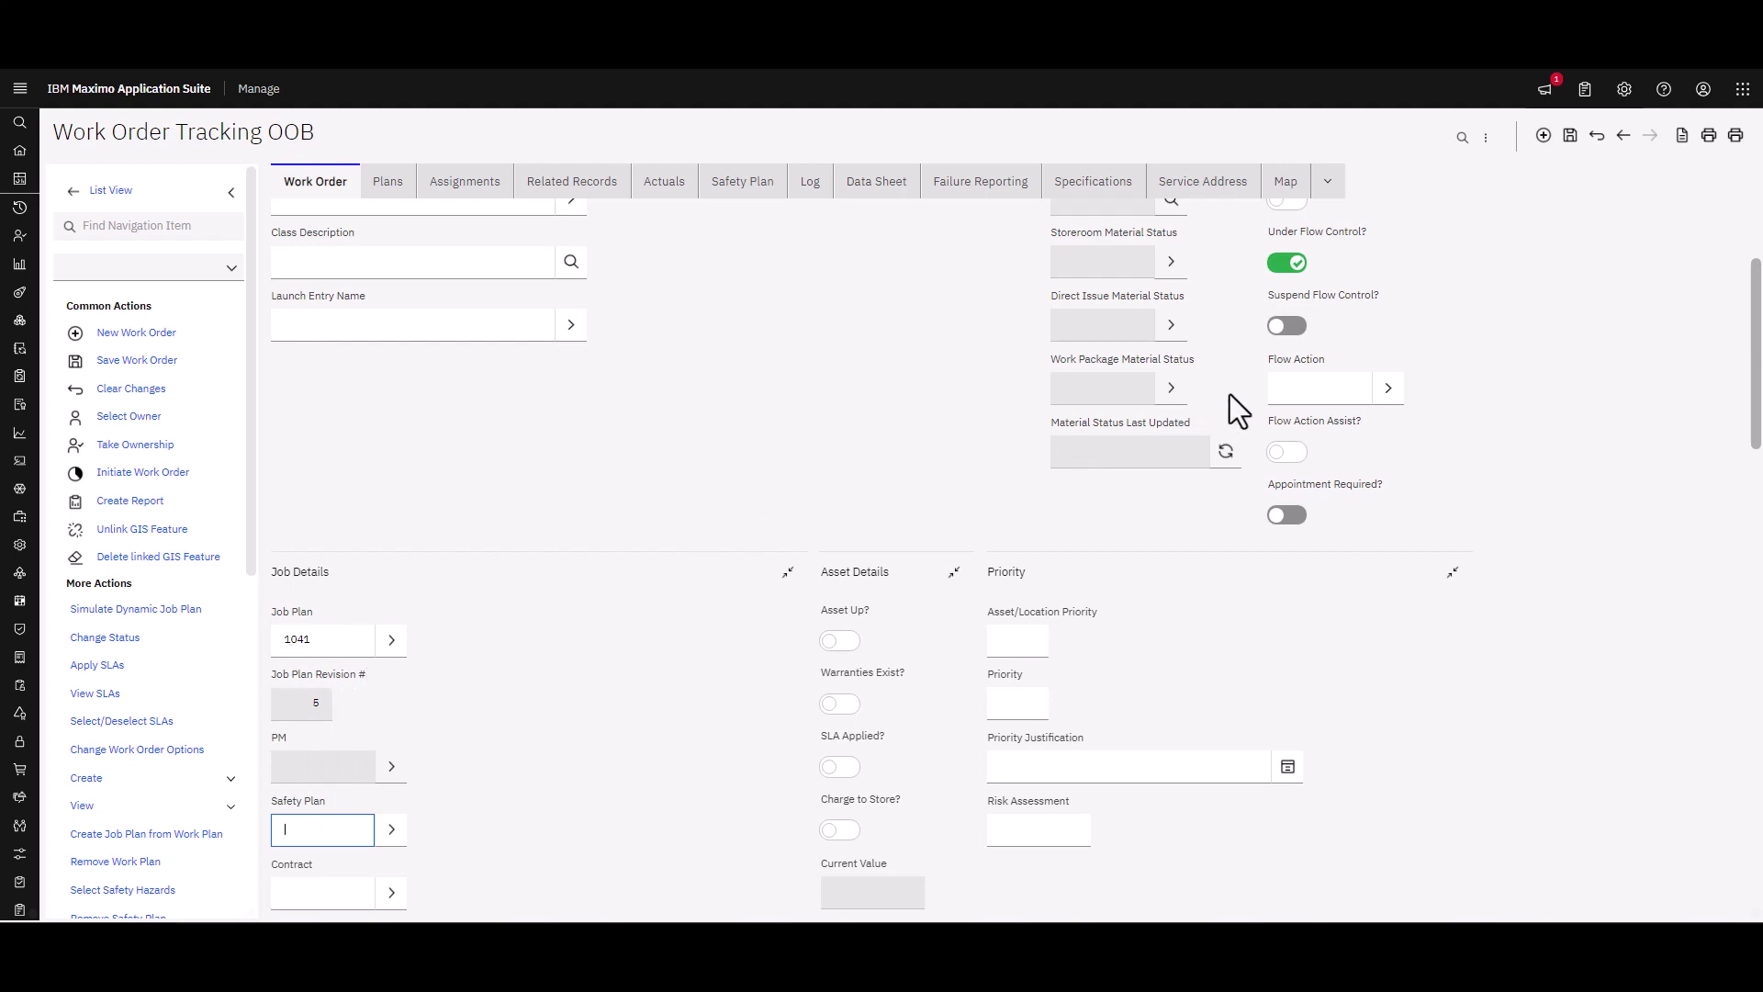
scroll(1230, 393, up, 5)
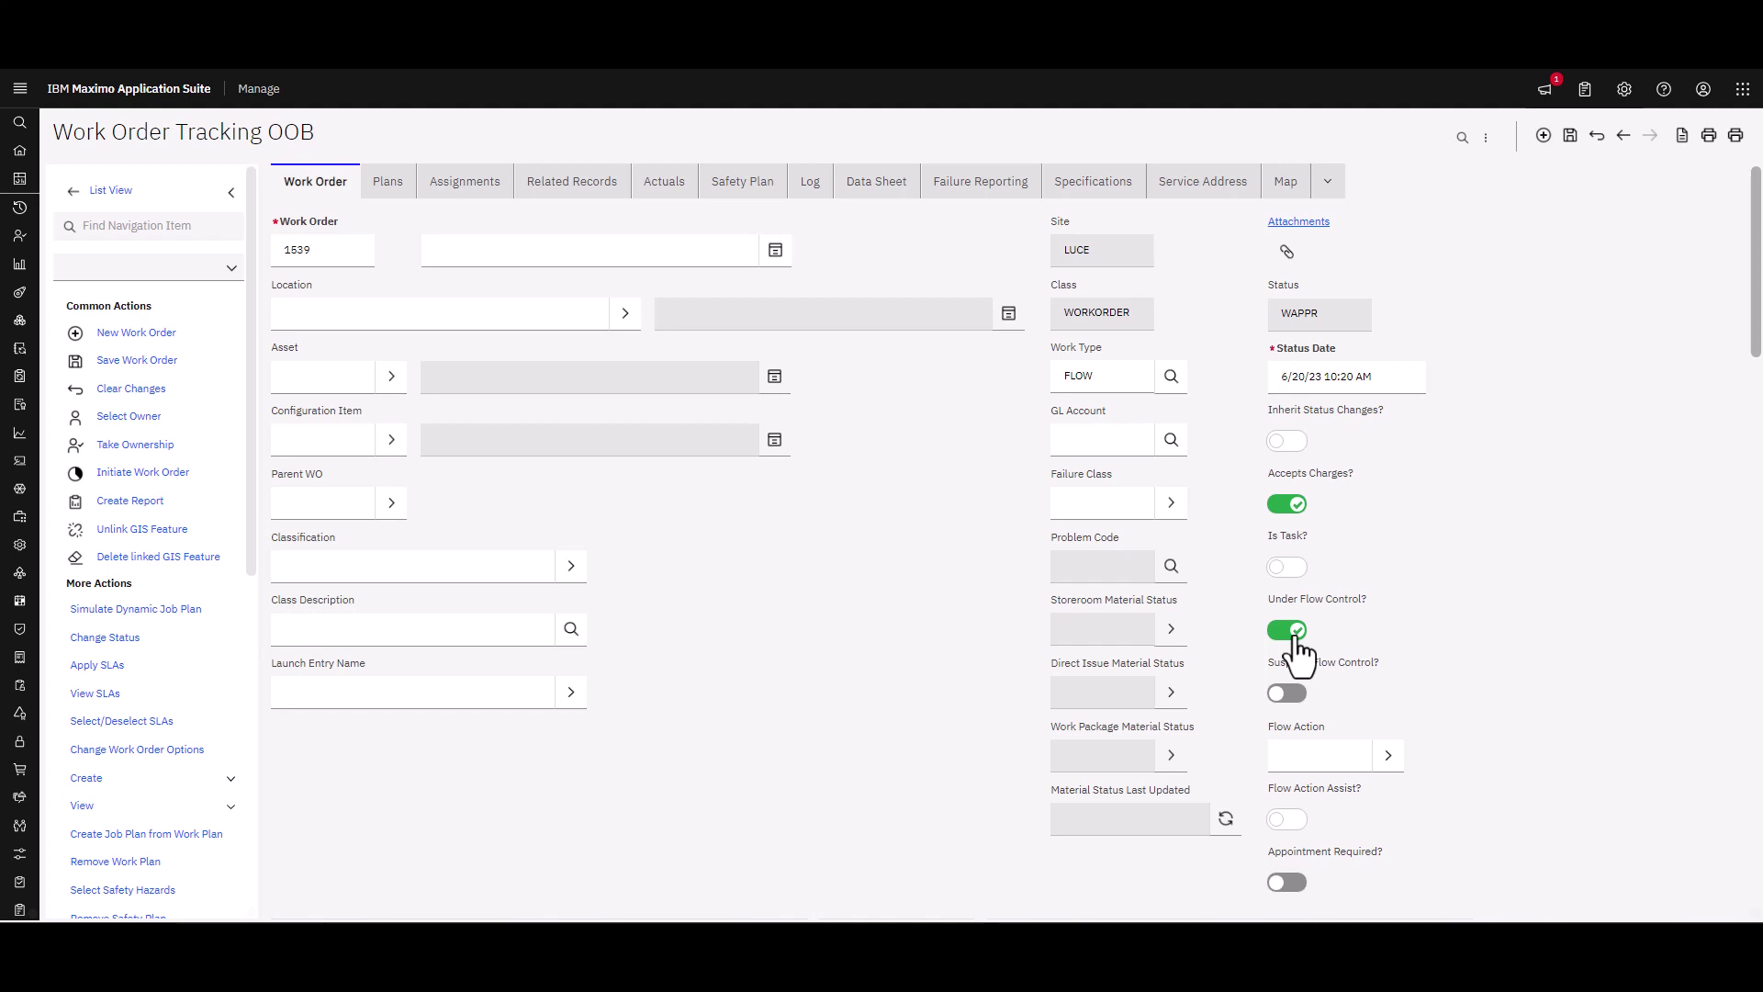
Step: Review tasks 10, 20 and 30 on the Plans tab and save work order 1539
click(389, 184)
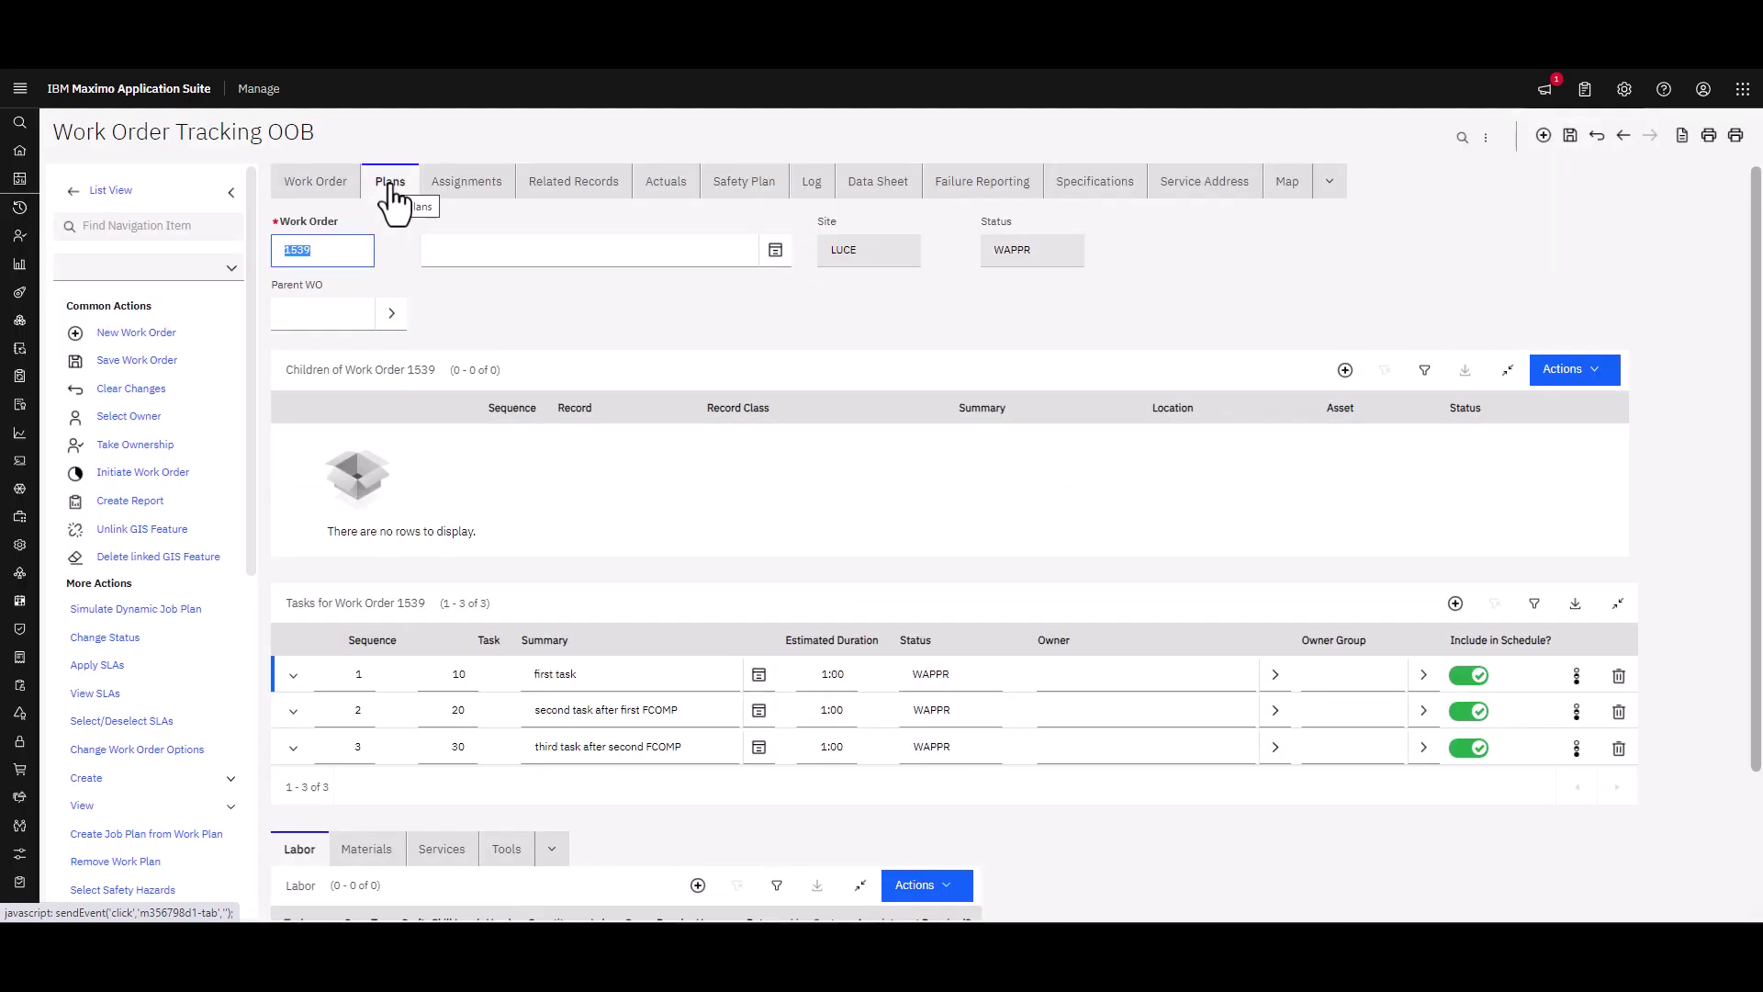
scroll(589, 540, down, 2)
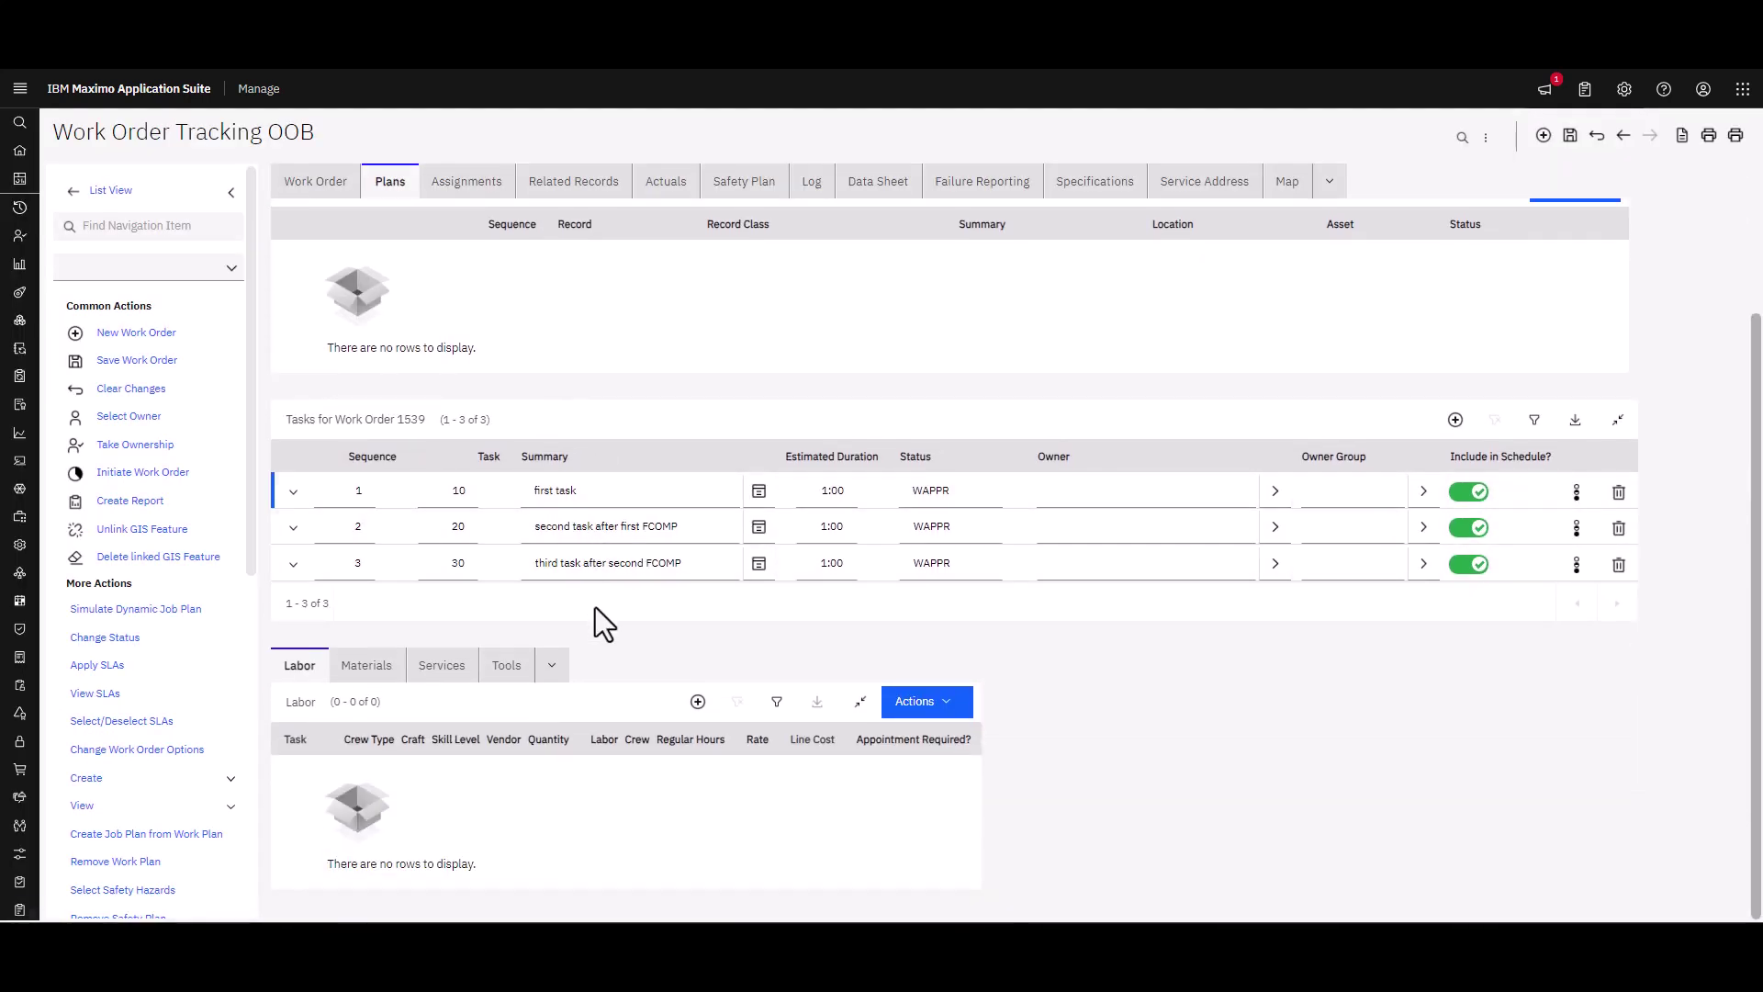
click(1571, 138)
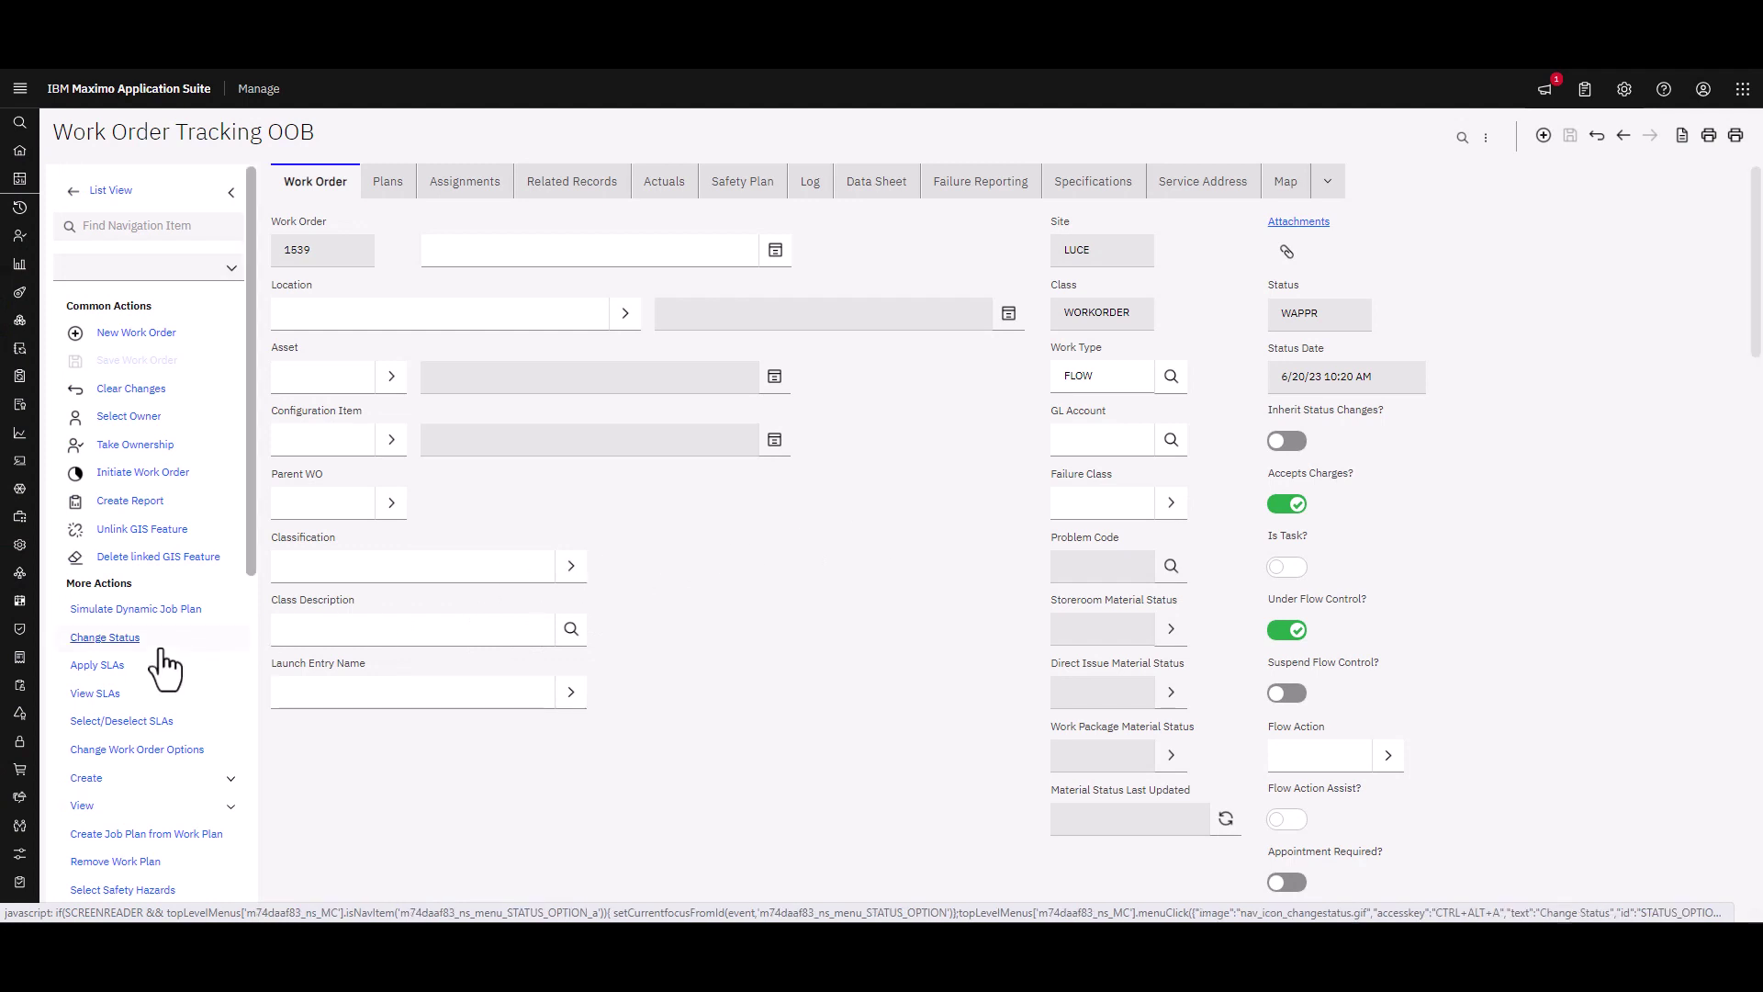
Step: Change the work order status to Approved
click(105, 638)
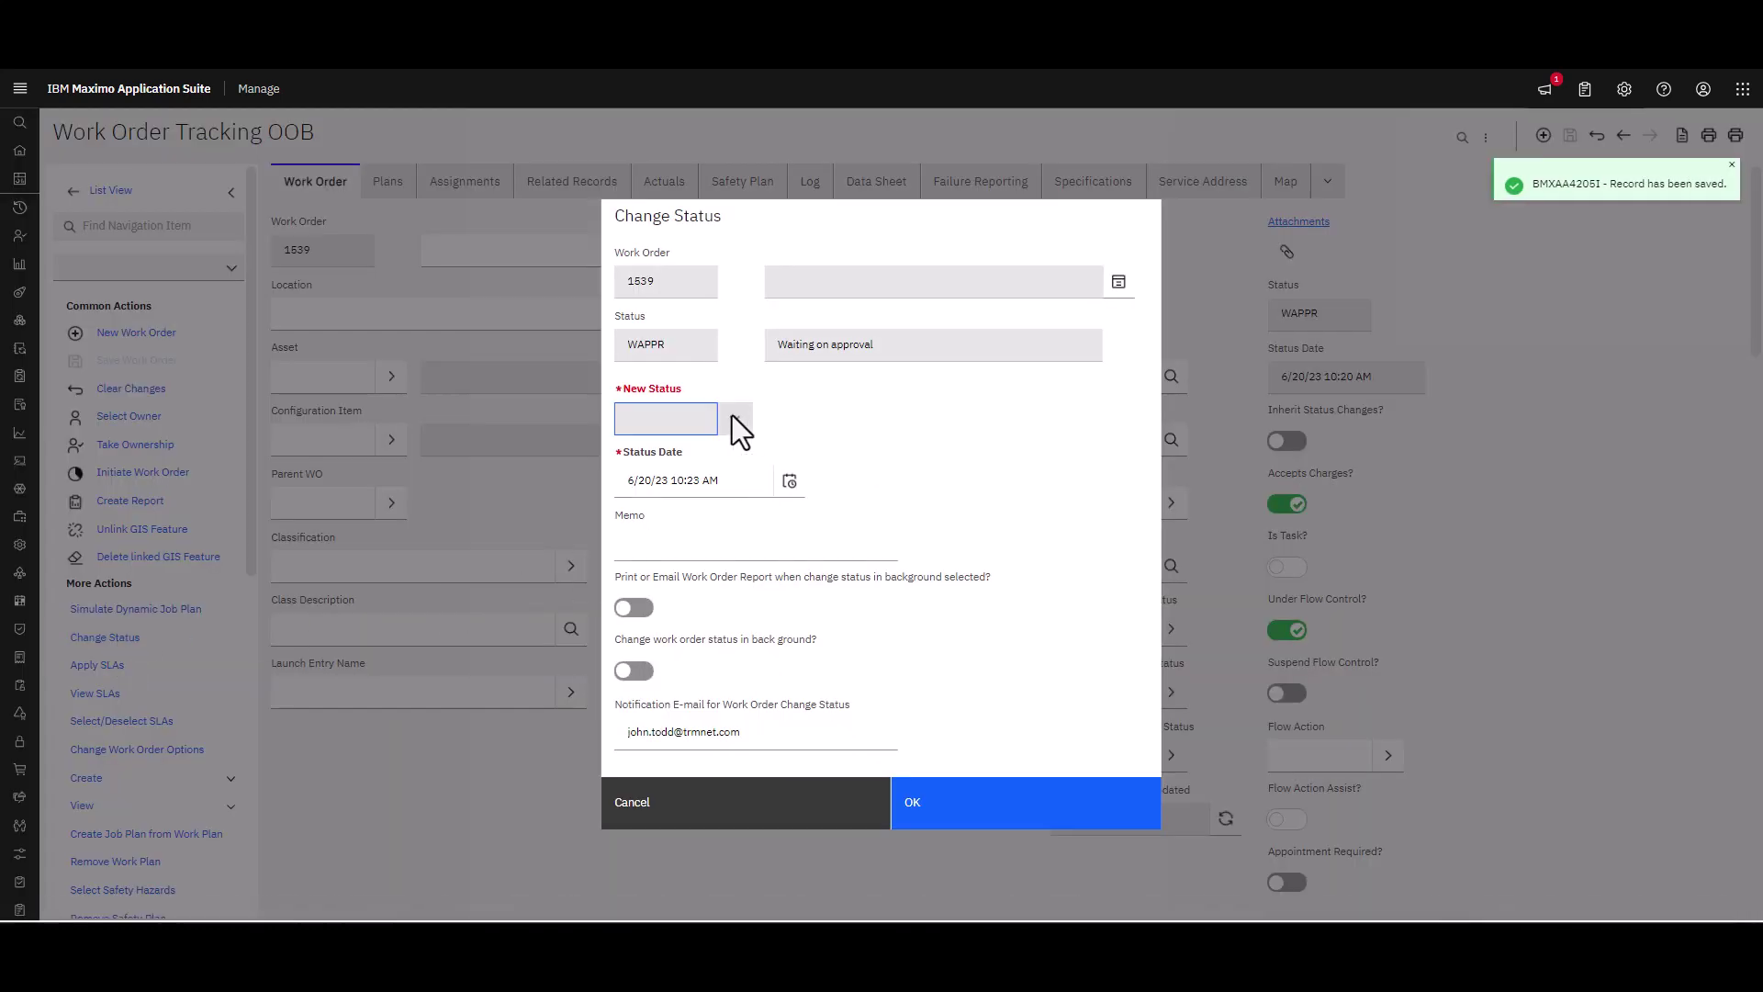
click(736, 420)
click(684, 456)
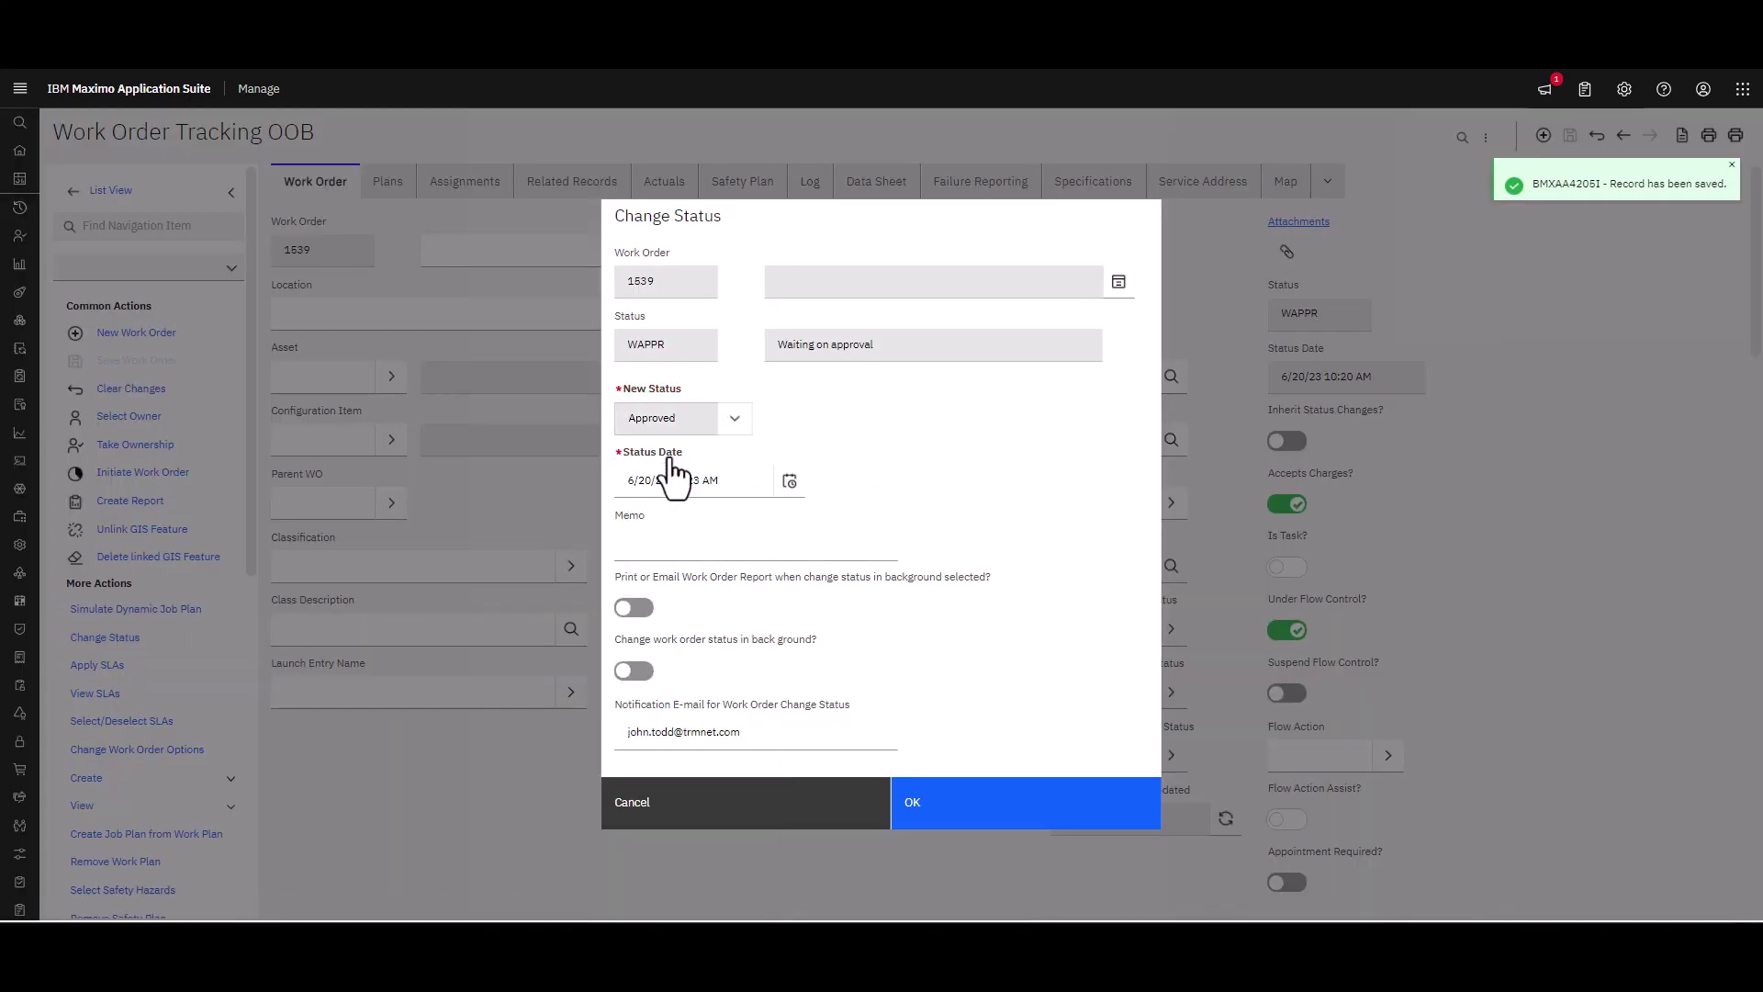
click(936, 806)
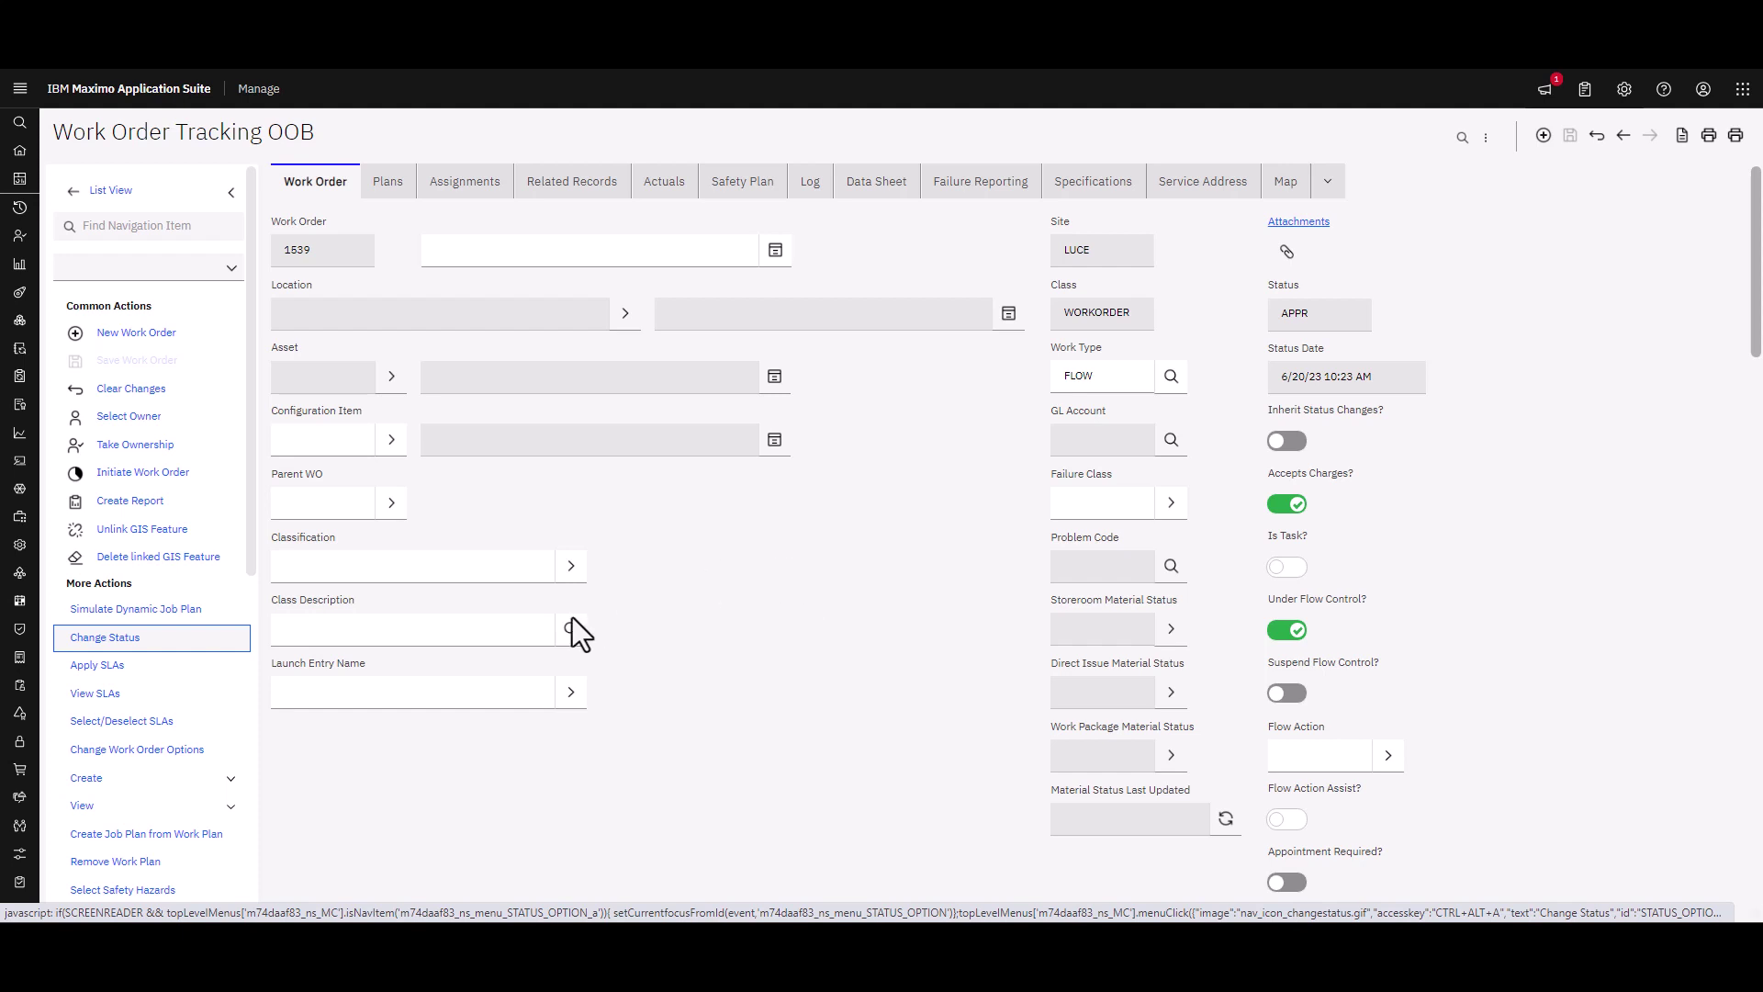
Step: Attempt a change to Scheduled, which fails for lack of a scheduled start, and cancel
click(134, 640)
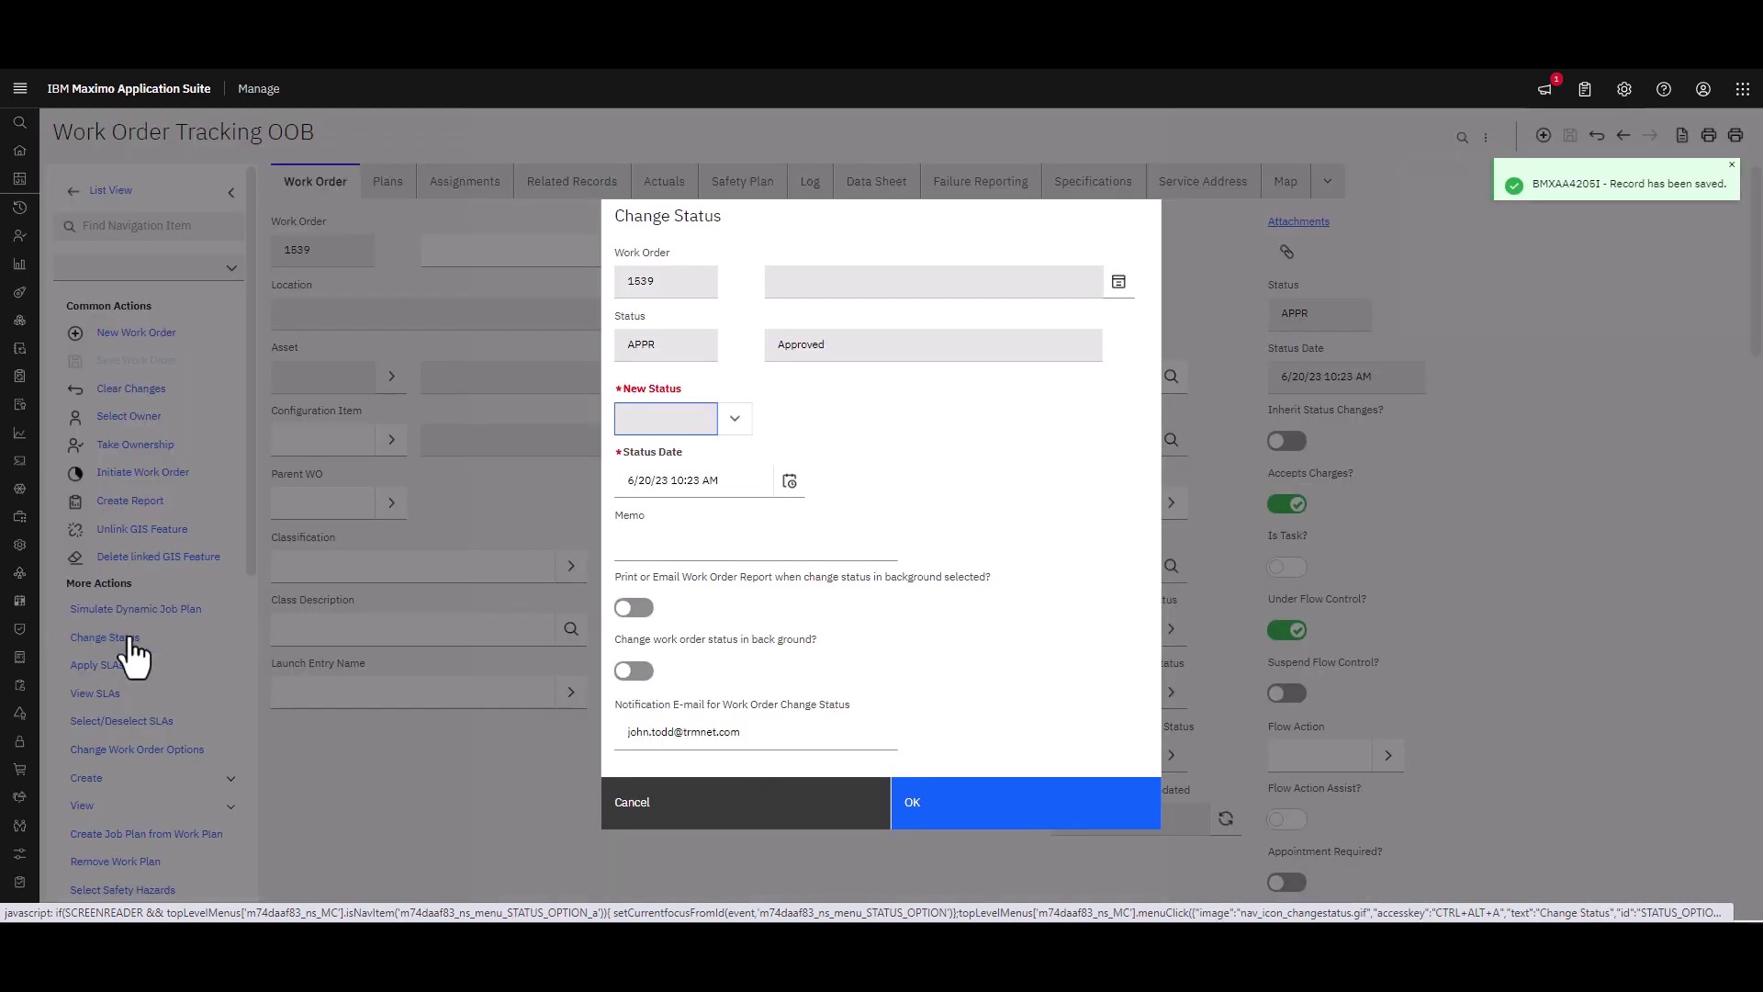
click(735, 419)
click(672, 450)
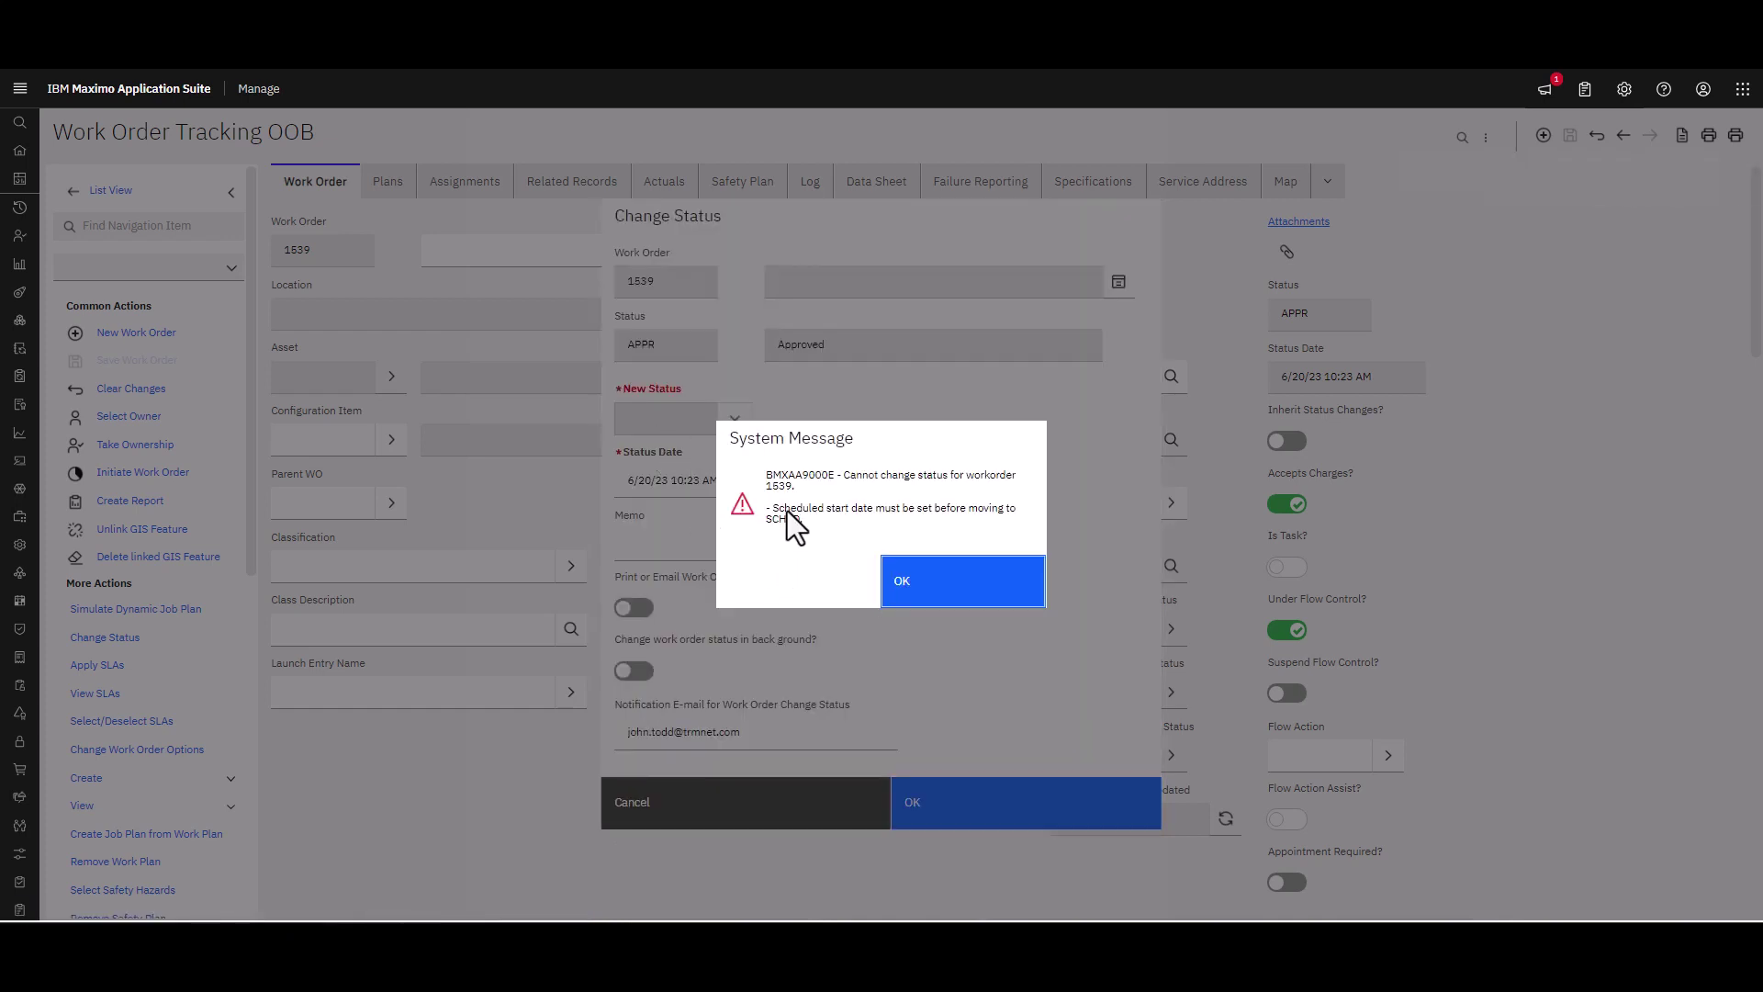
click(933, 582)
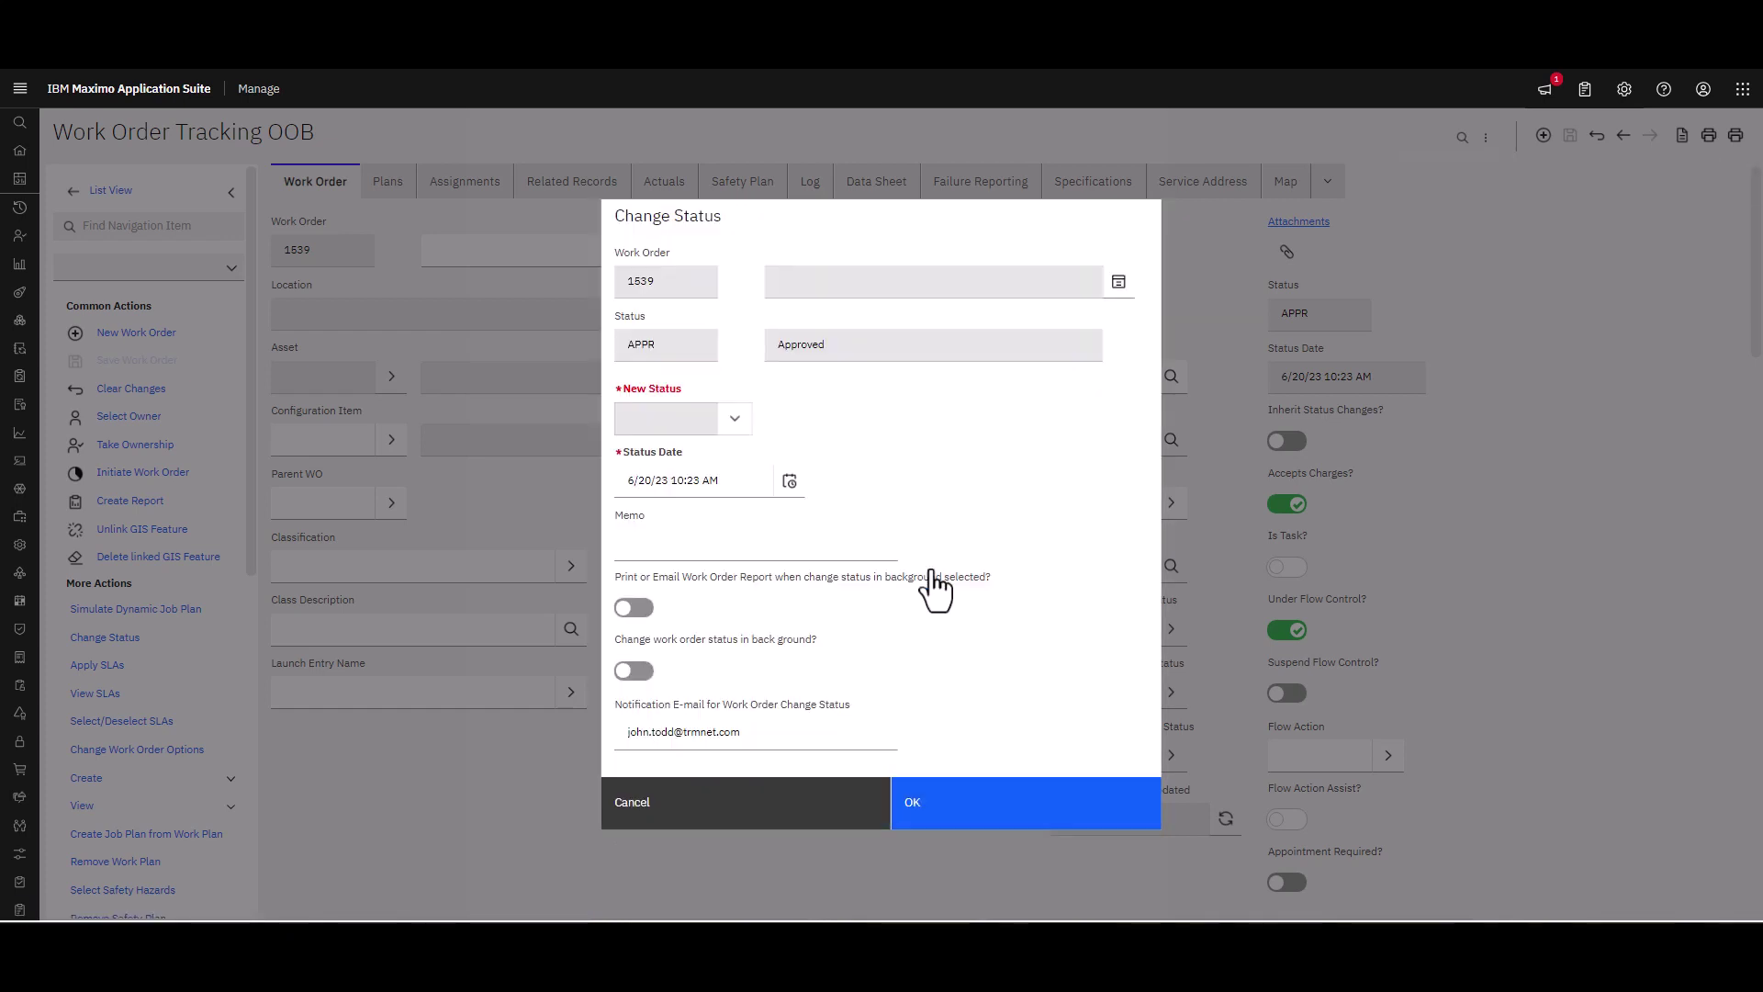
click(796, 818)
Step: Set Scheduled Start to 6/20/2023 10:23 AM and save the work order
scroll(641, 737, down, 15)
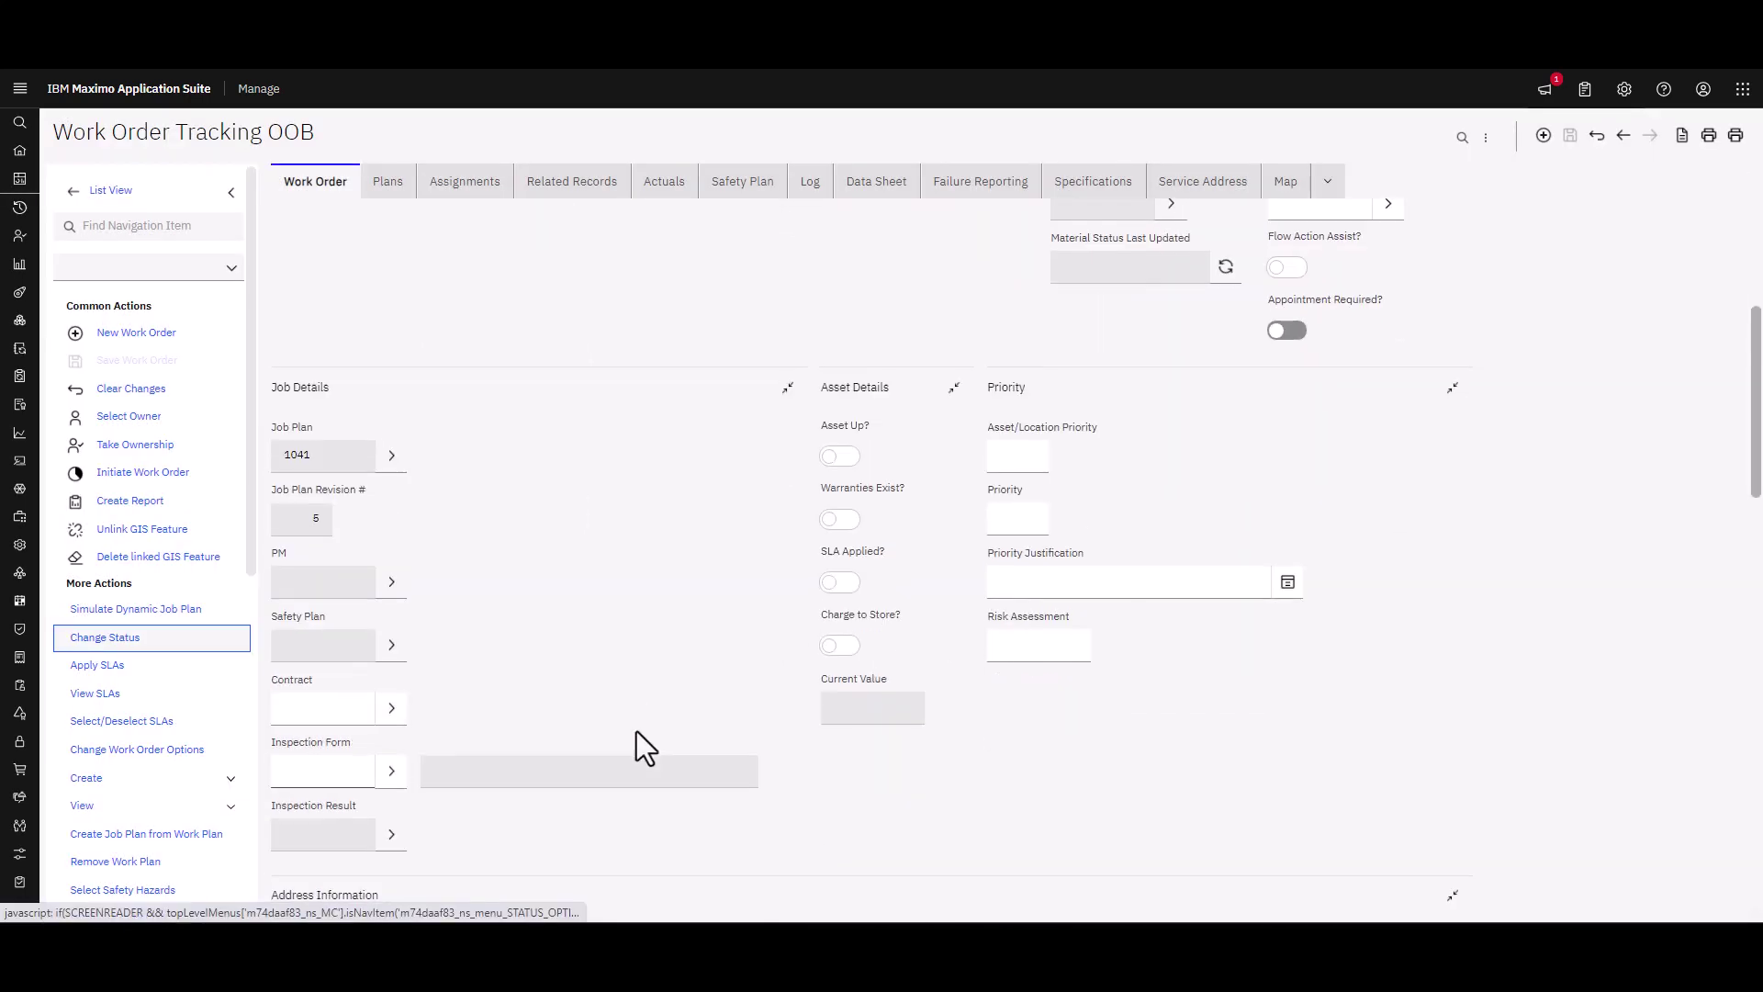
scroll(636, 731, down, 5)
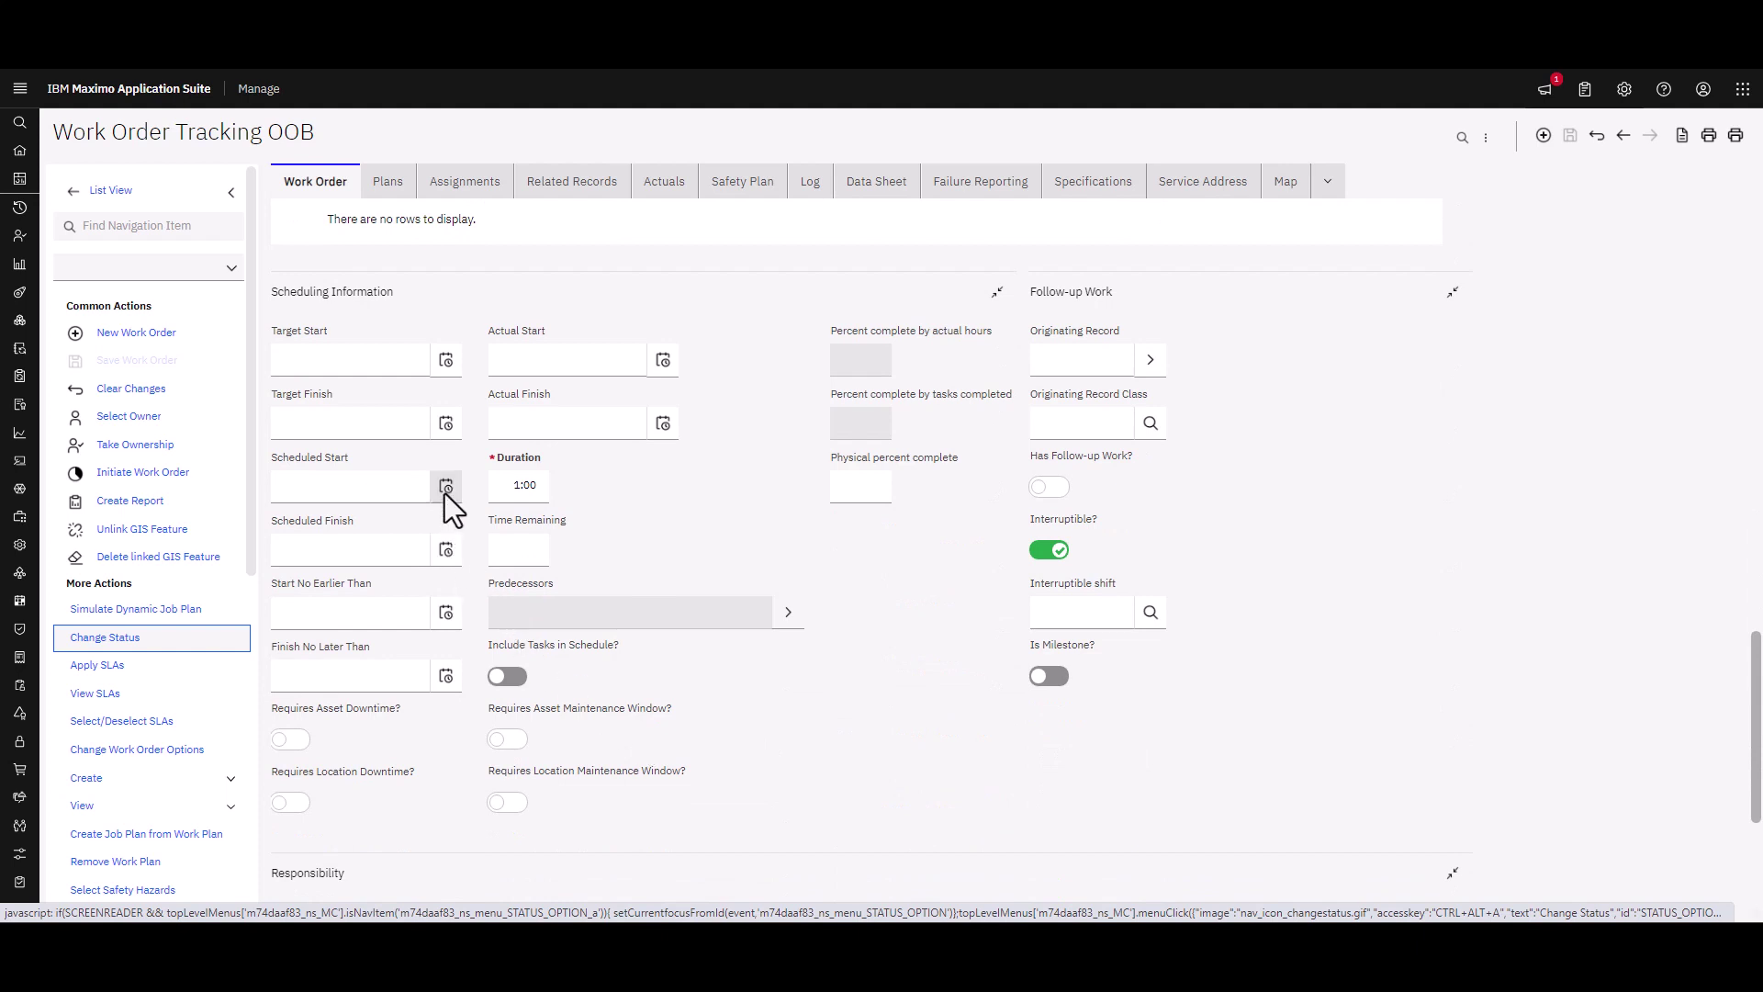
click(445, 487)
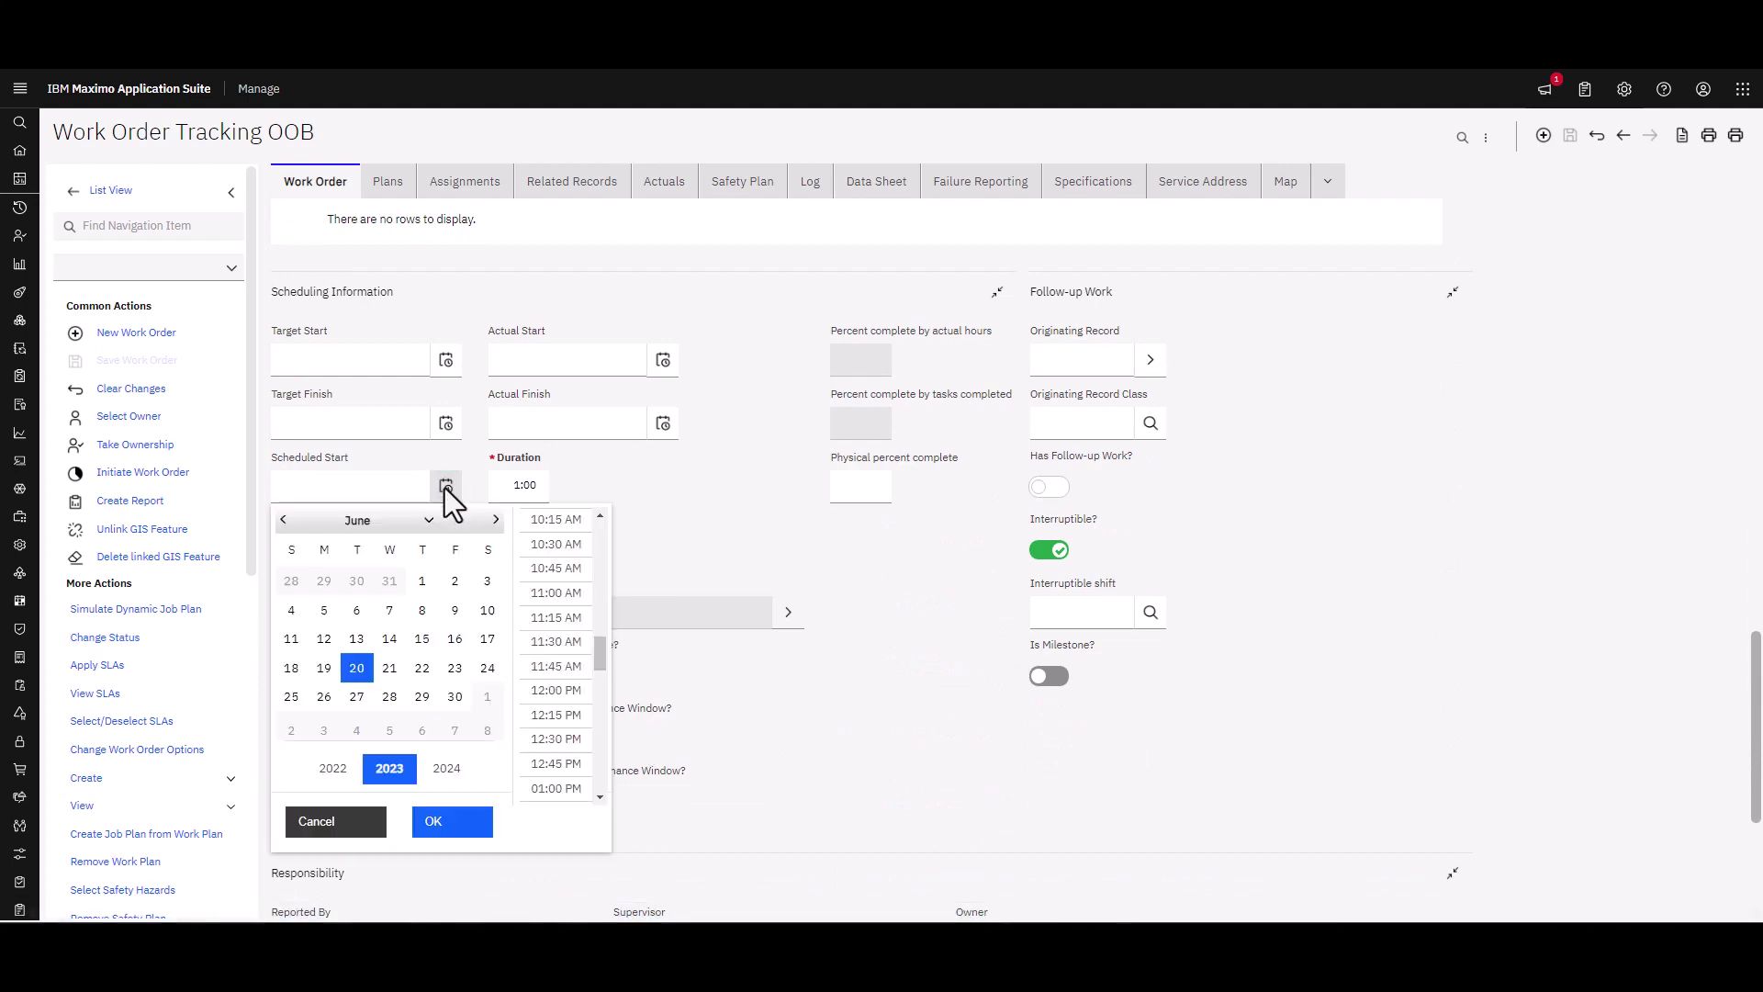
click(459, 822)
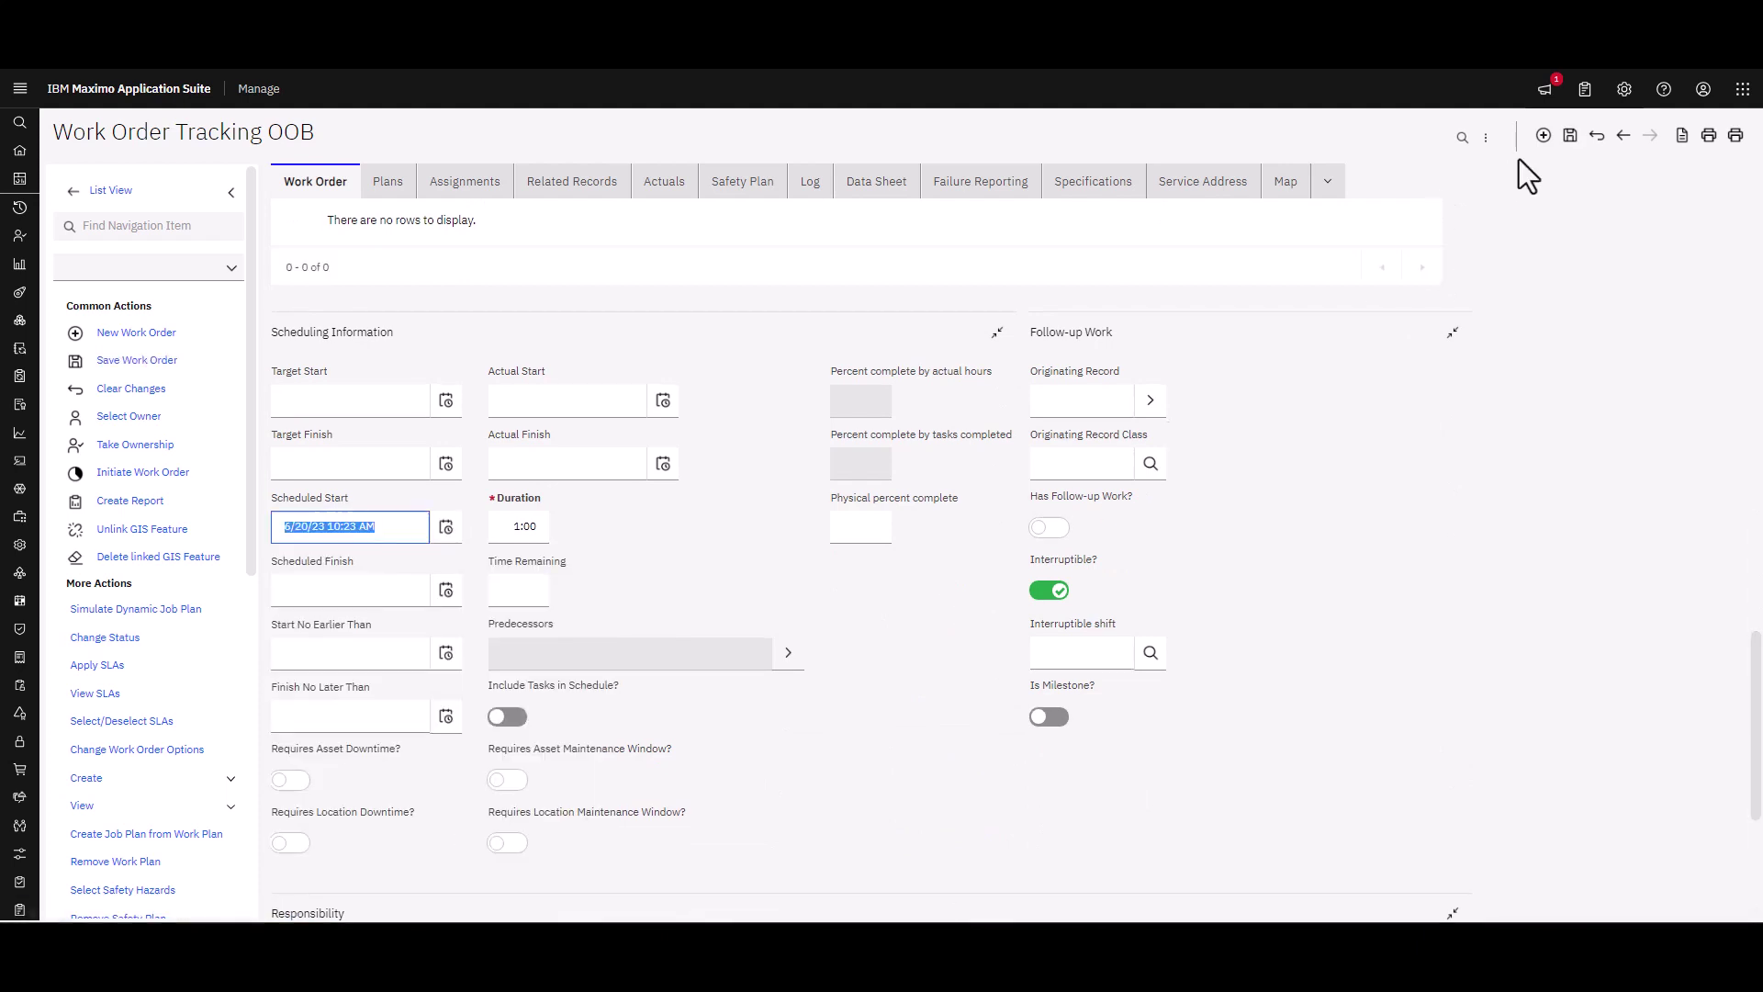
click(1571, 136)
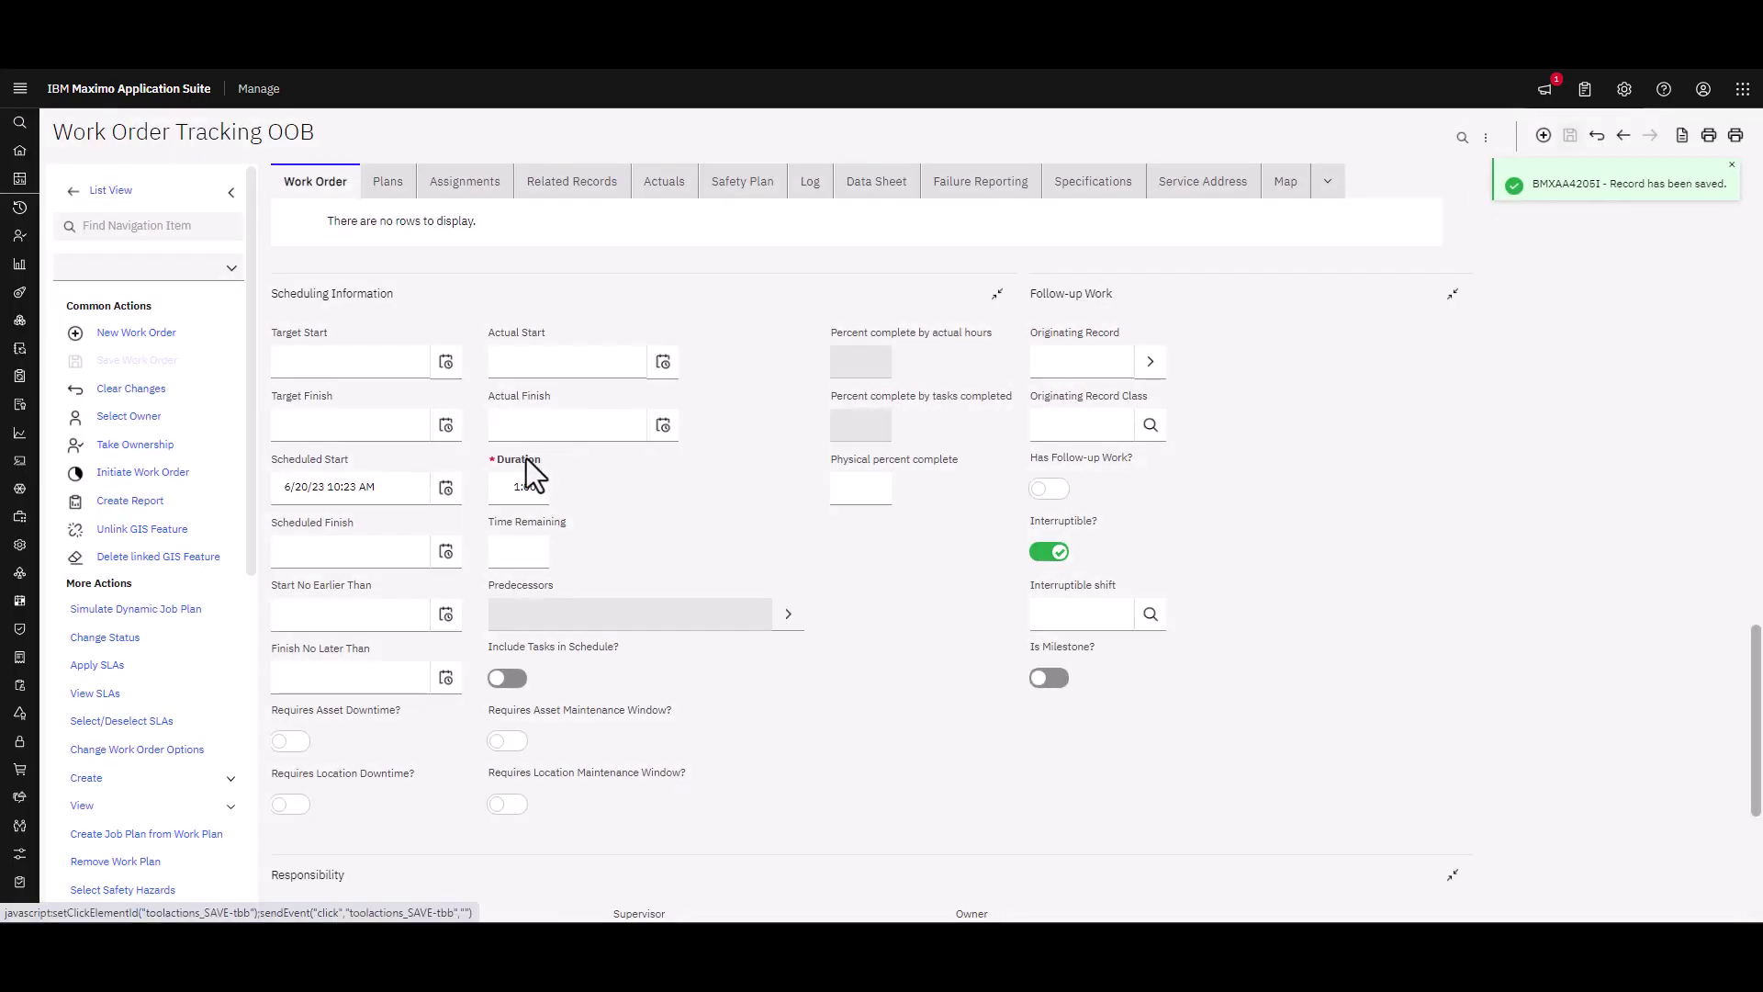
Step: Change the status to Scheduled and assign a maintenance staff member as owner
click(108, 643)
click(732, 421)
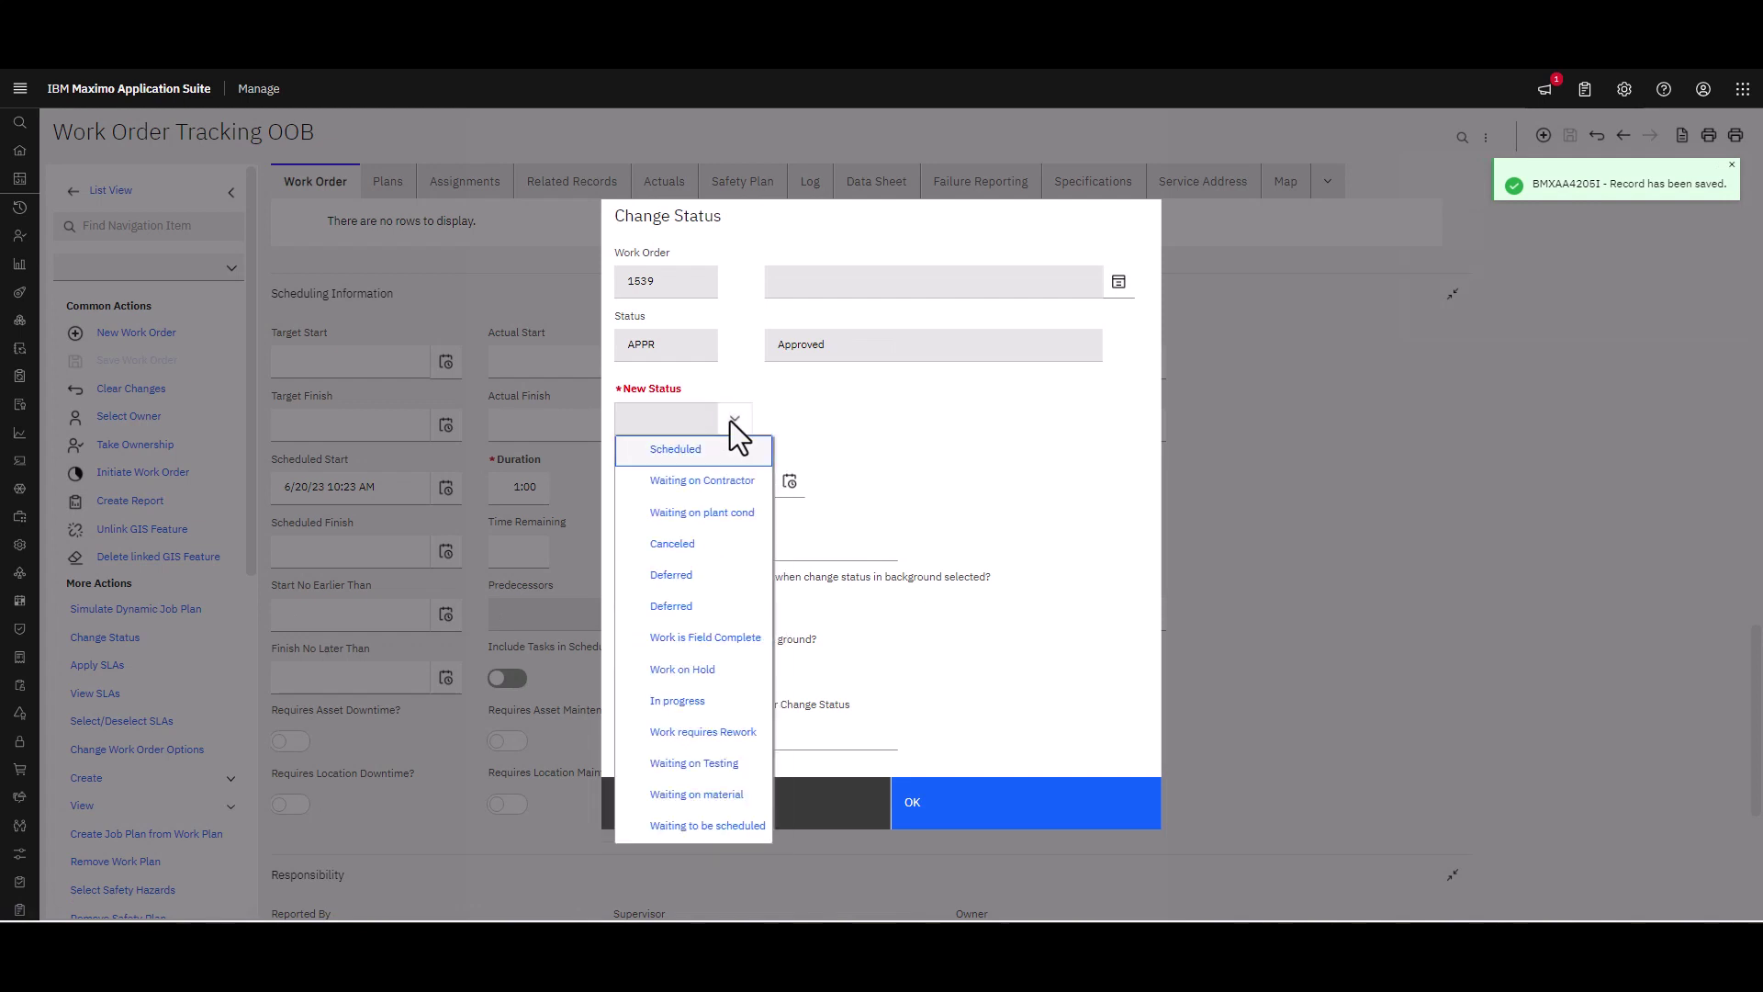
click(688, 457)
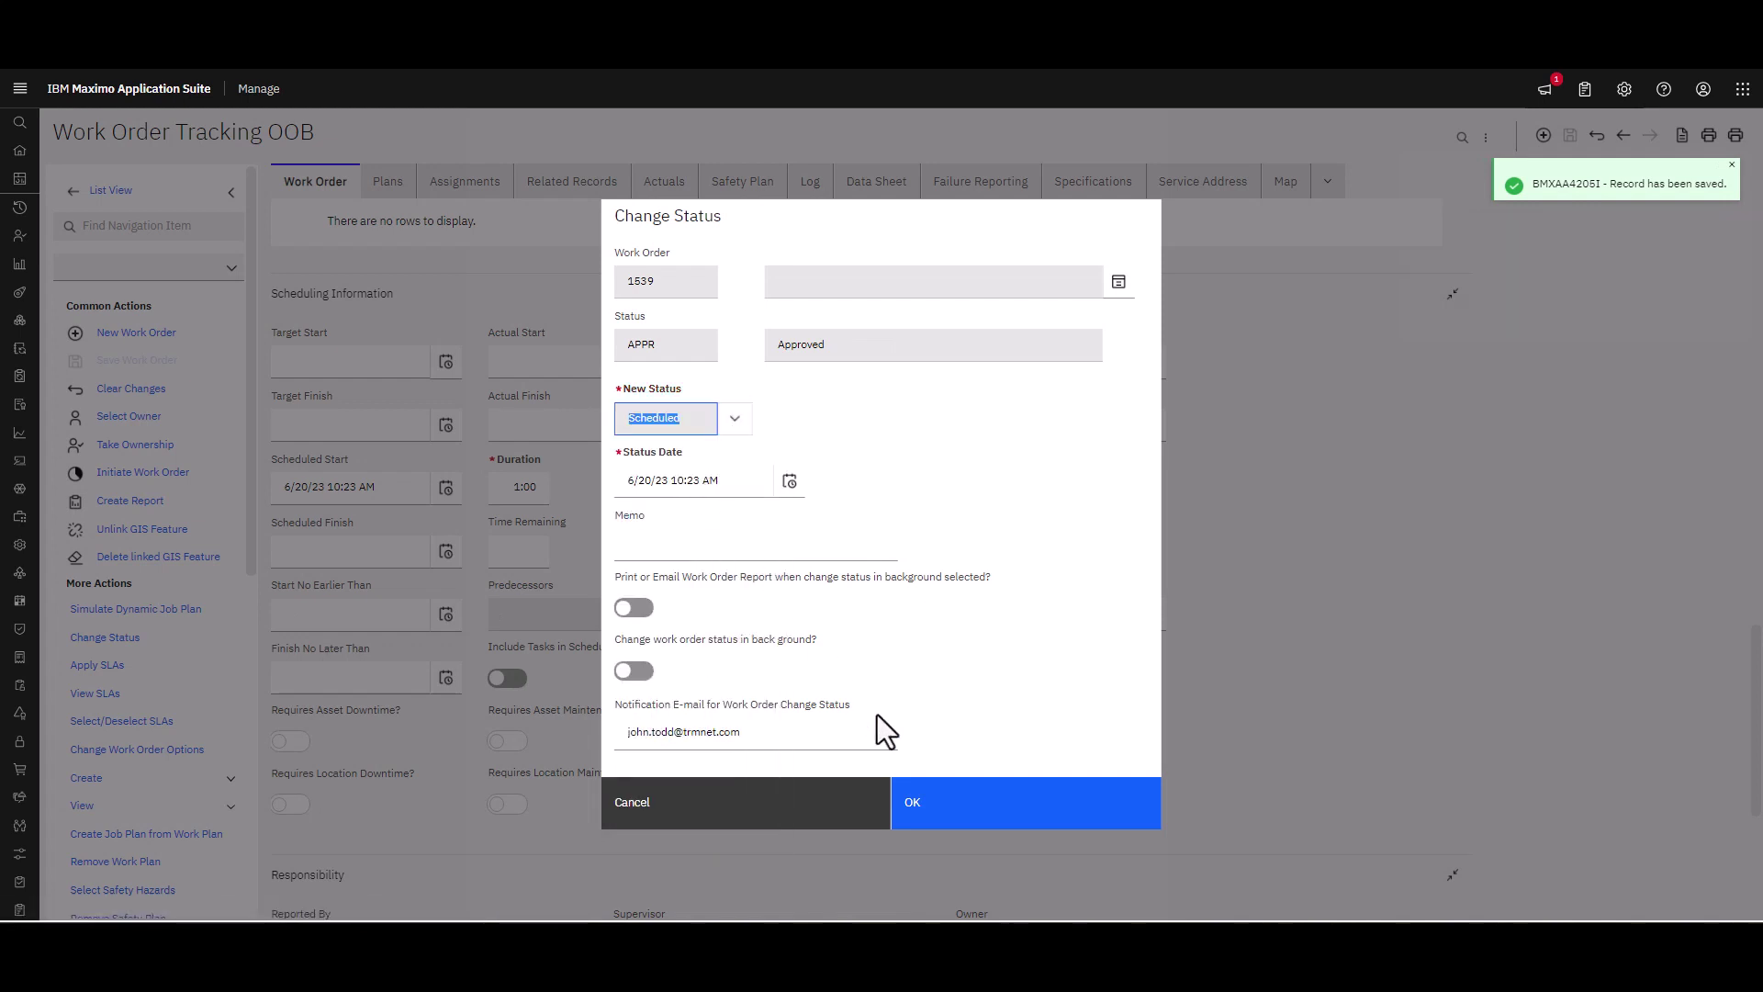
click(940, 808)
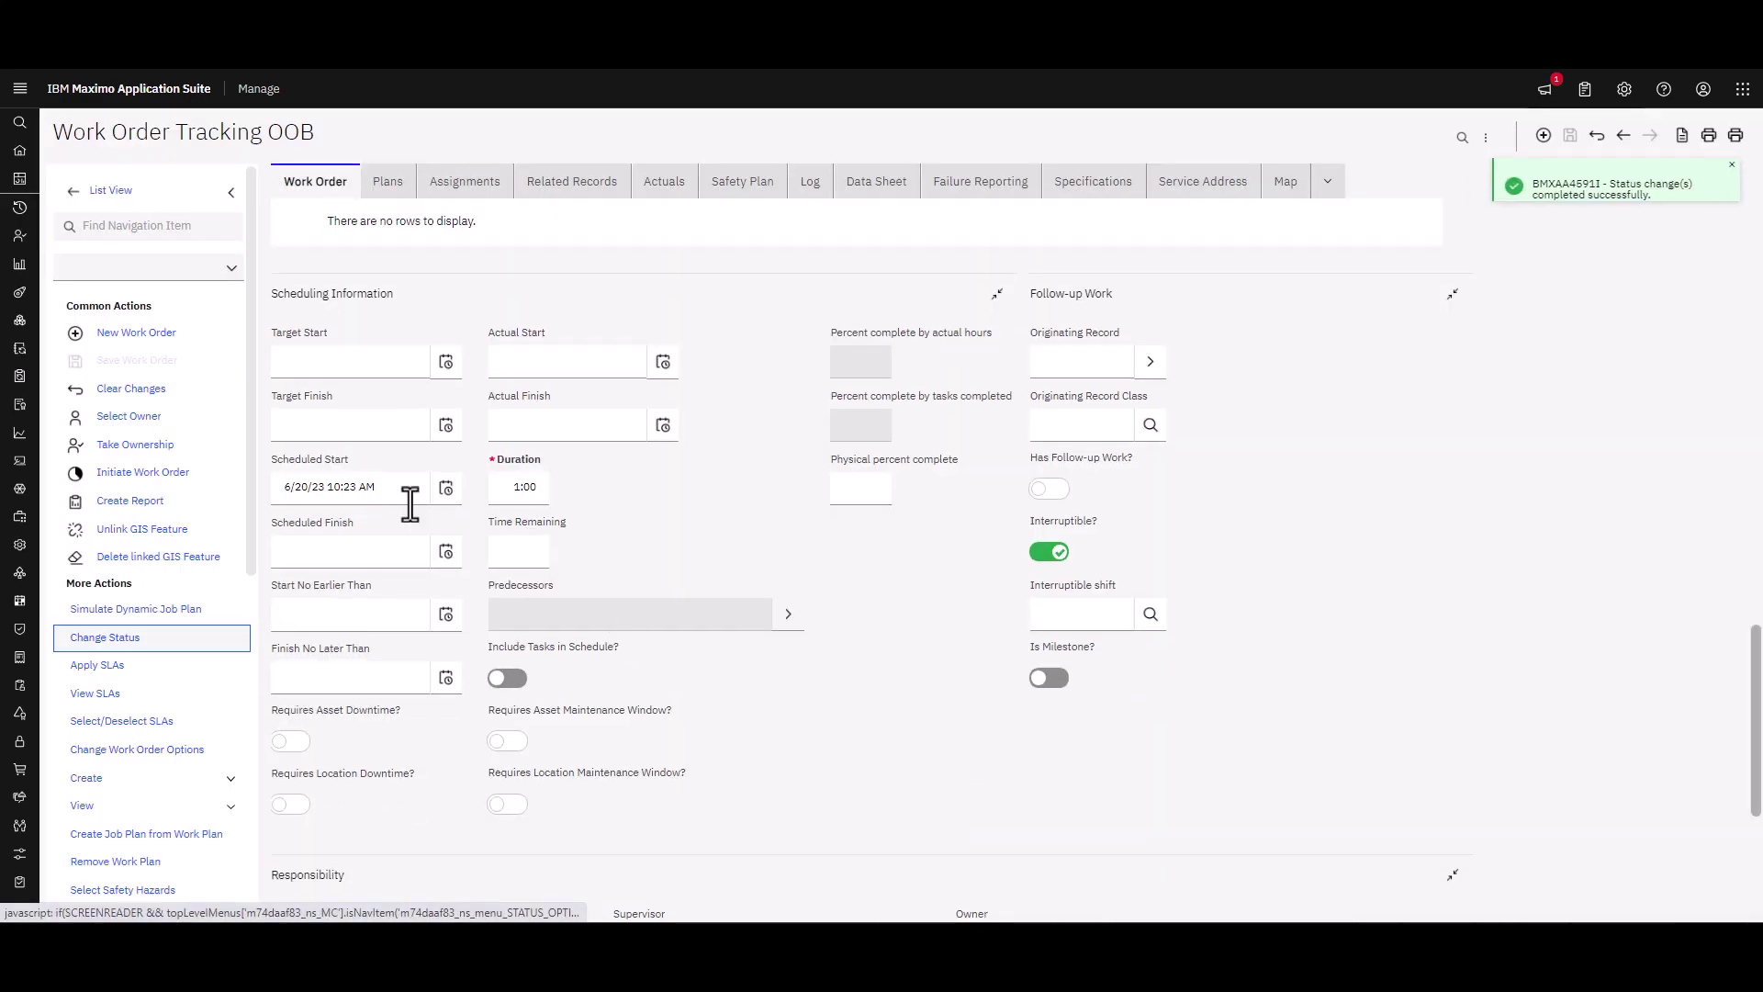
click(133, 418)
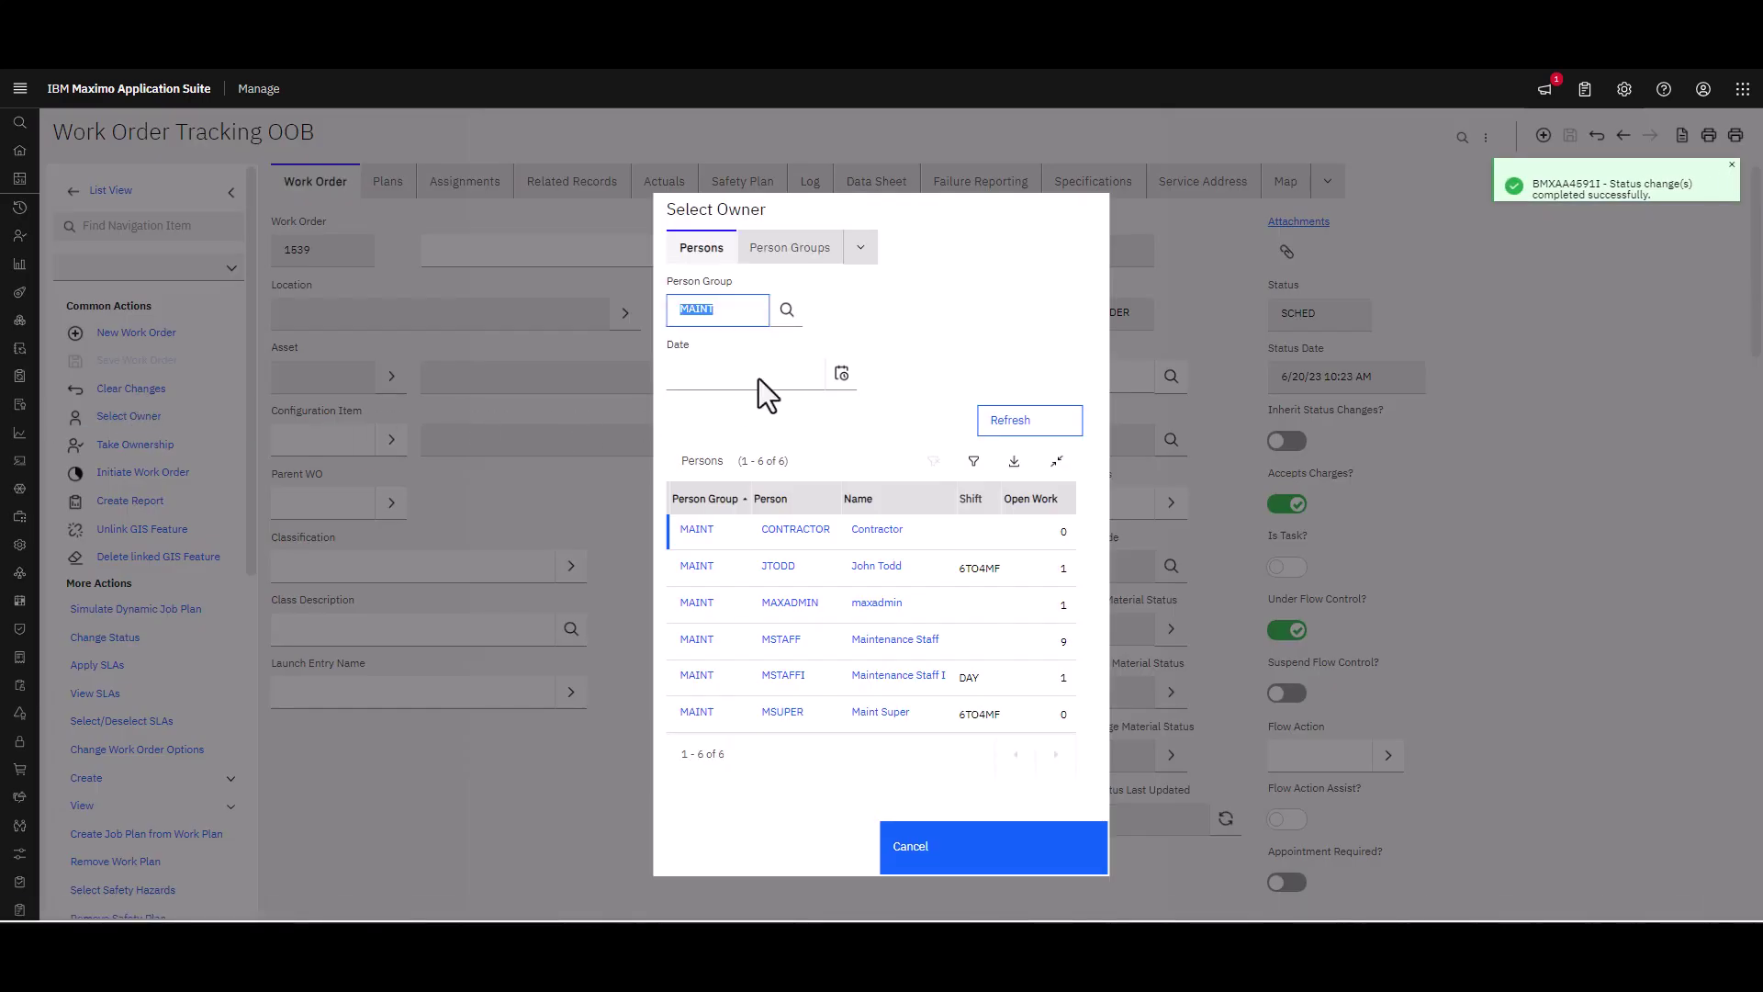
click(696, 640)
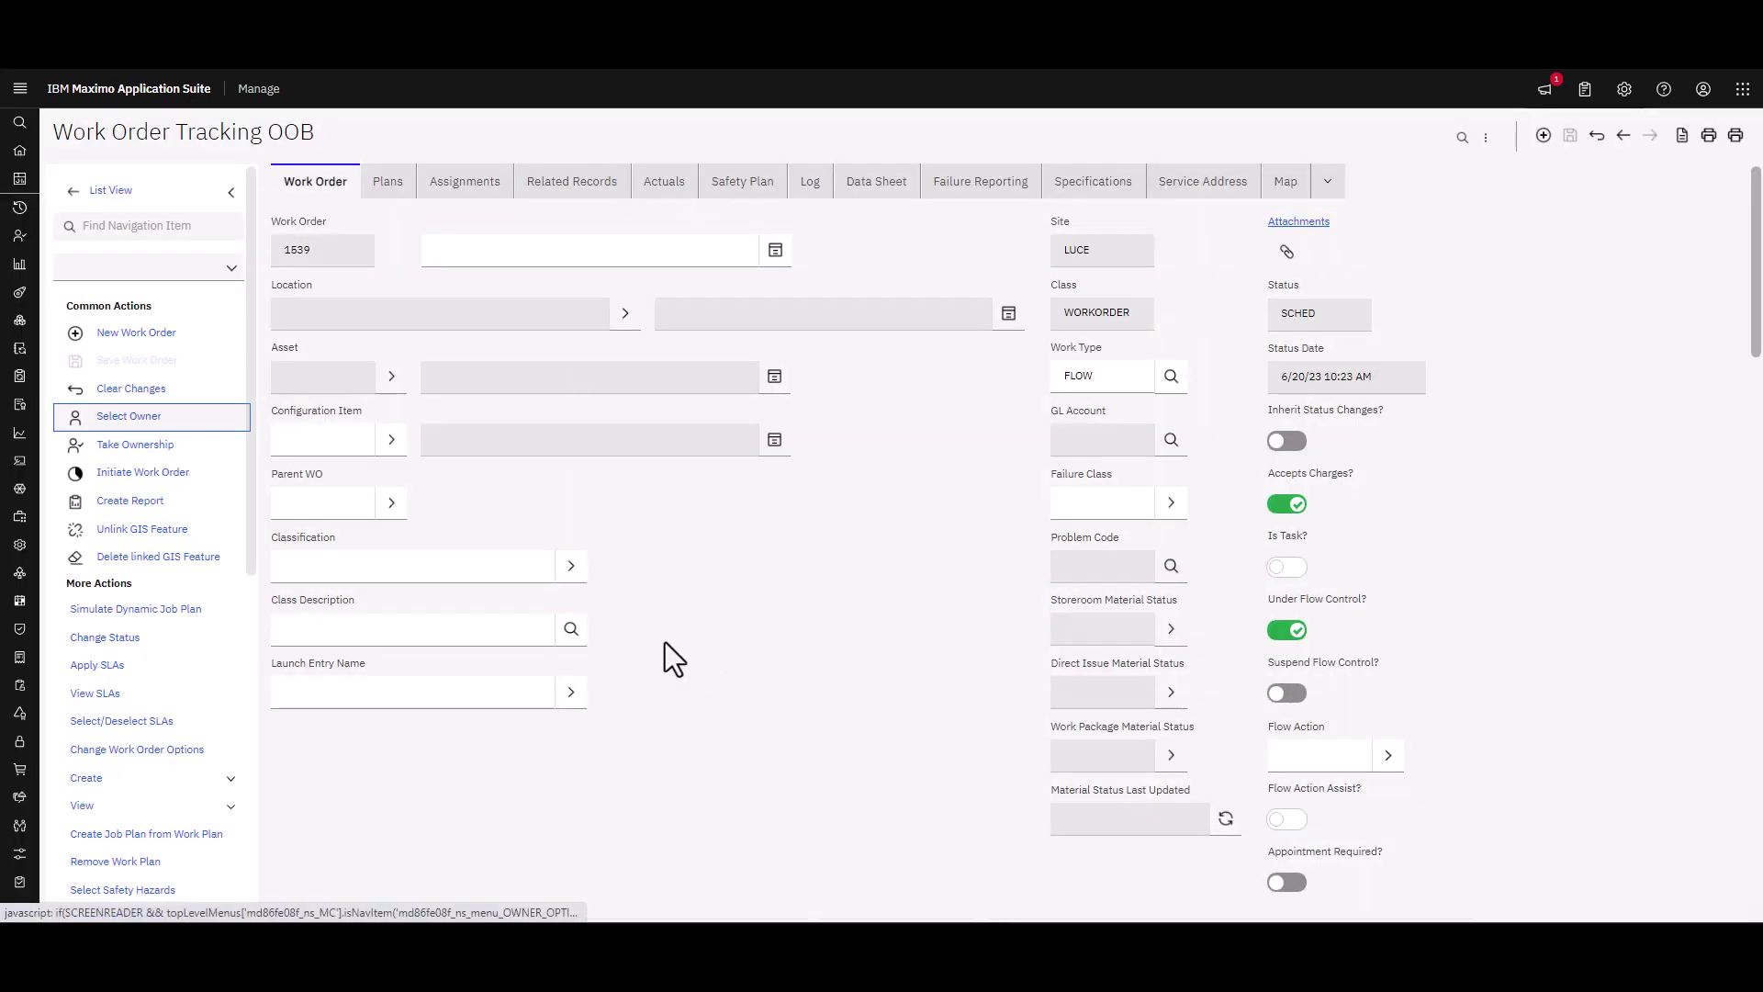
Step: Change the work order status to In progress
click(112, 640)
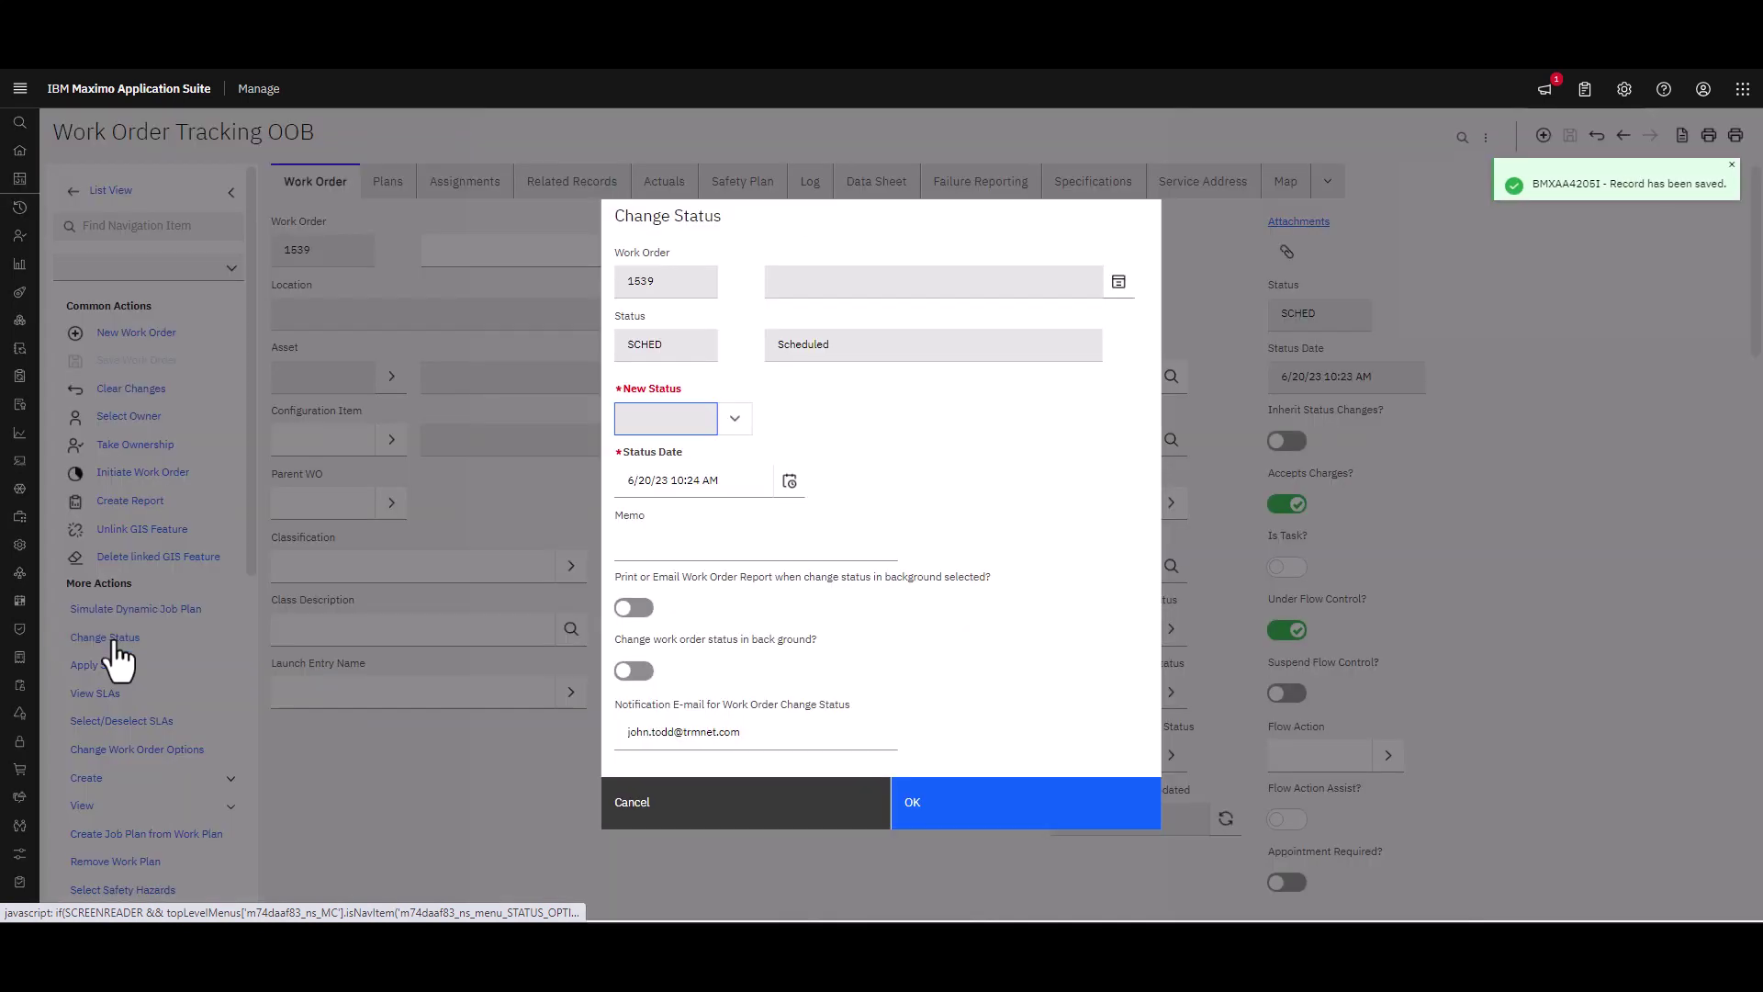
click(735, 418)
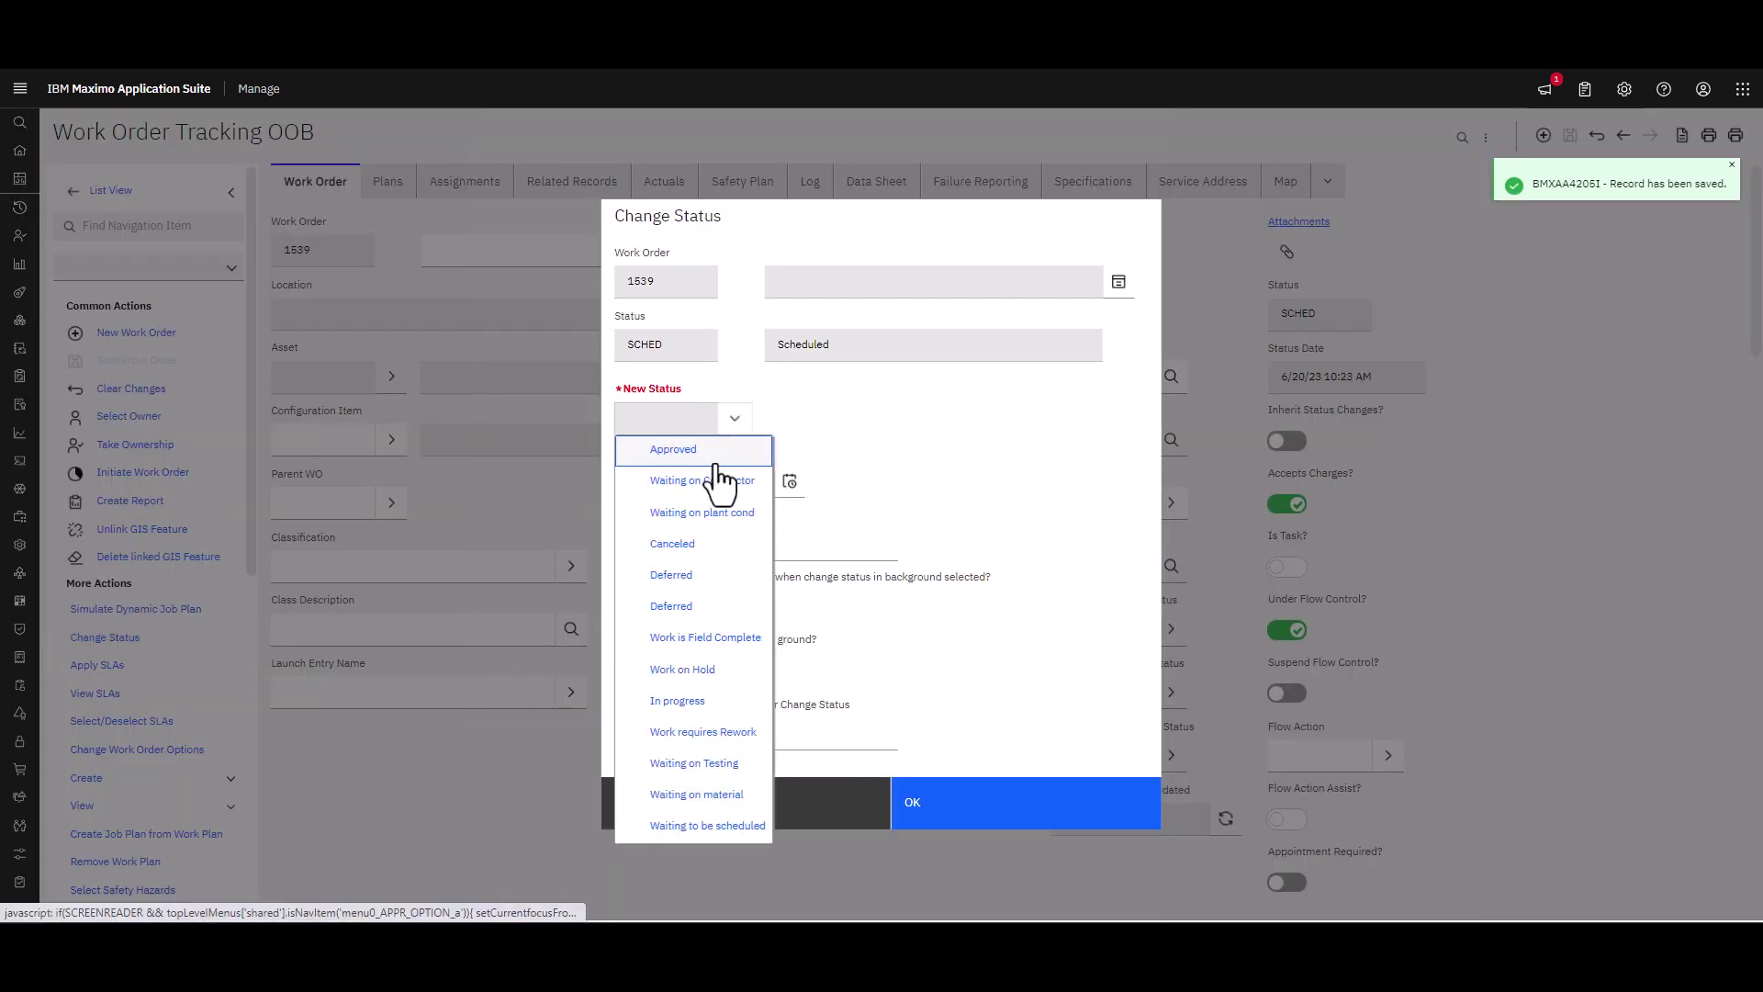
click(691, 702)
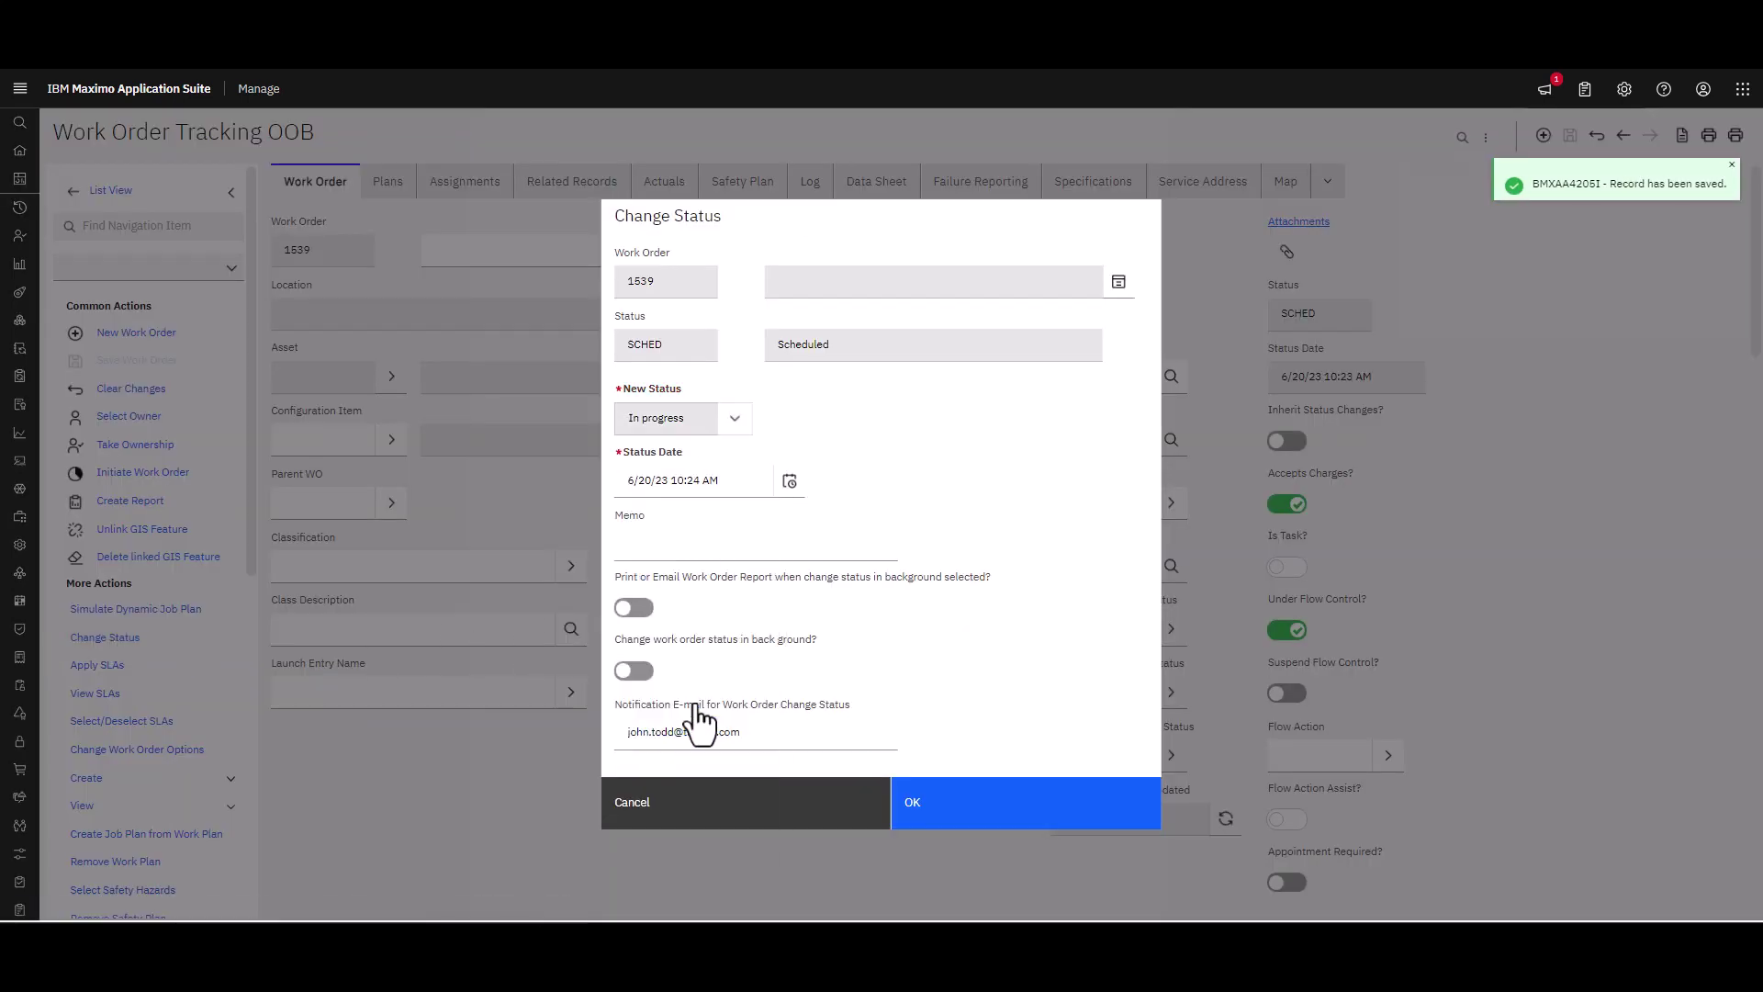
click(960, 808)
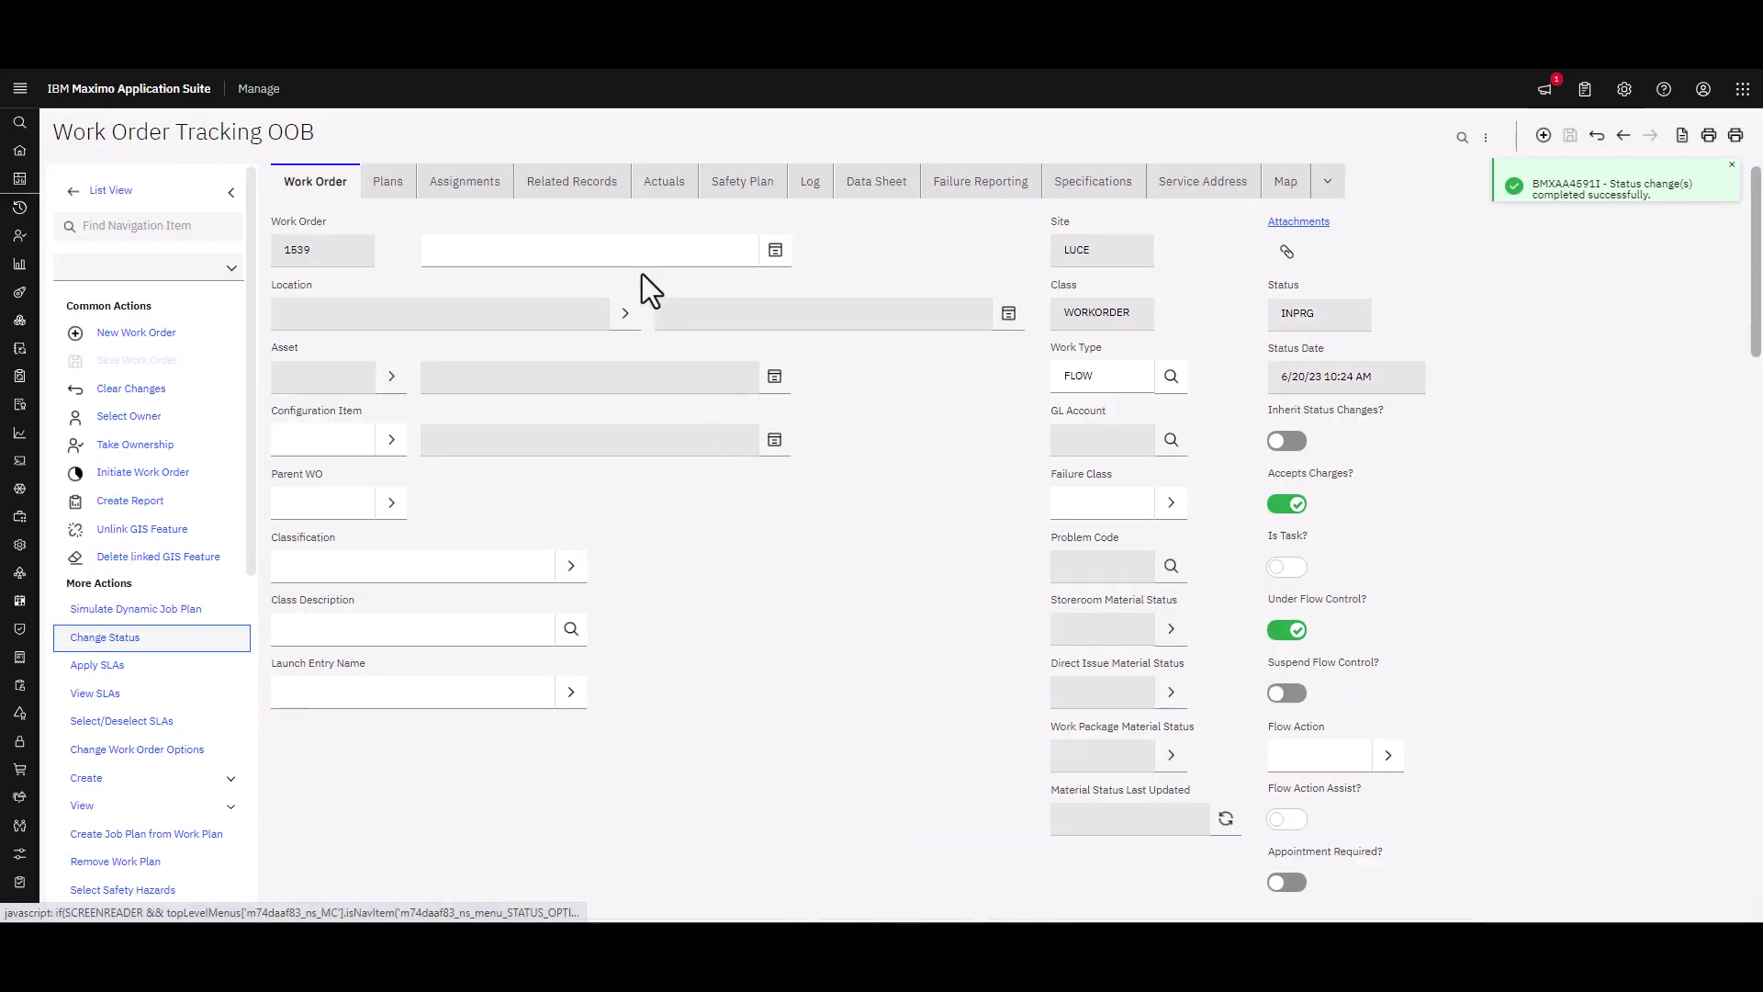
Step: On the Actuals tab, review task 20's available new statuses, then cancel without changing it
click(658, 197)
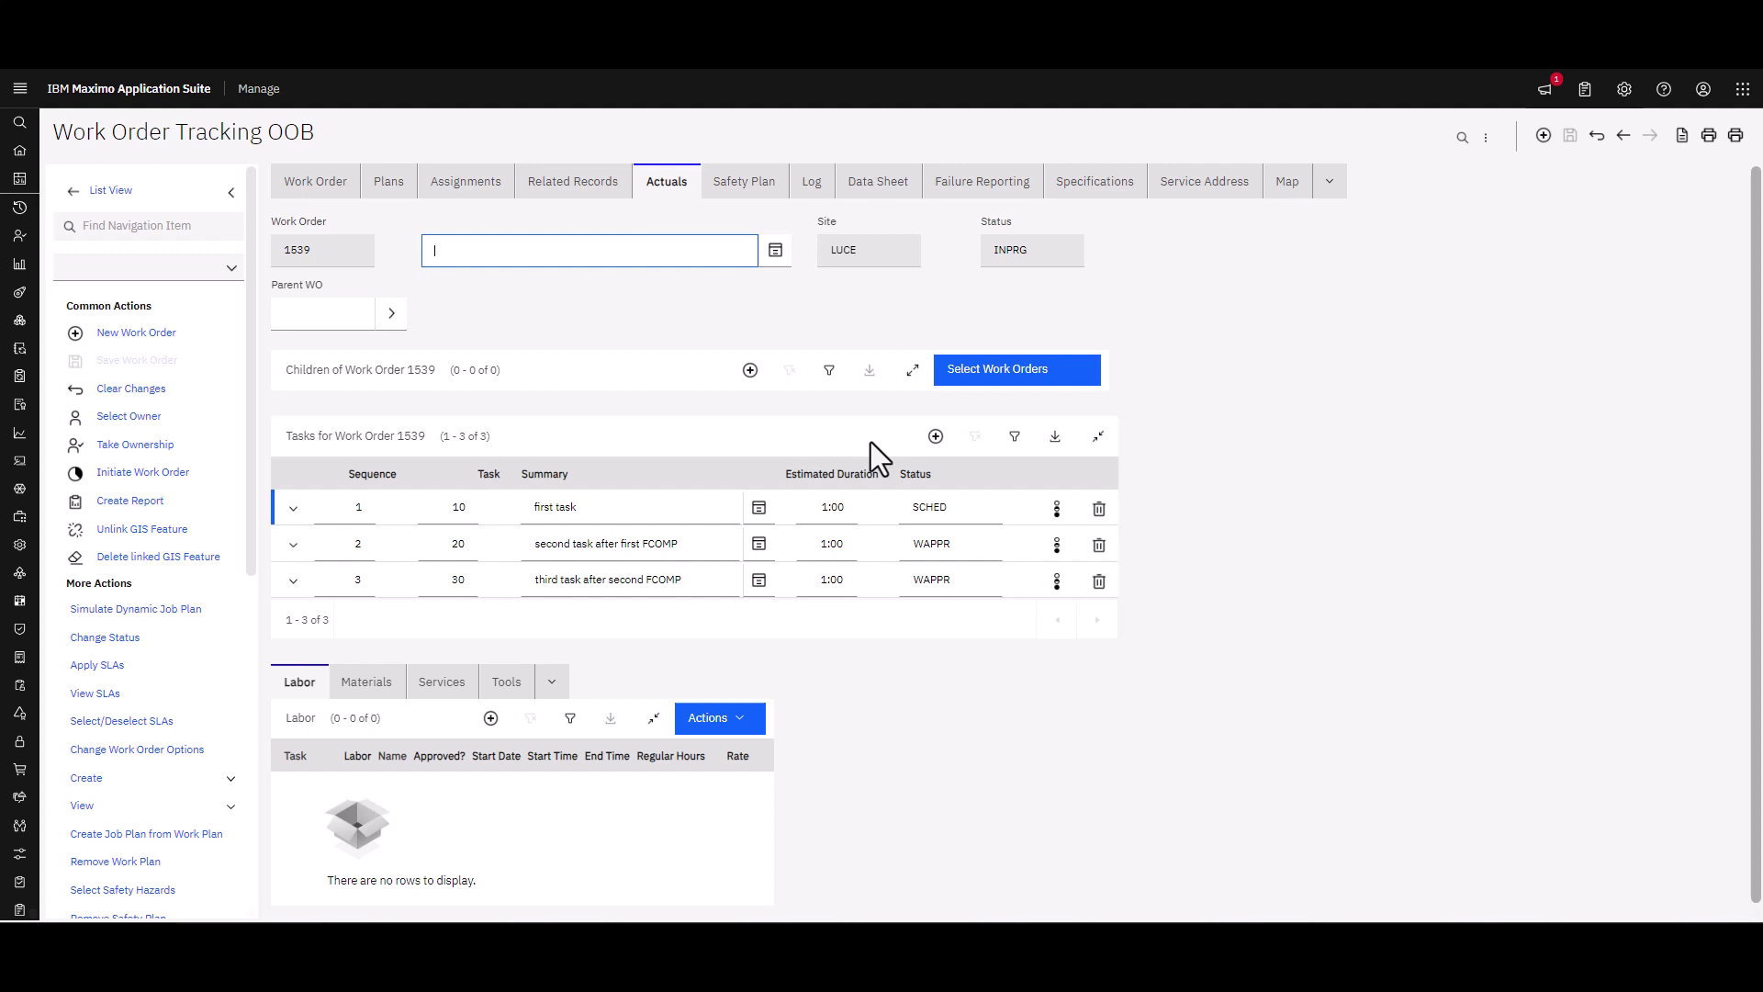
click(401, 535)
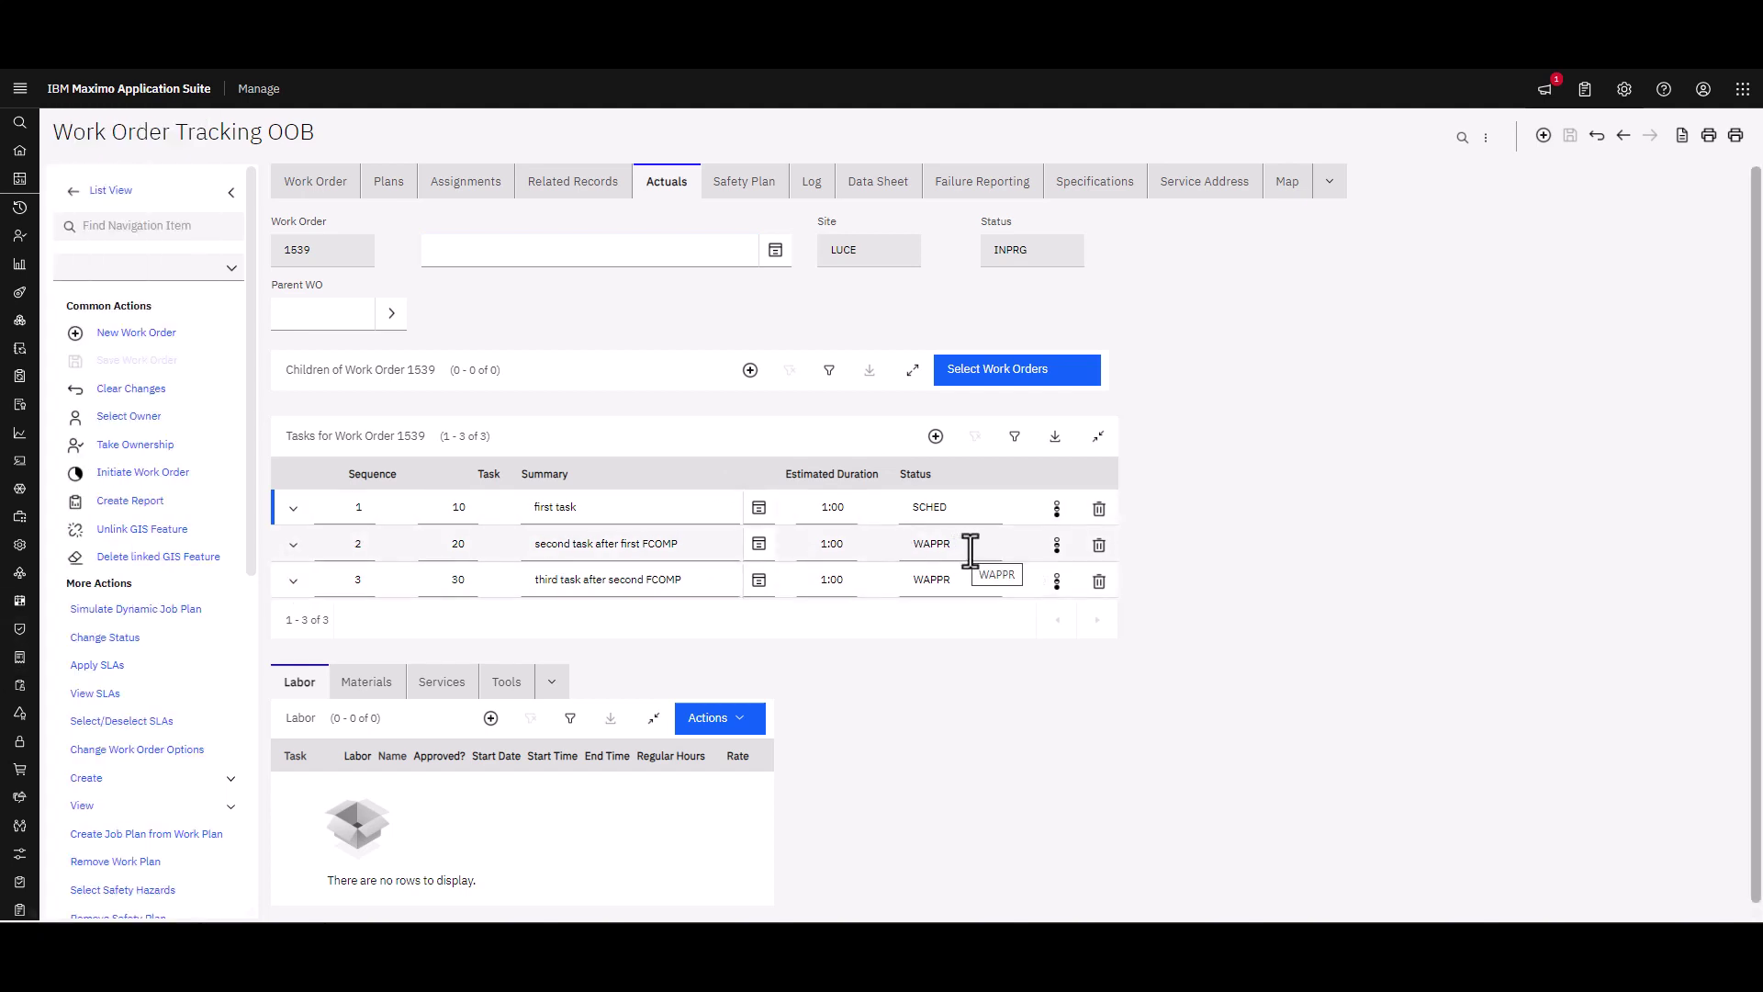
click(1056, 546)
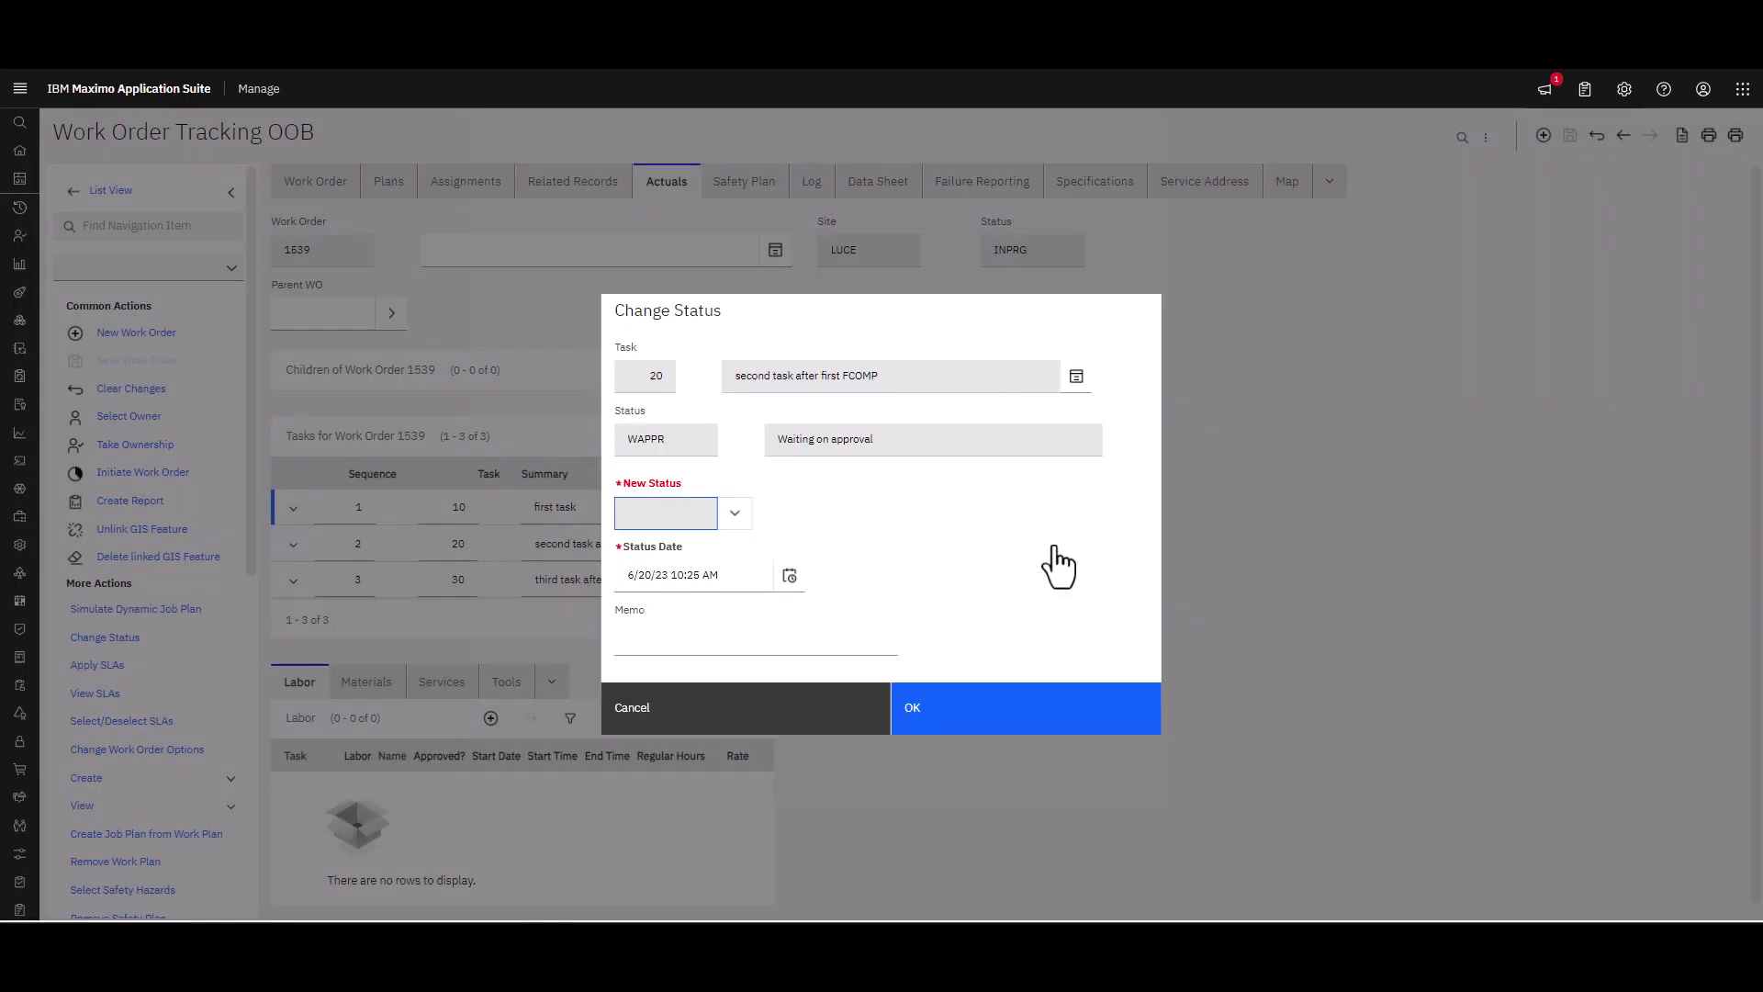
click(733, 515)
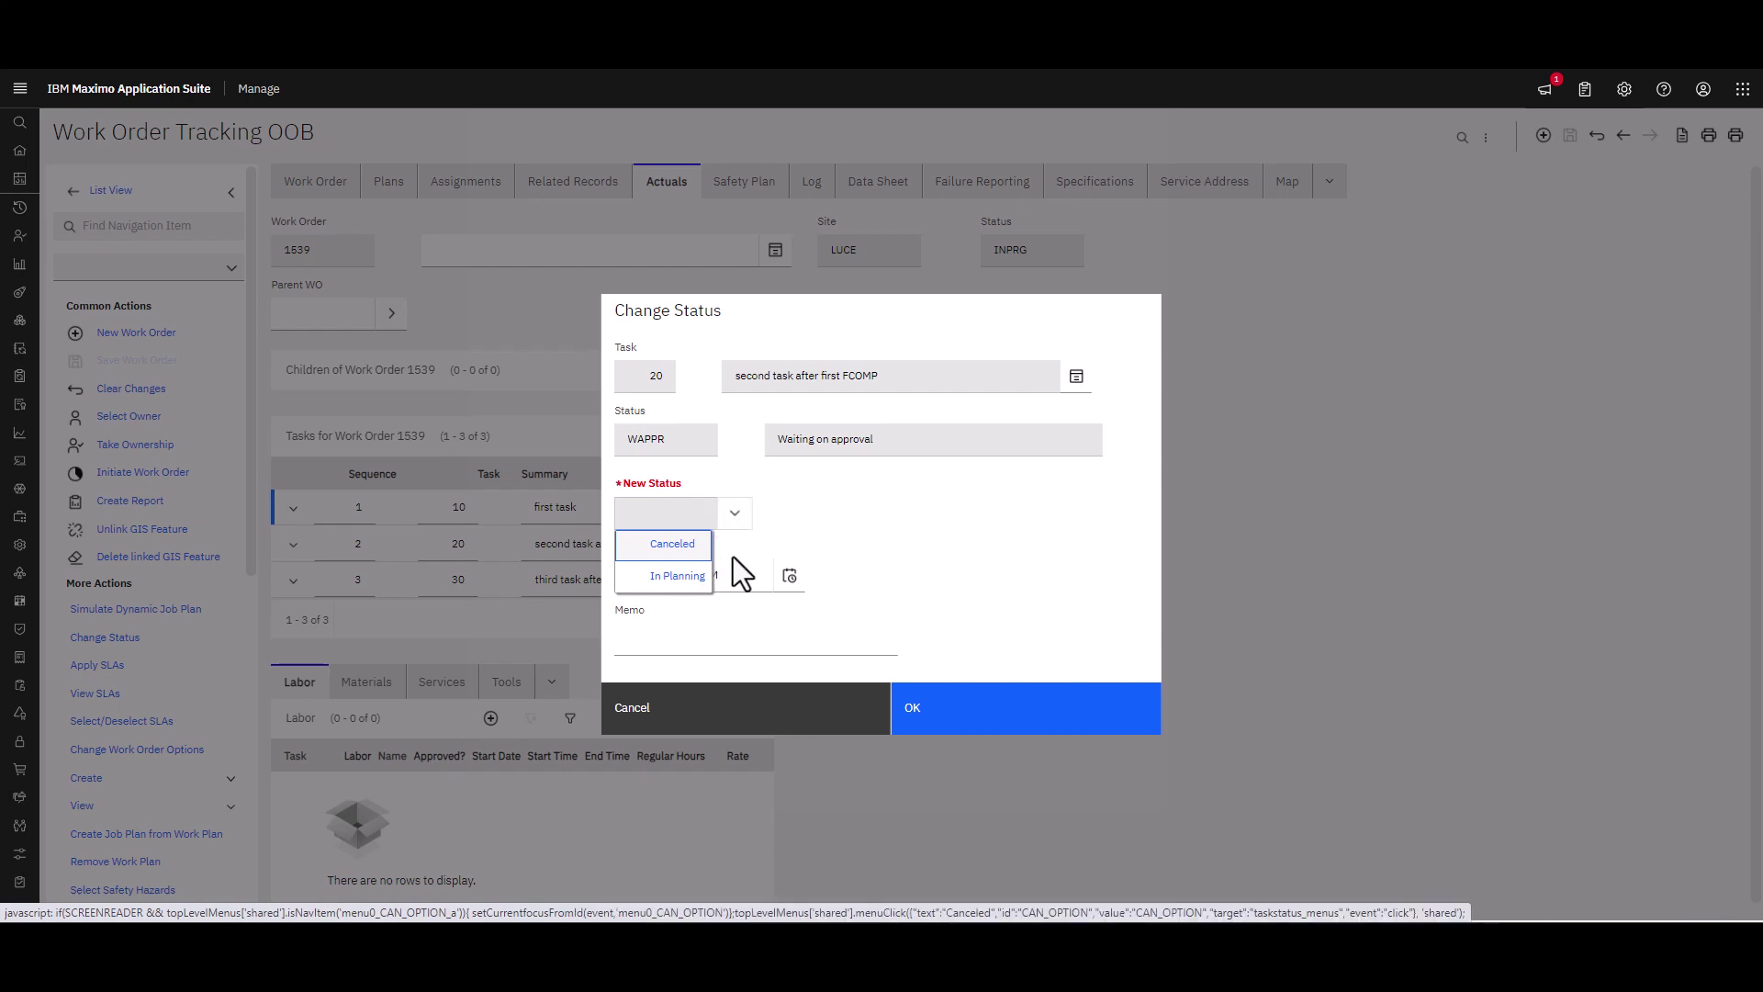
click(739, 719)
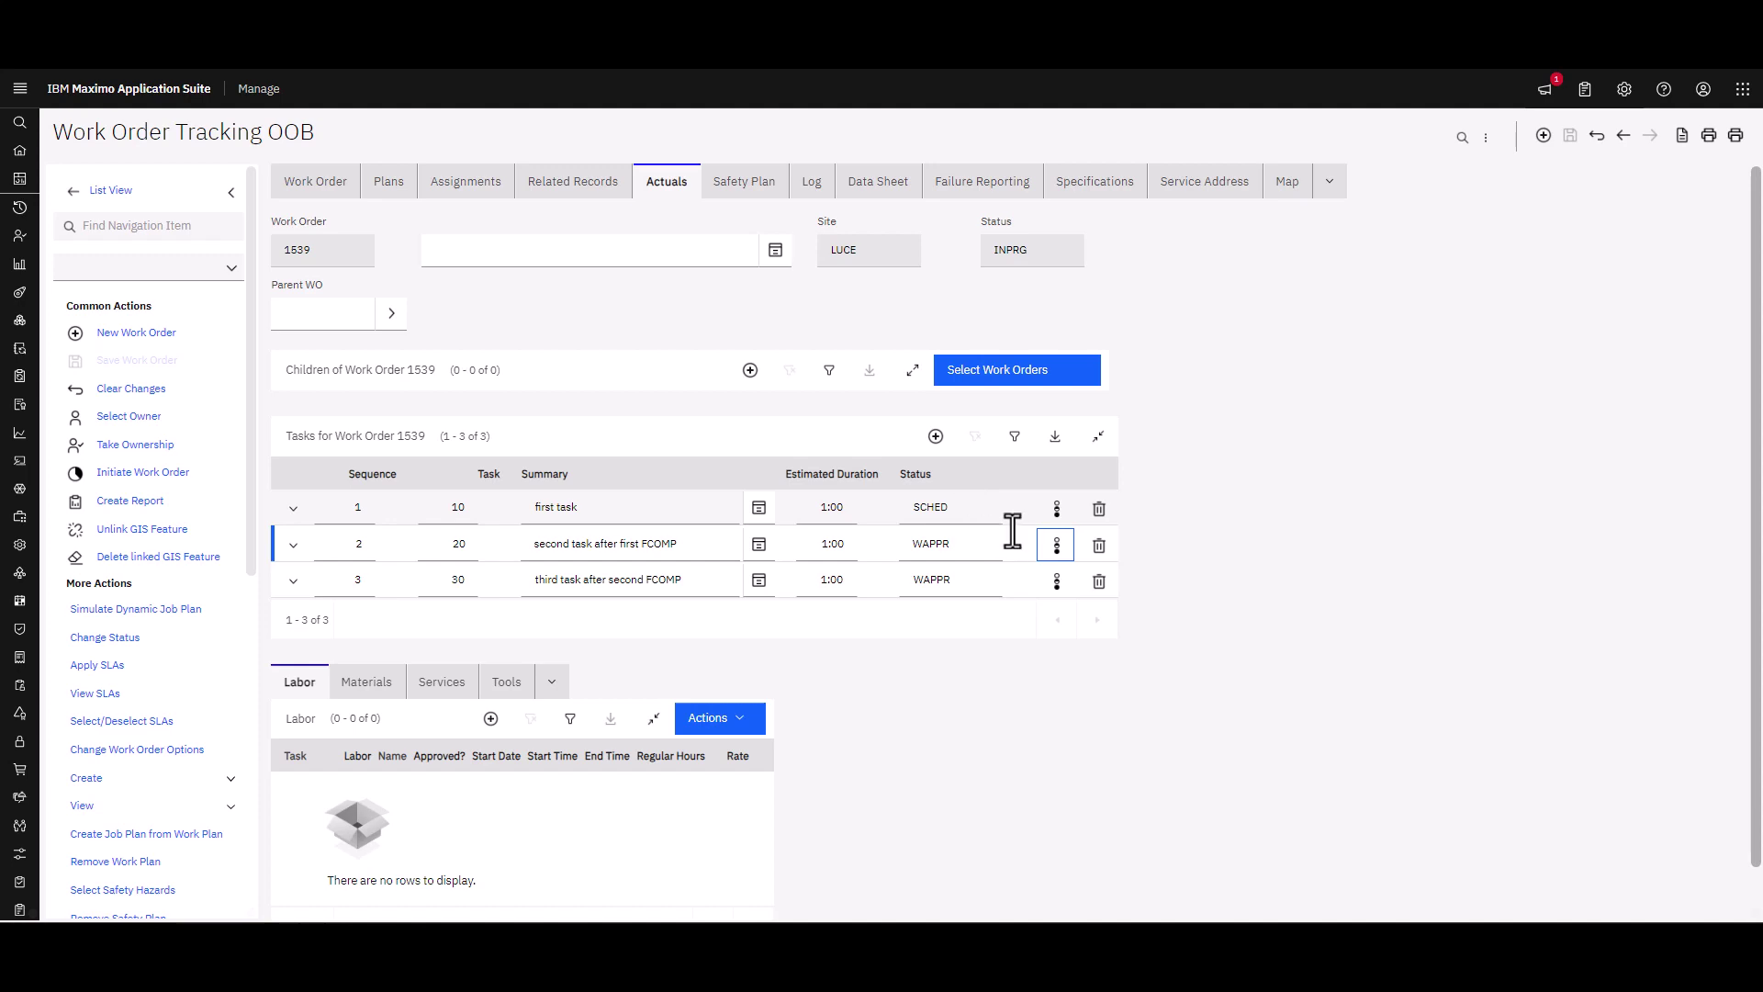
Step: Set task 10's status to Work is Field Complete
click(1057, 516)
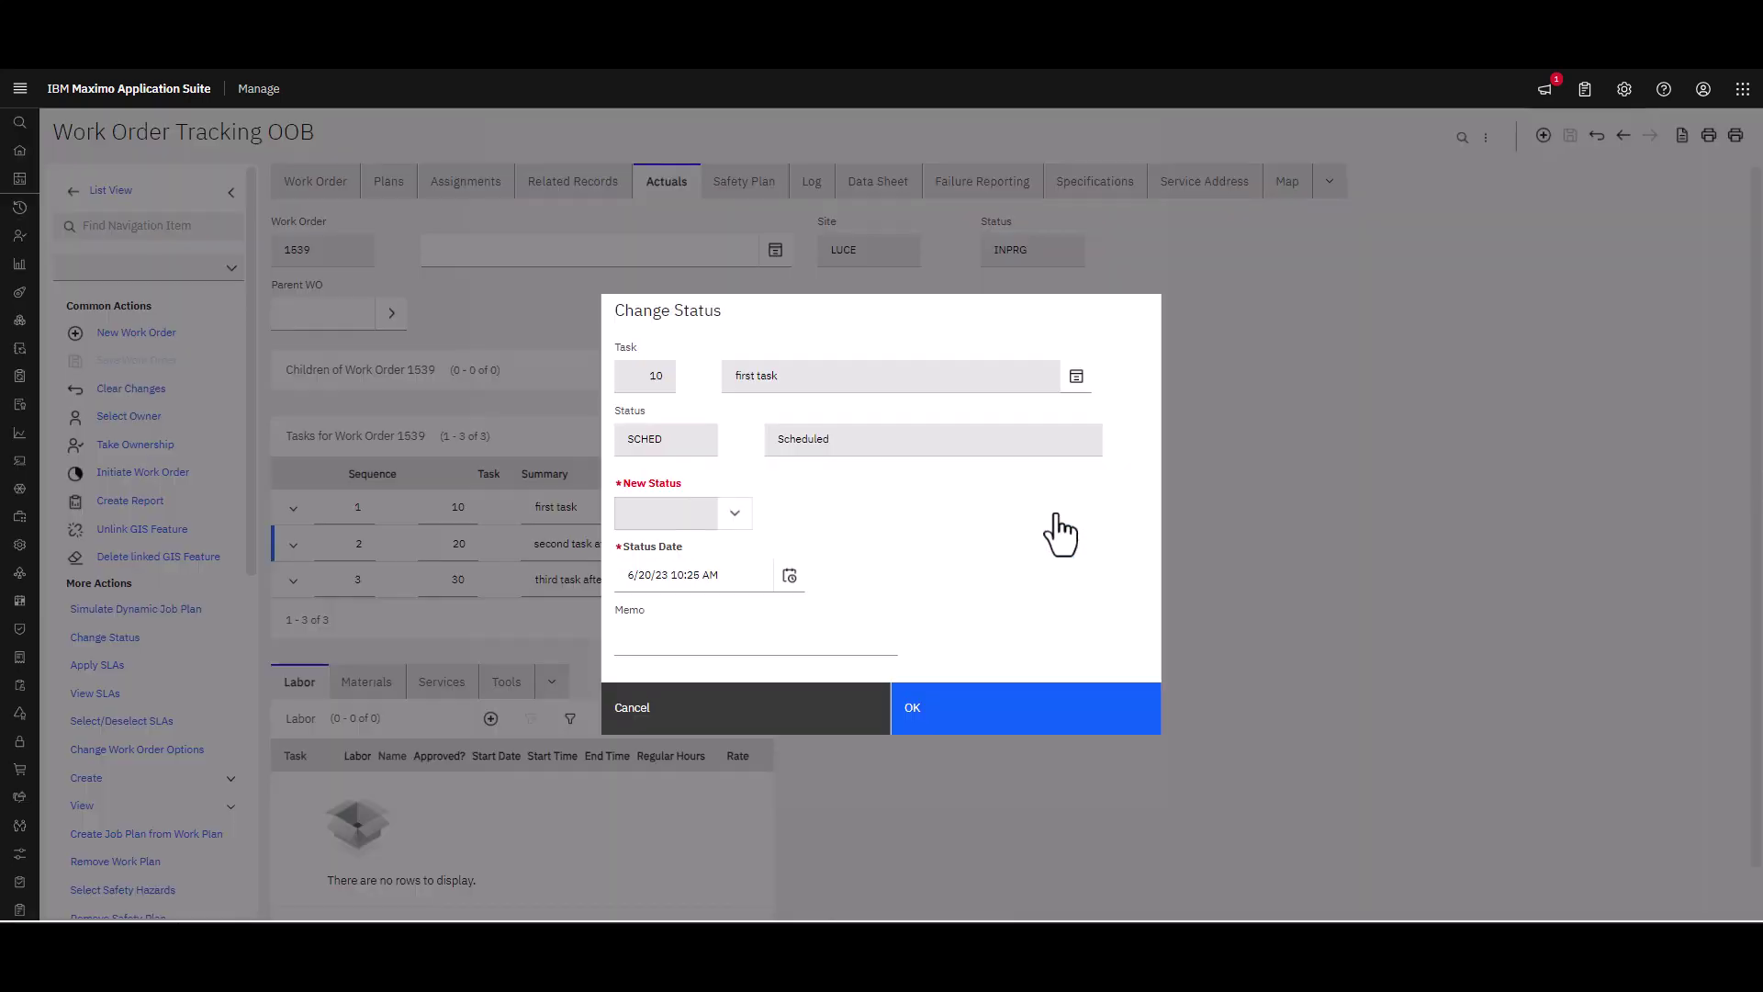
click(734, 512)
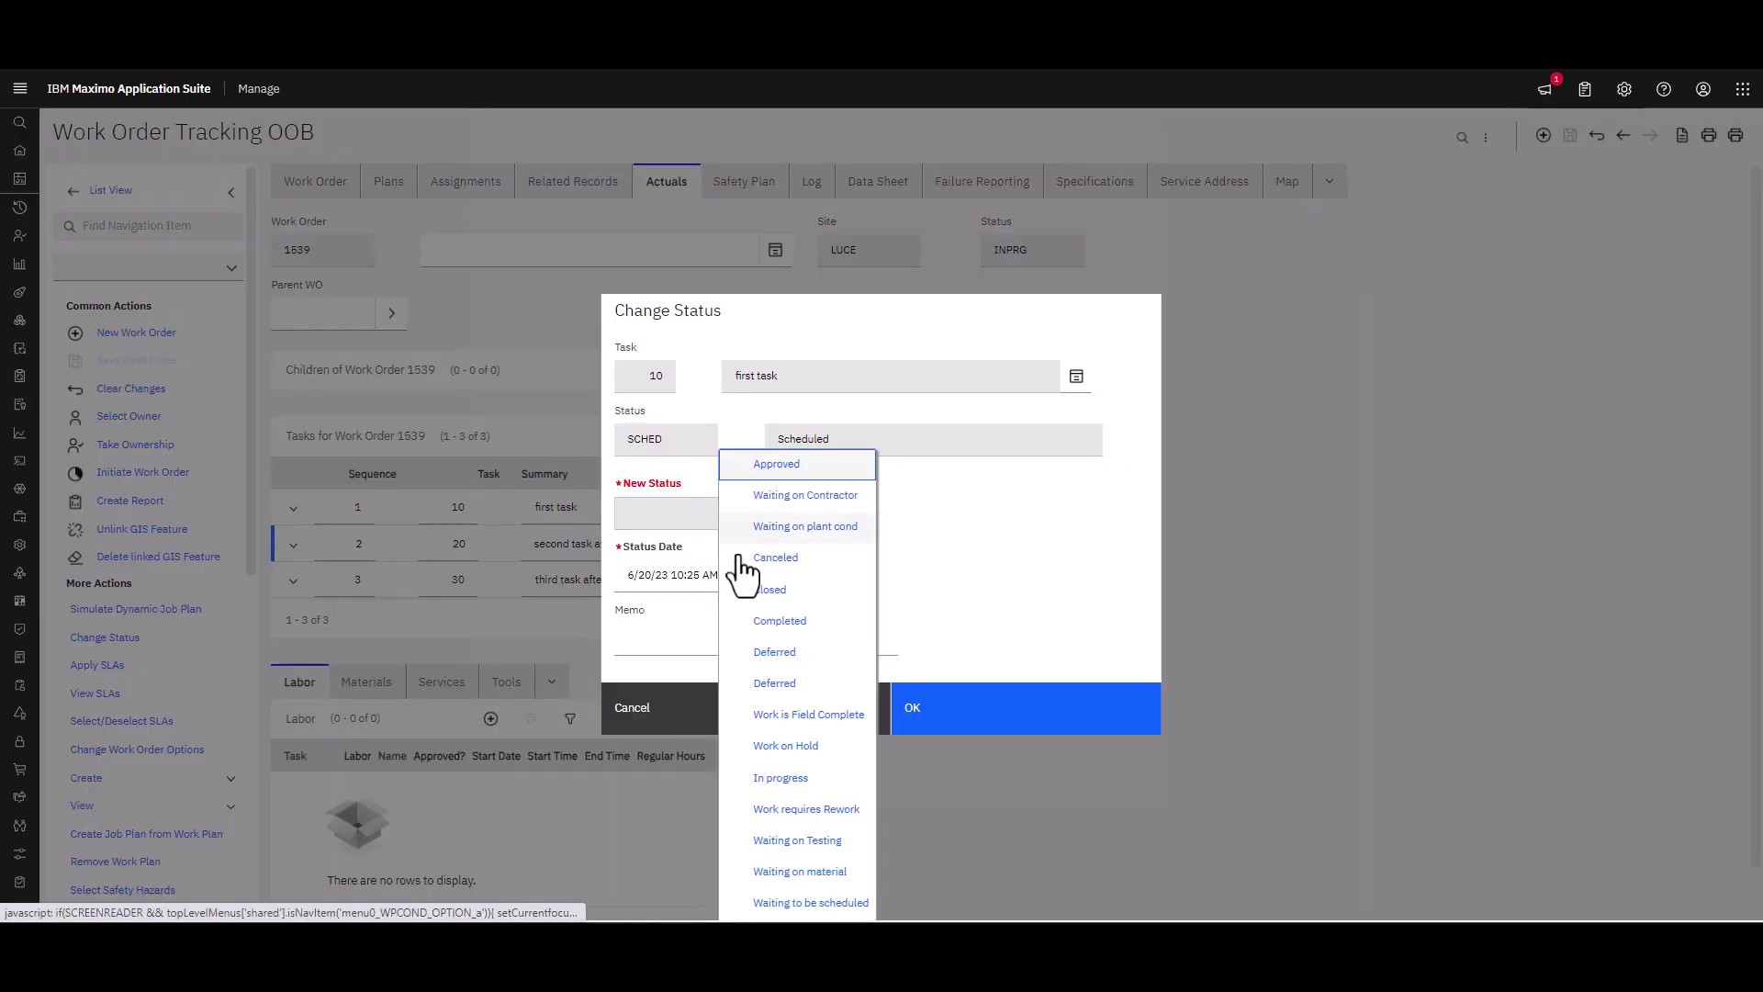
click(804, 725)
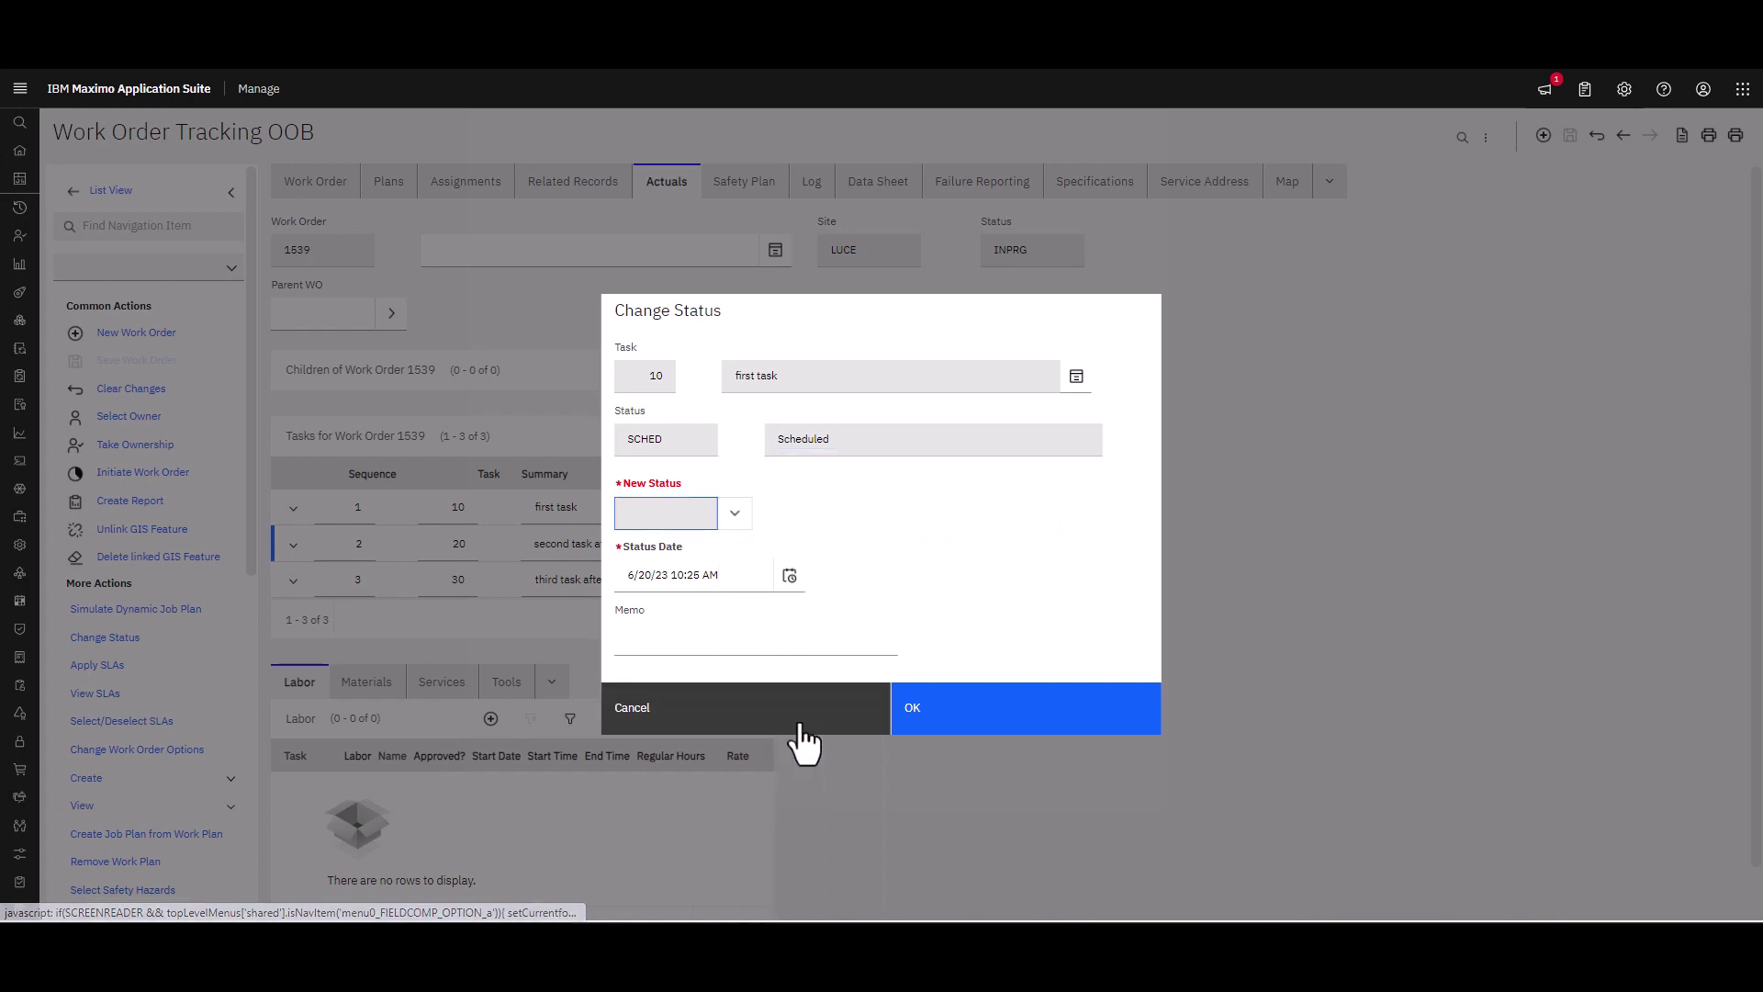
click(955, 723)
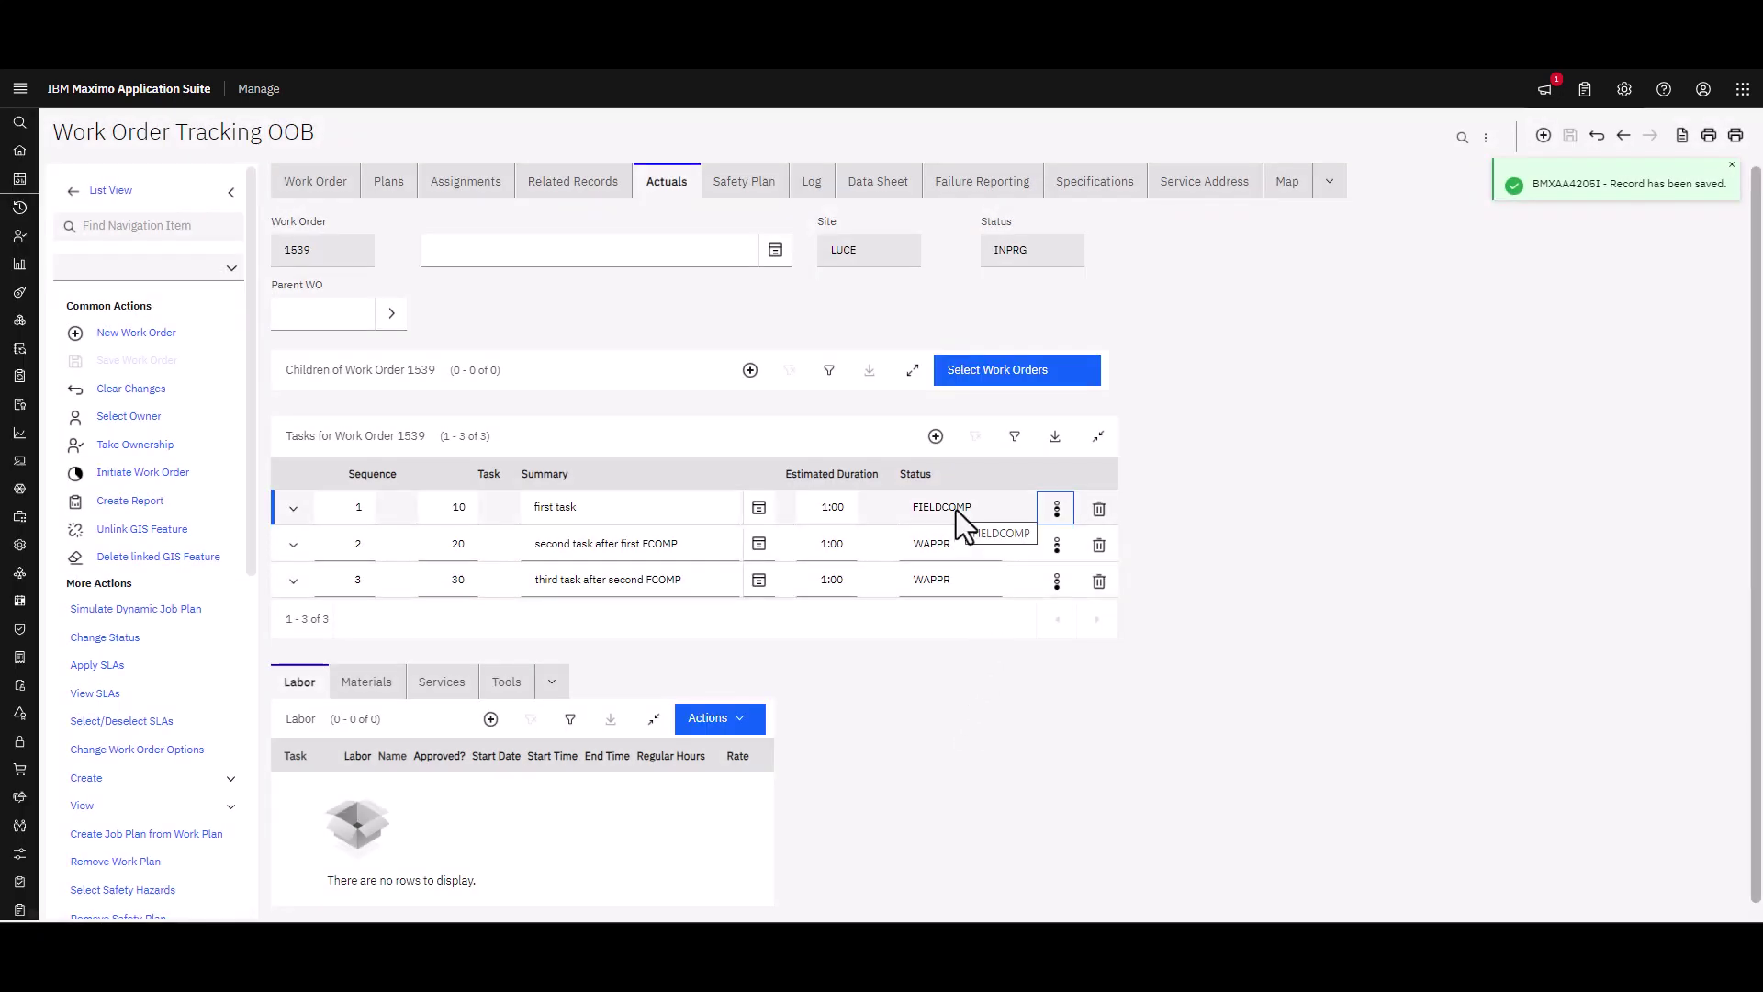
Step: Change task 10's status to Completed
click(1057, 511)
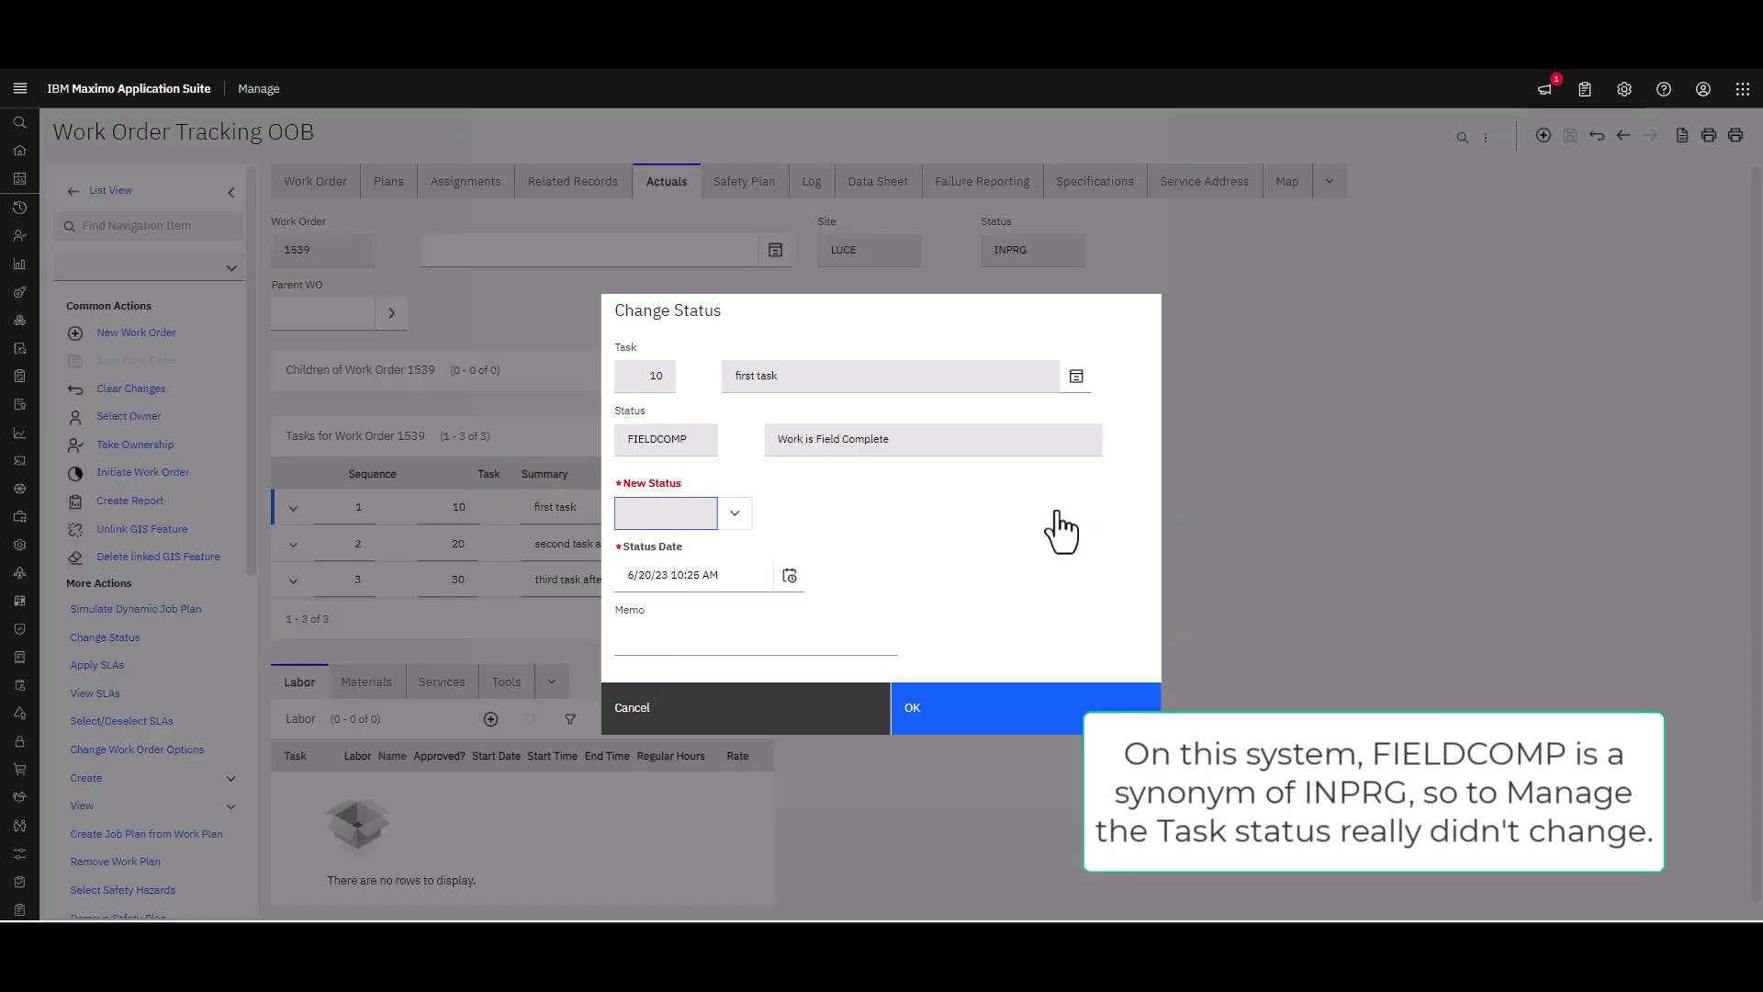
click(735, 513)
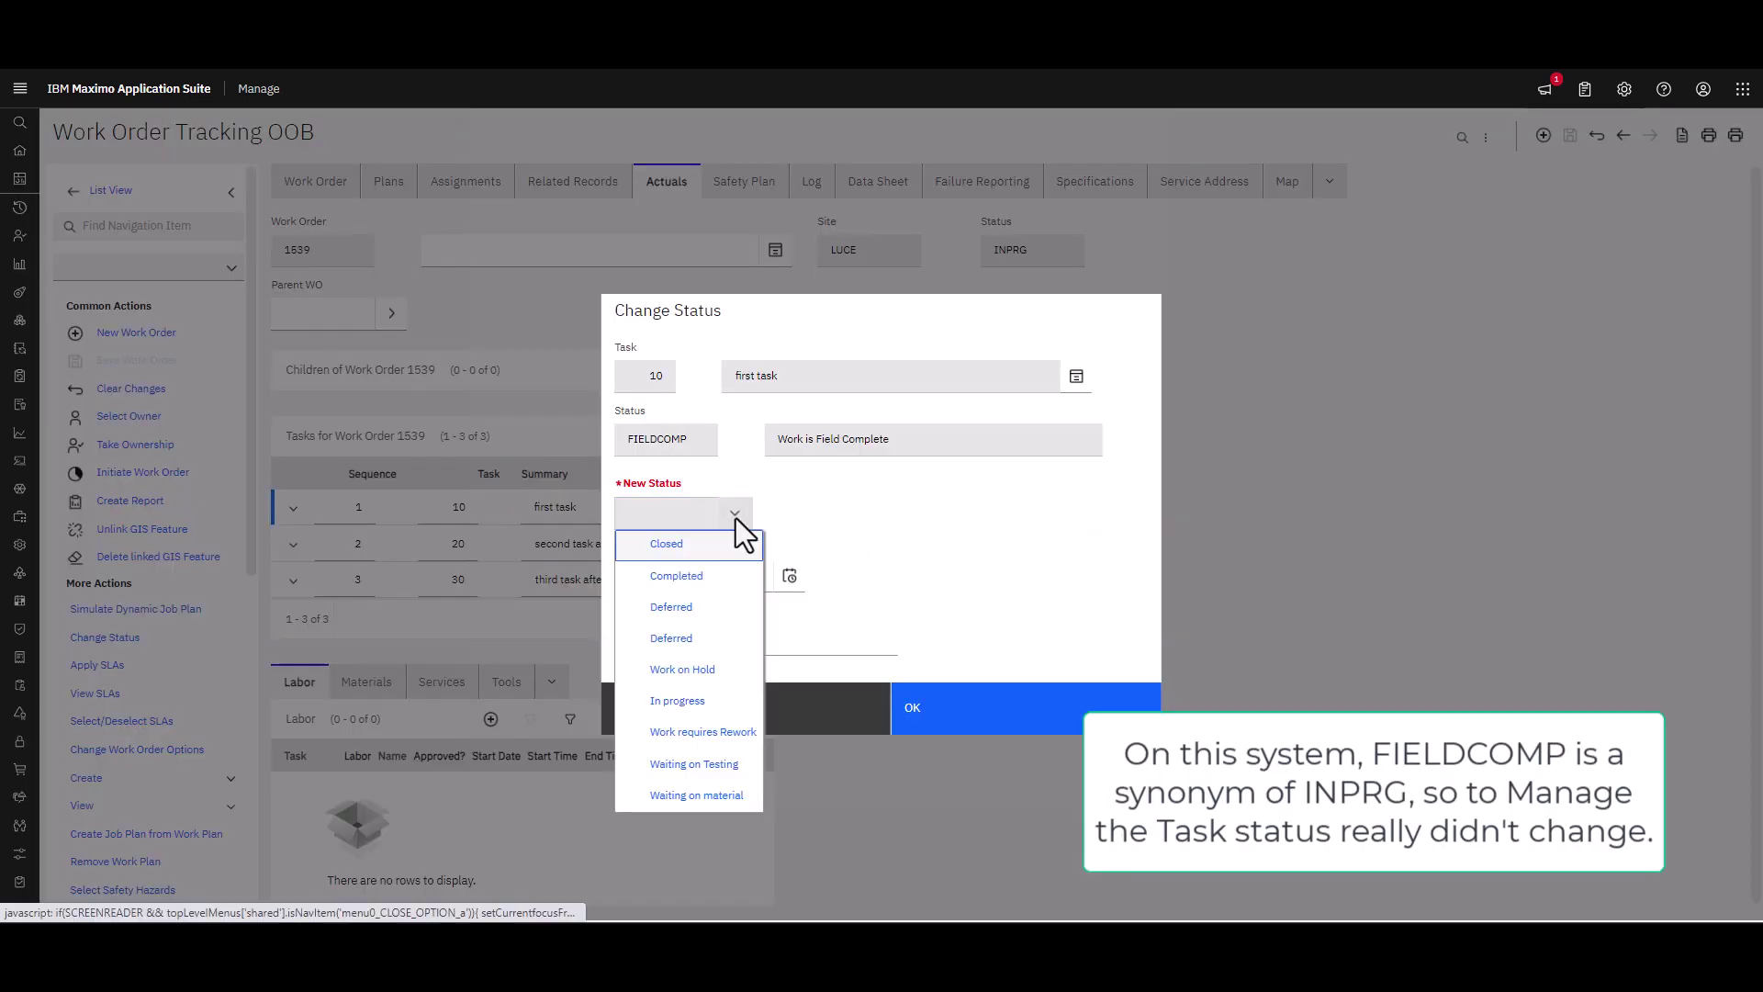
click(680, 578)
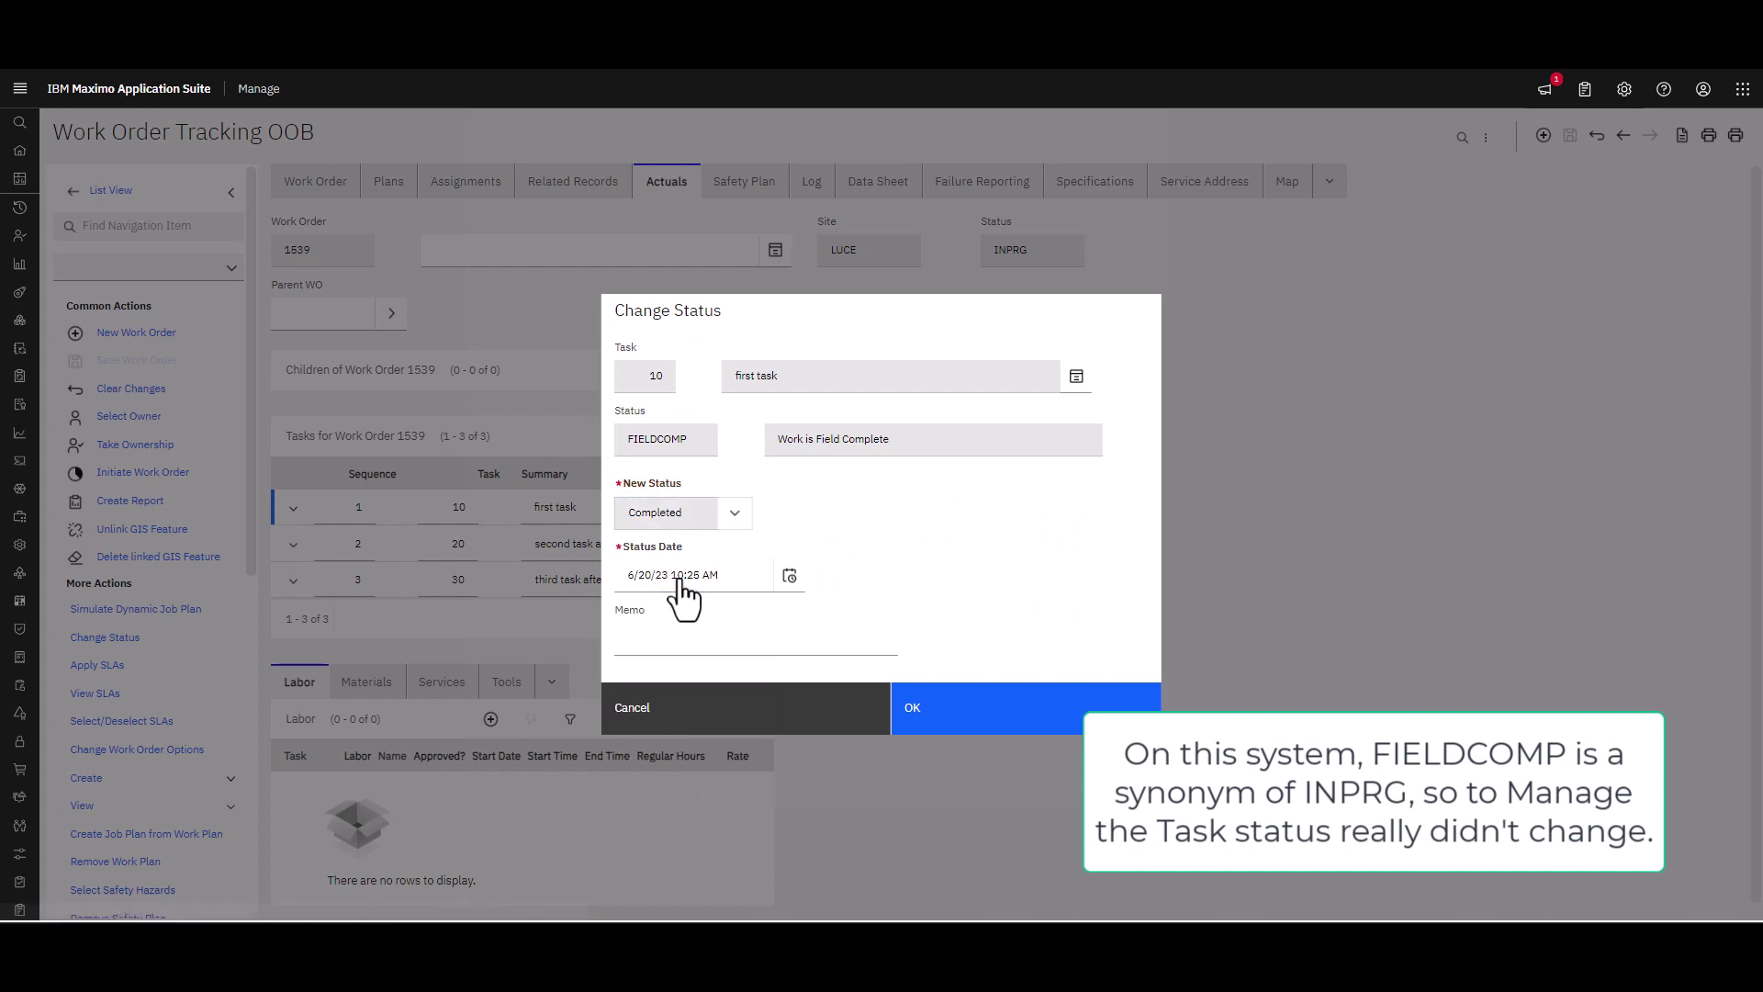
click(984, 732)
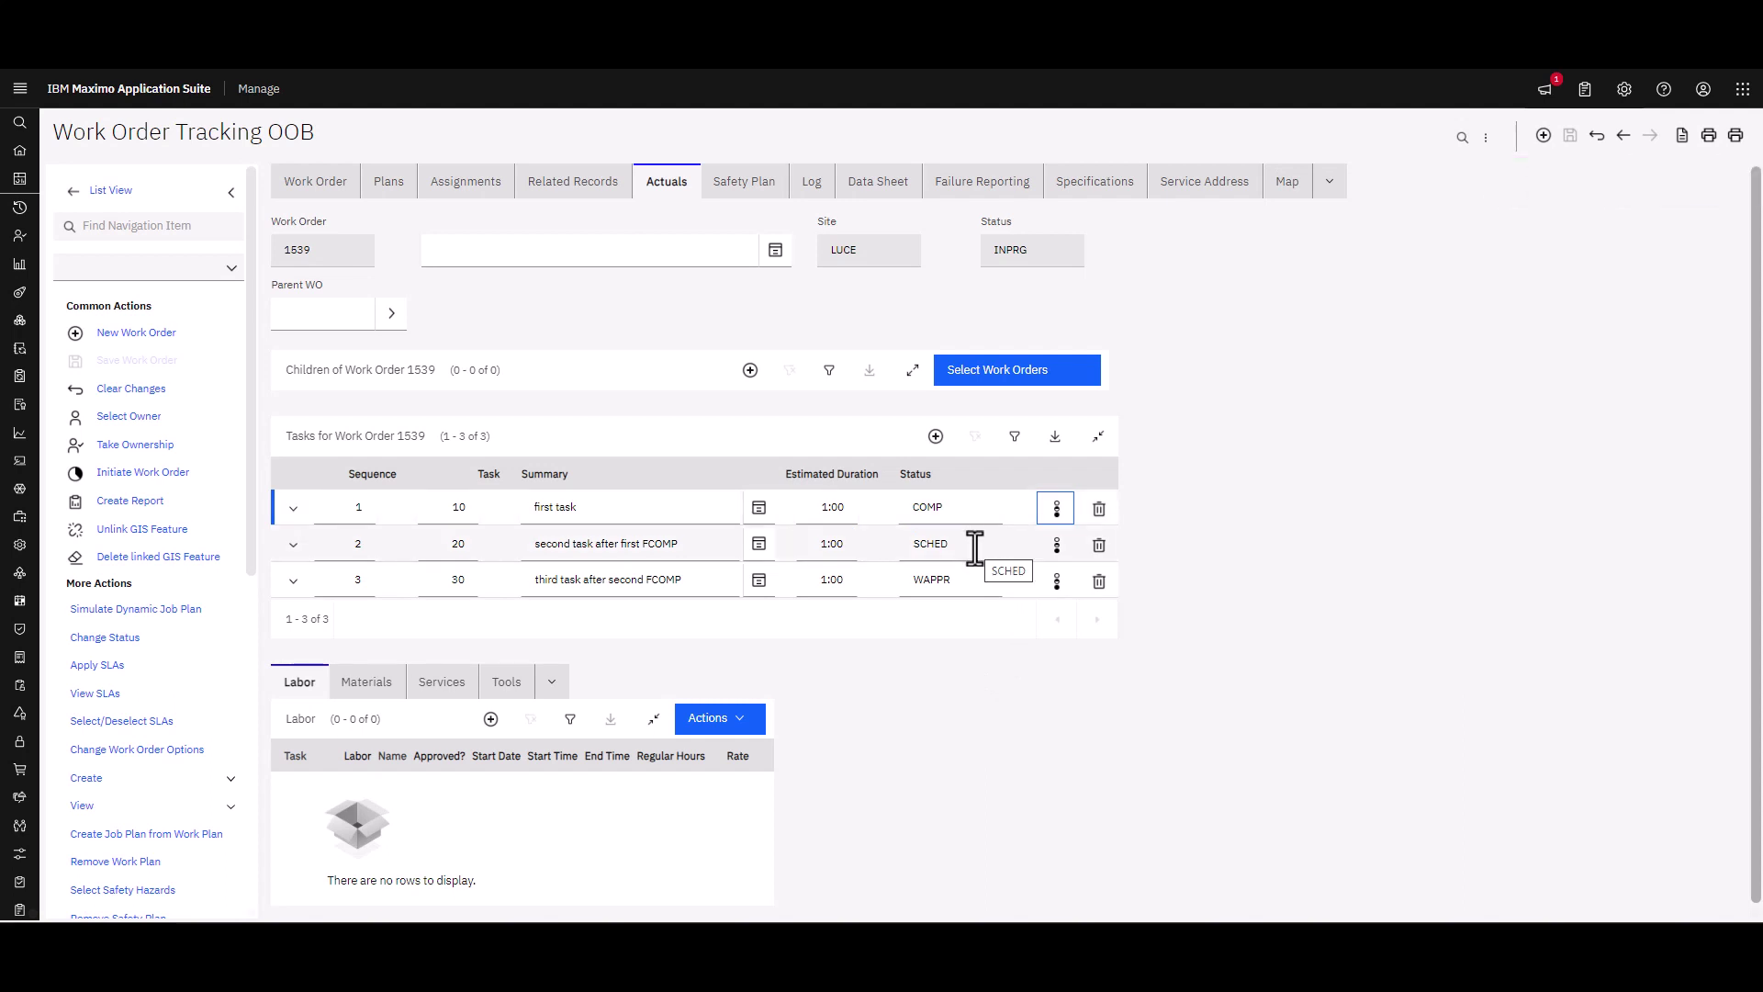
Step: Set task 20's status to In progress
click(1056, 544)
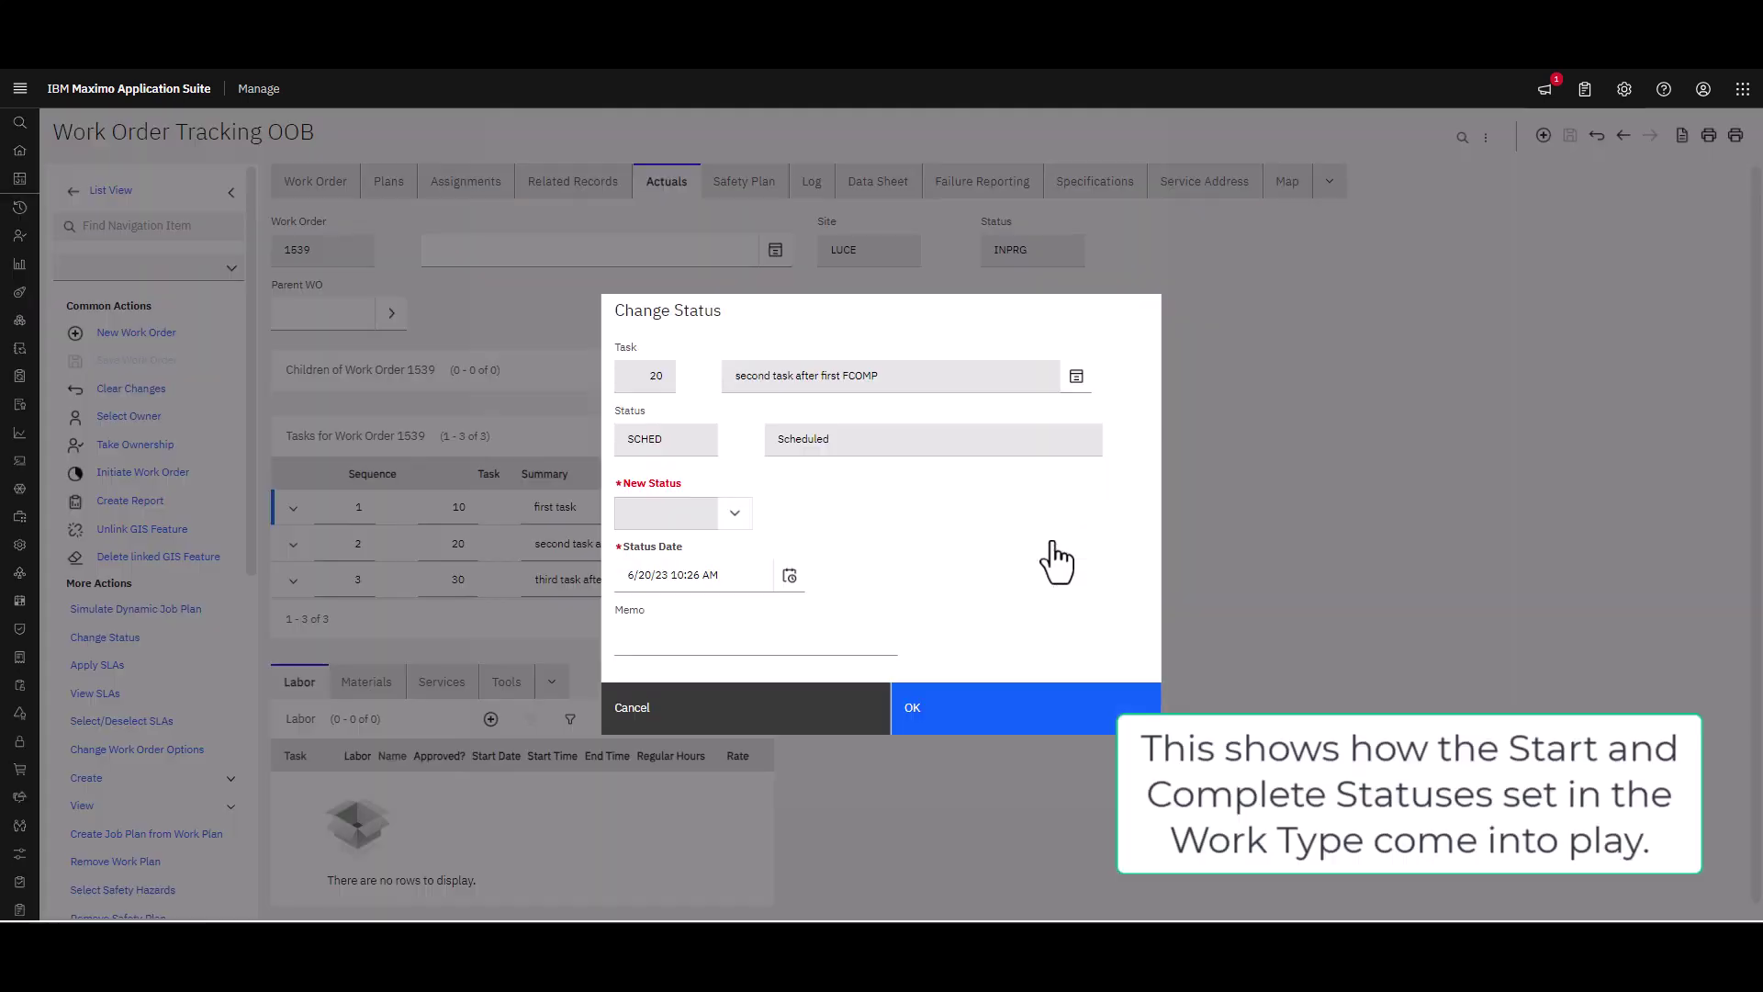
click(740, 519)
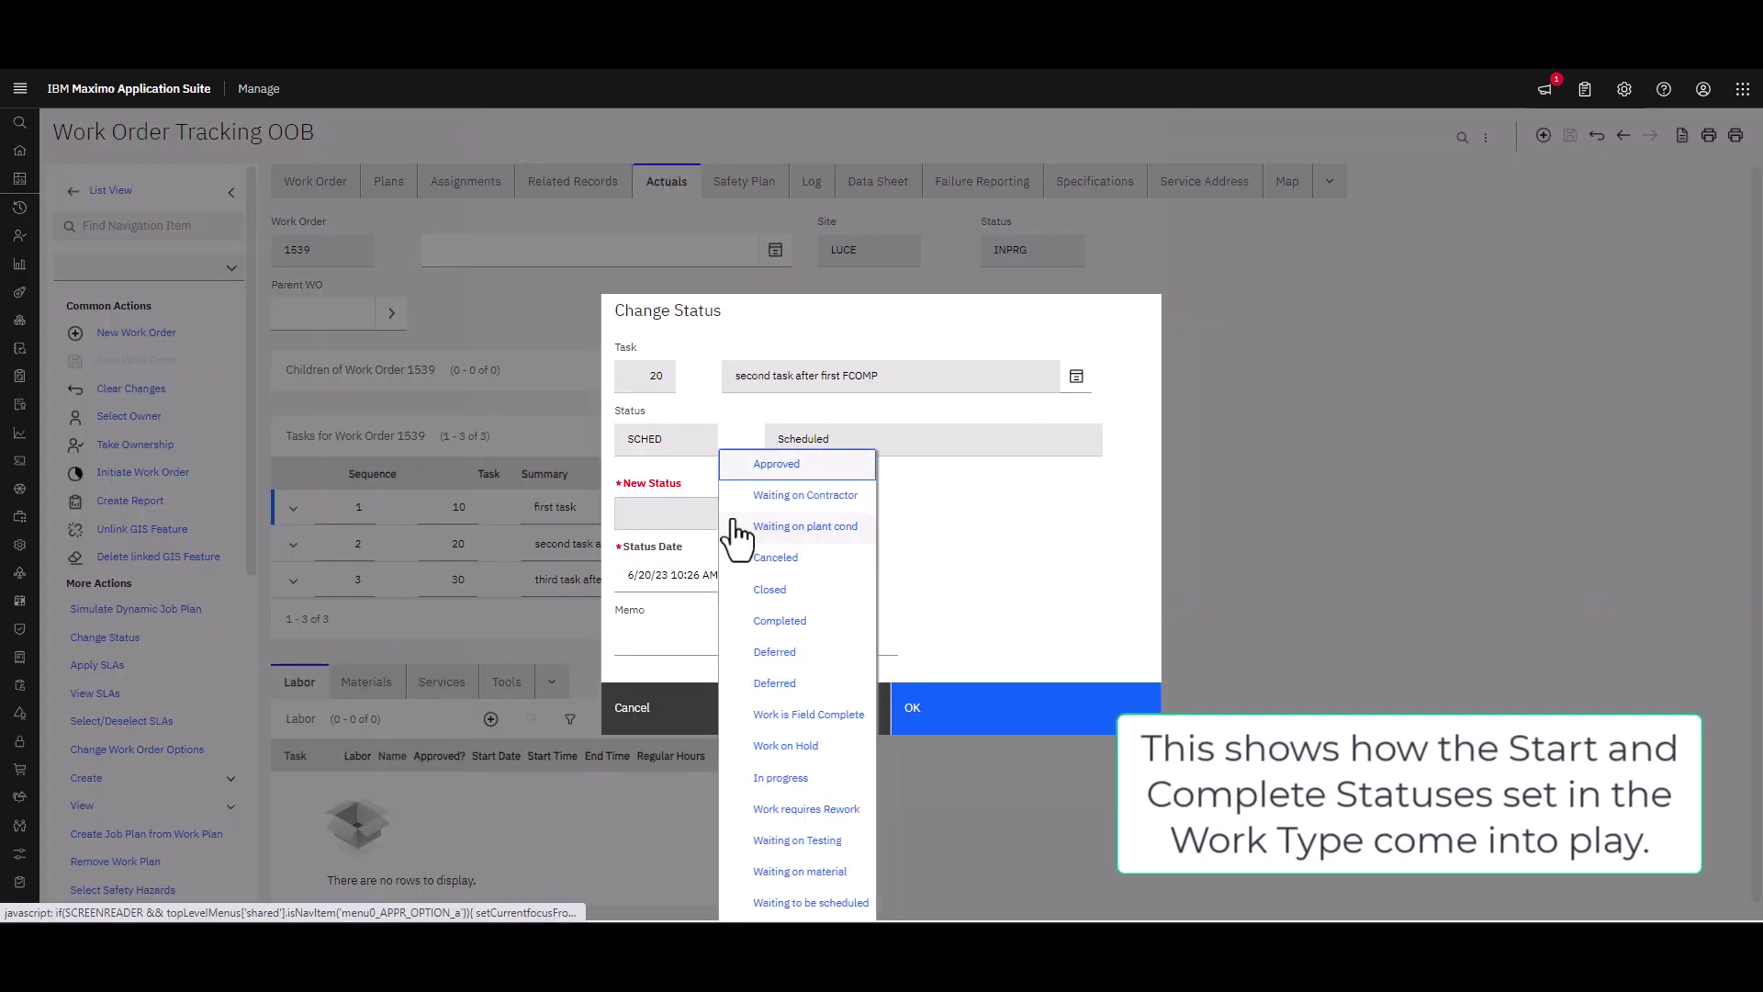
click(782, 778)
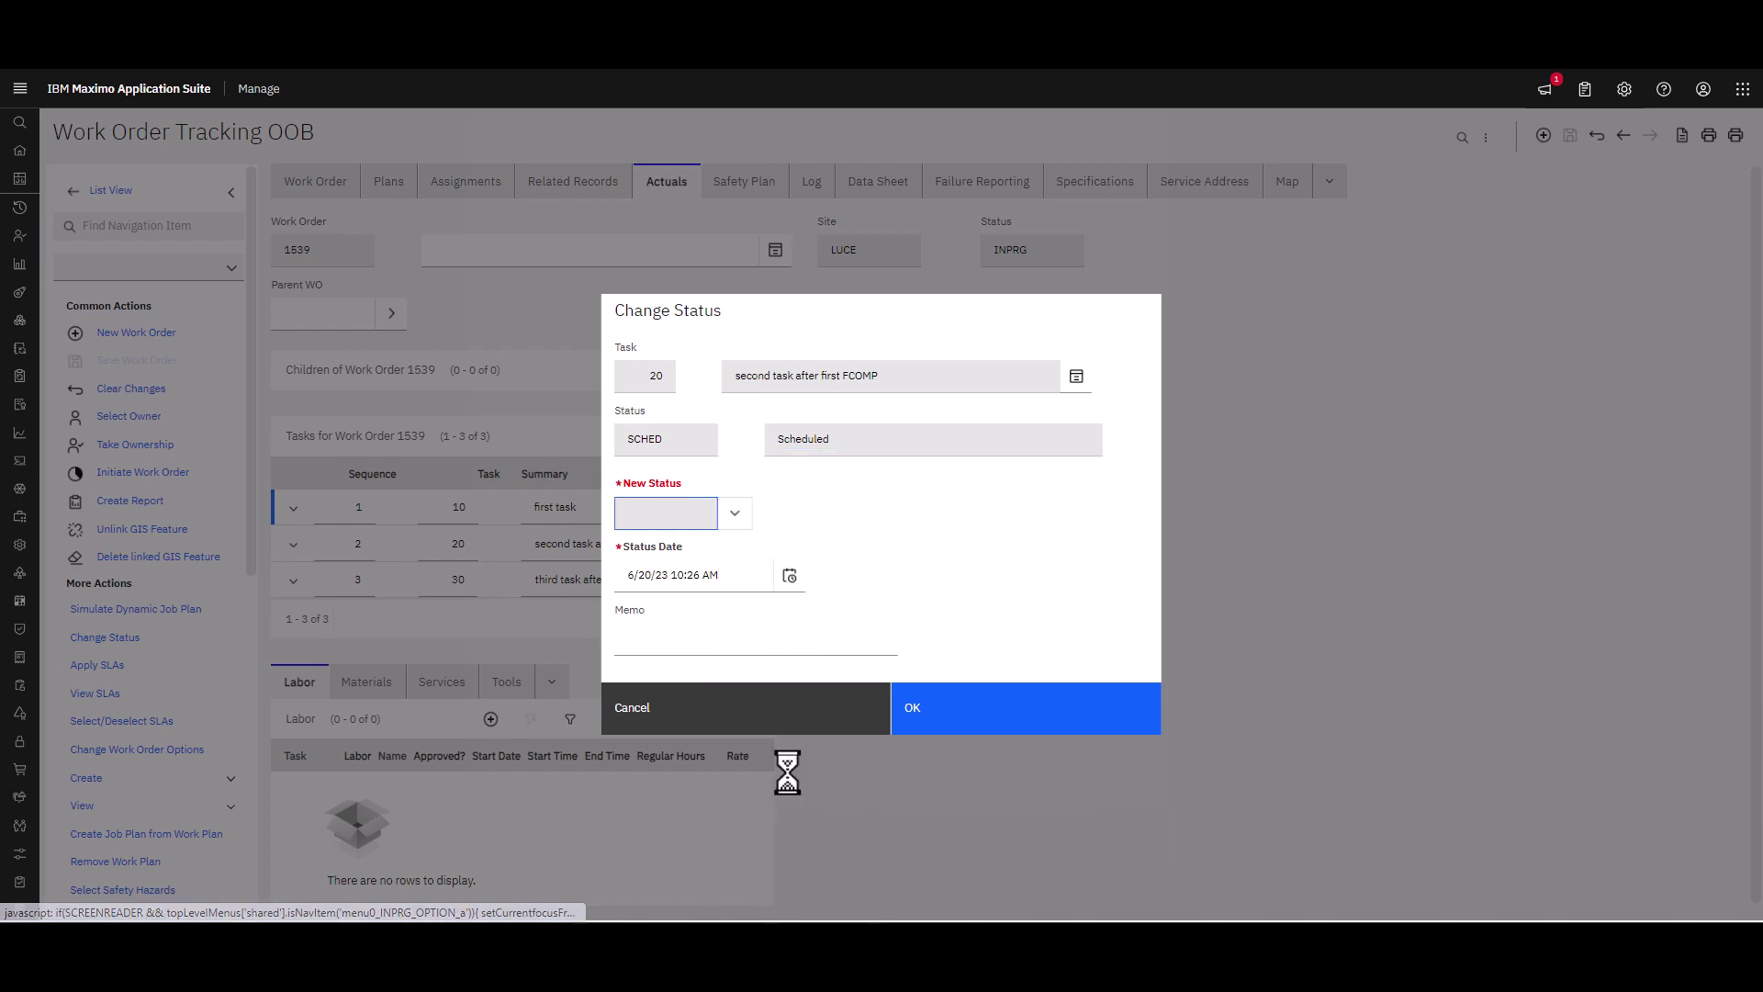
click(999, 721)
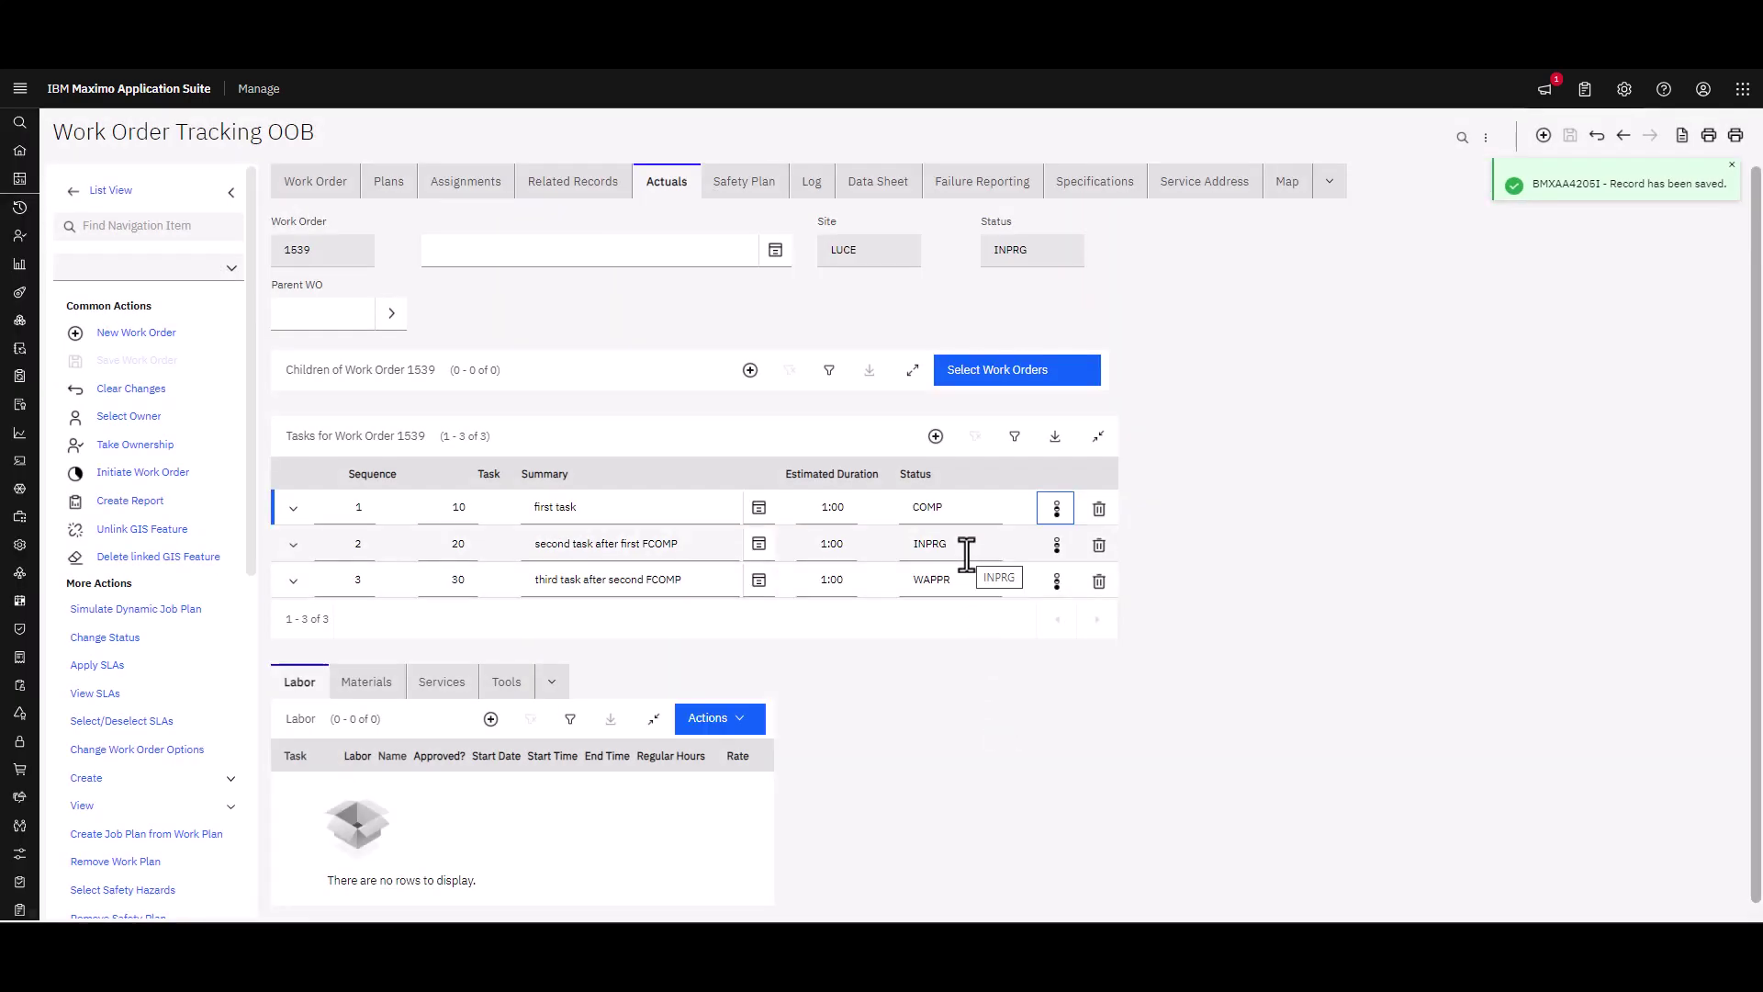
Step: Change task 20's status to Completed
click(1056, 547)
click(740, 510)
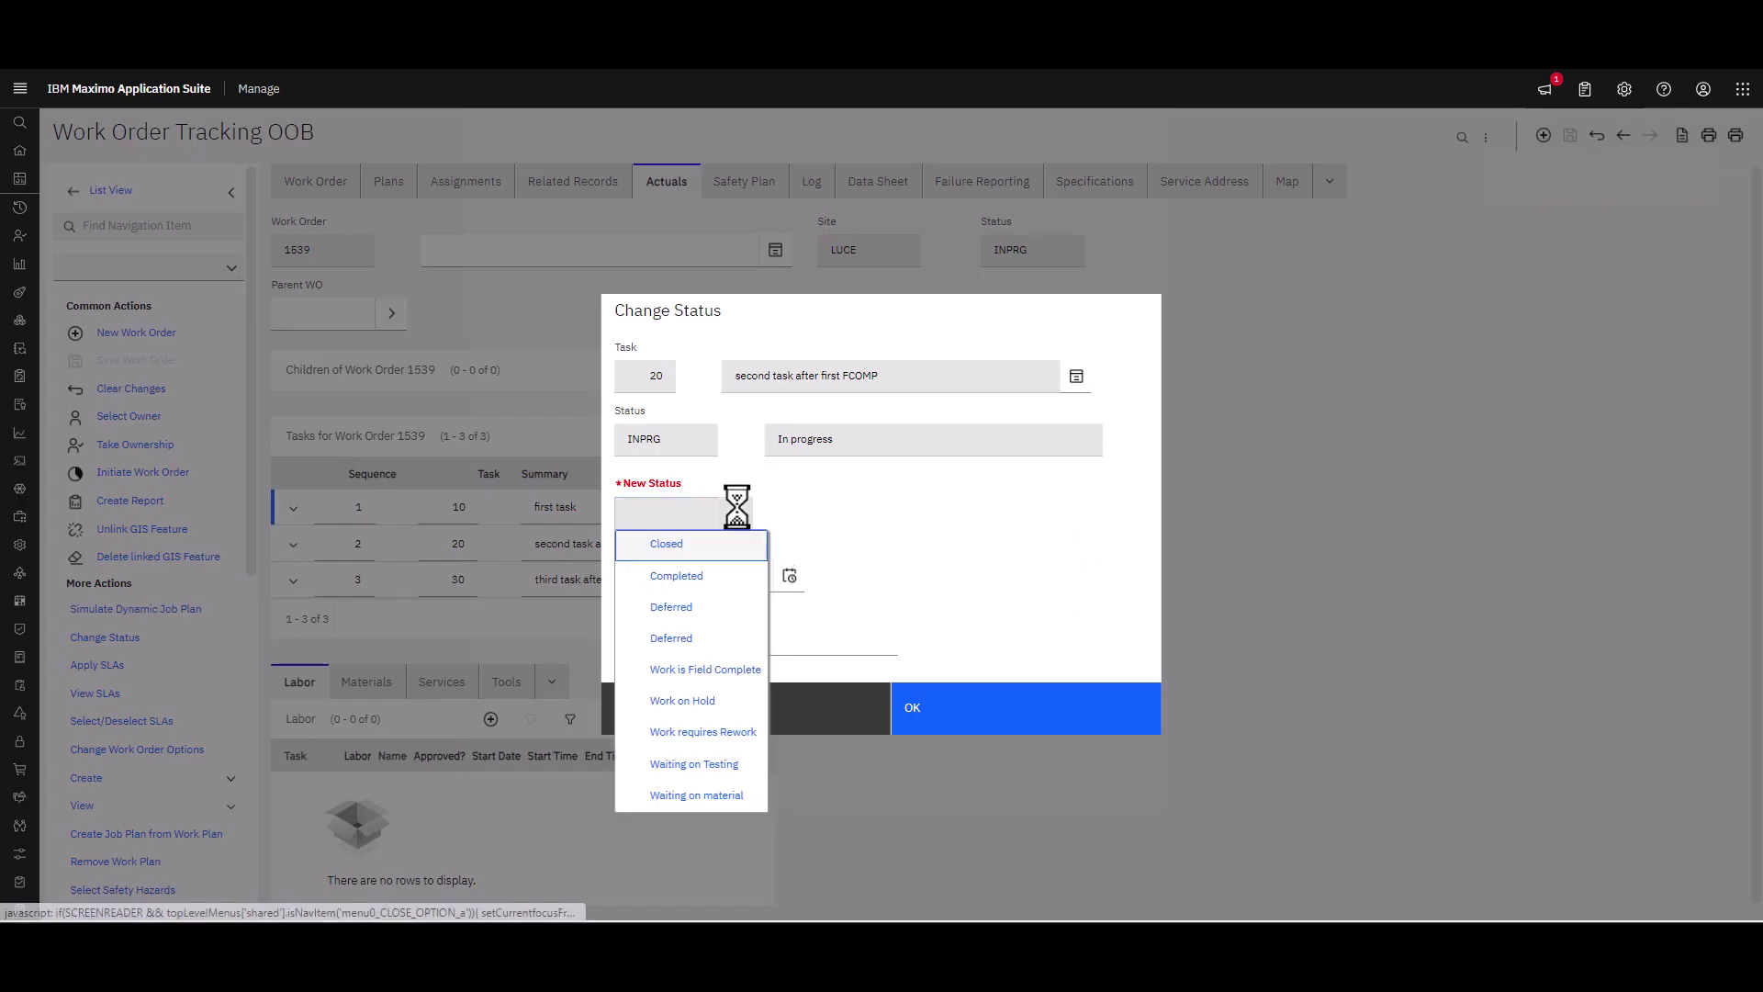
click(693, 578)
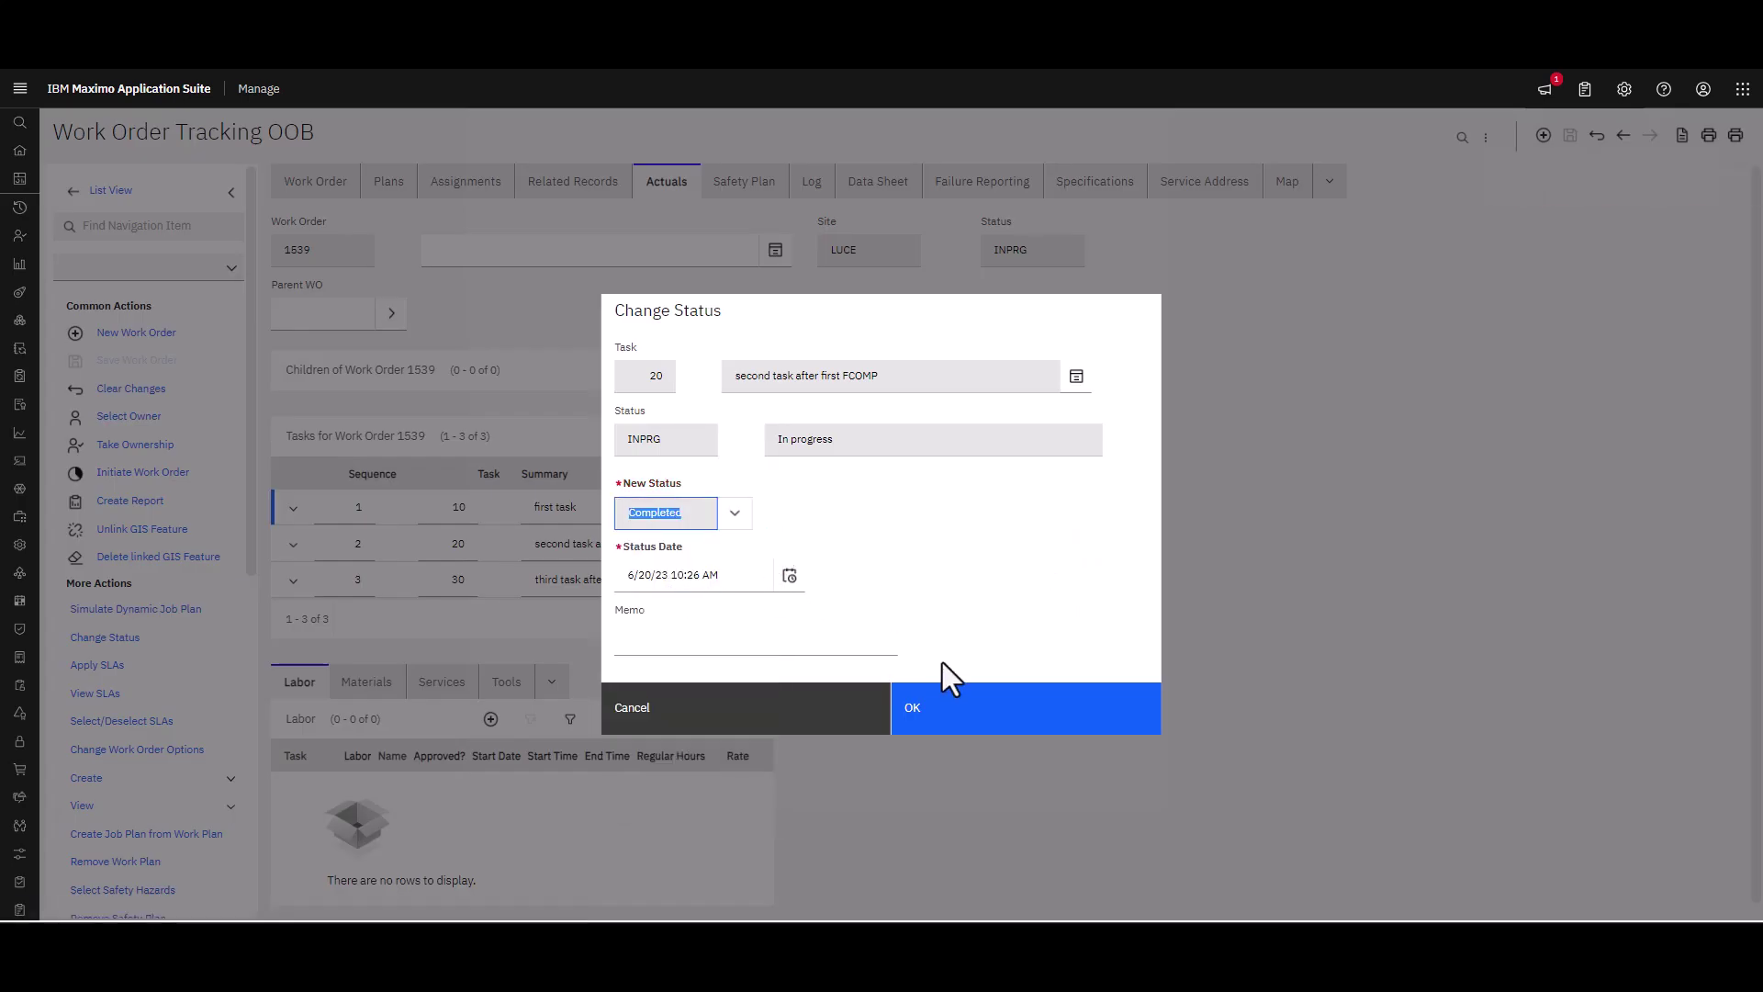
click(953, 716)
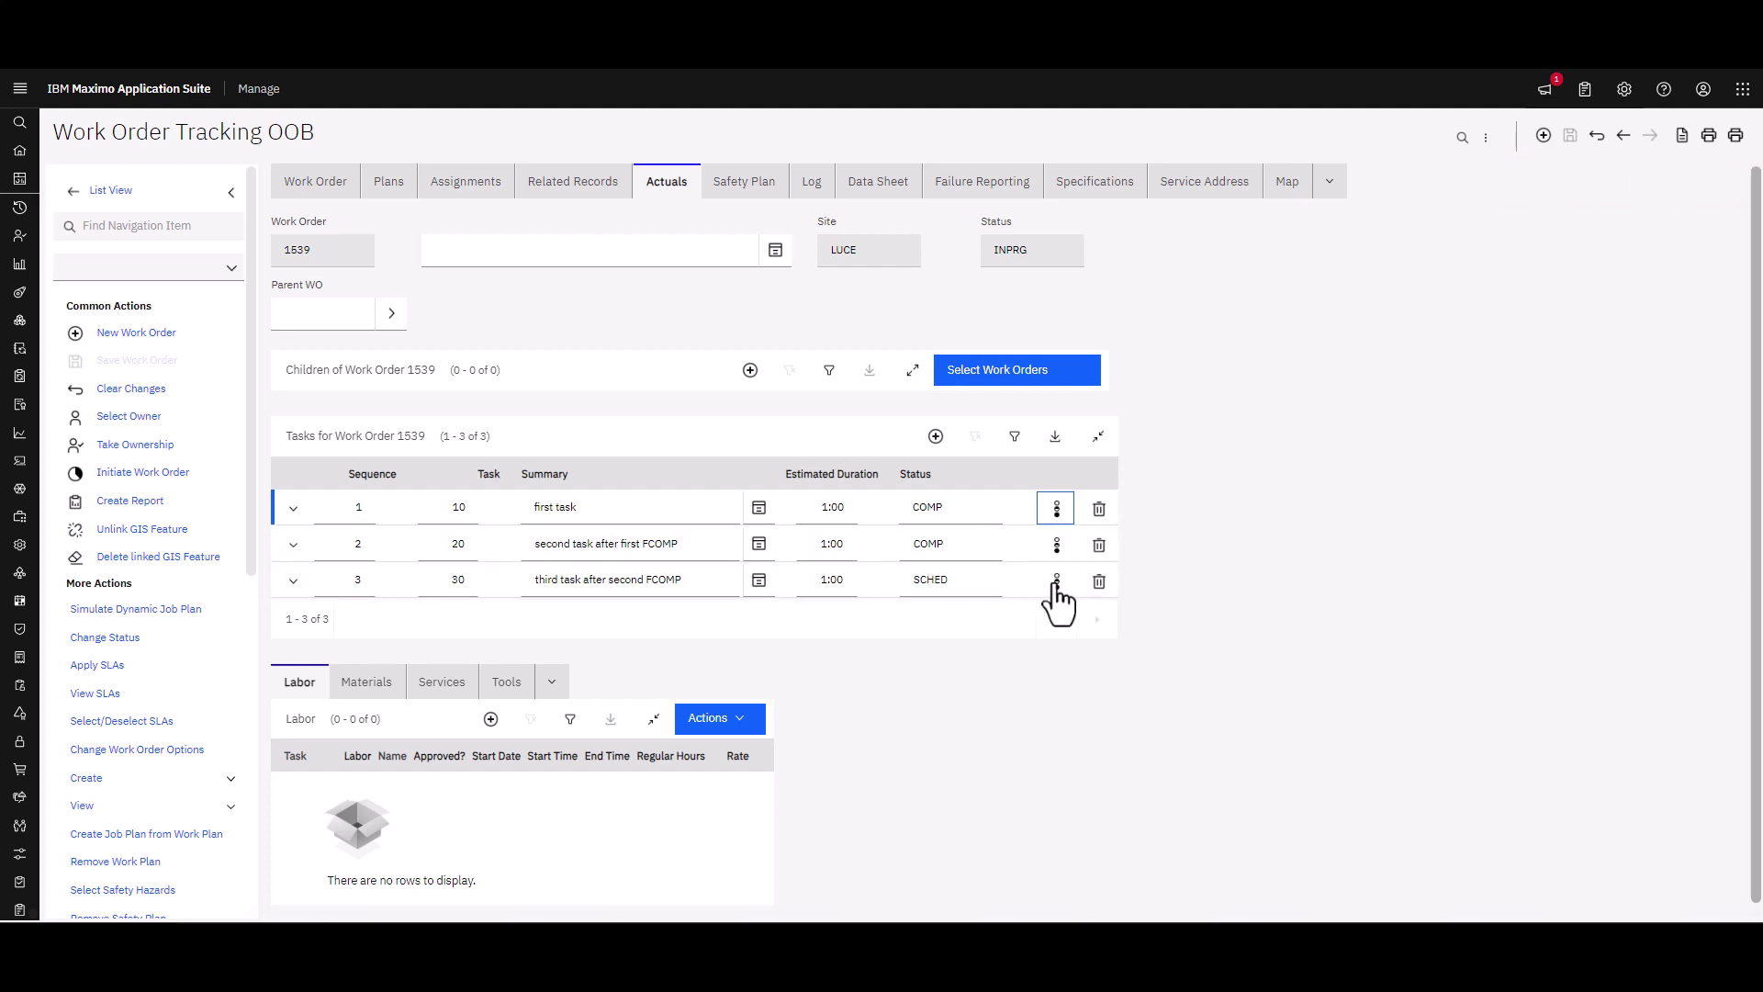
Step: Change task 30's status from SCHED to Completed
click(1056, 583)
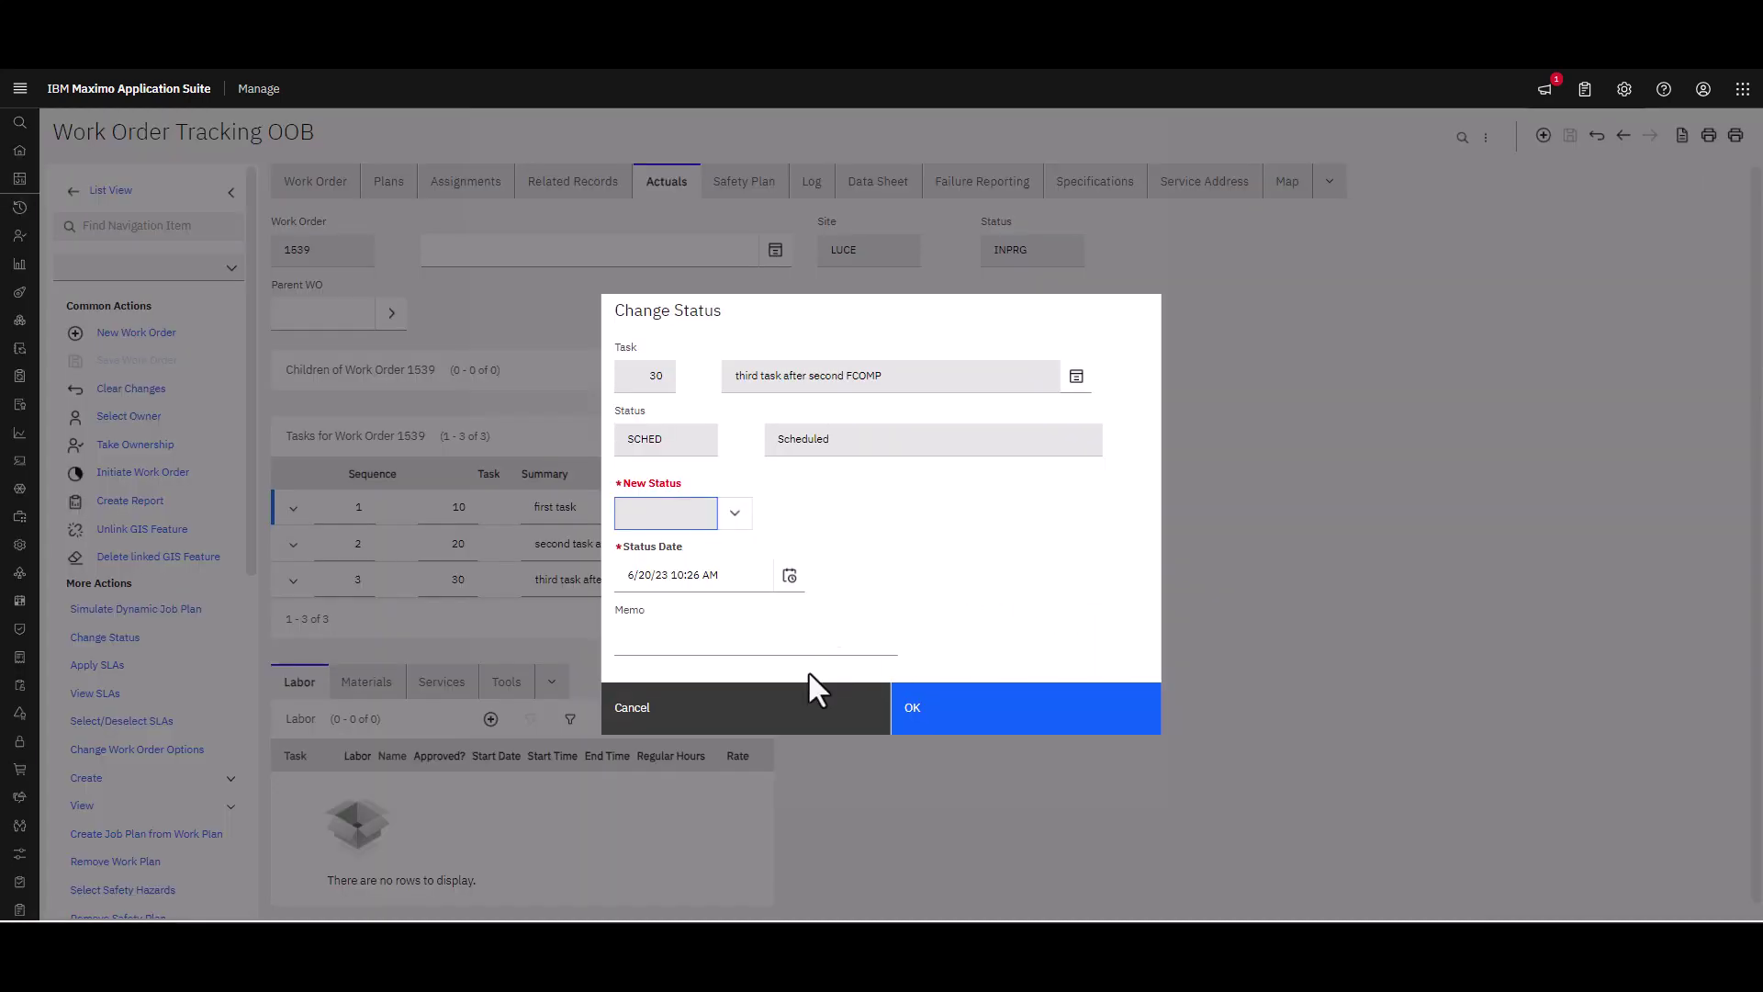
click(744, 719)
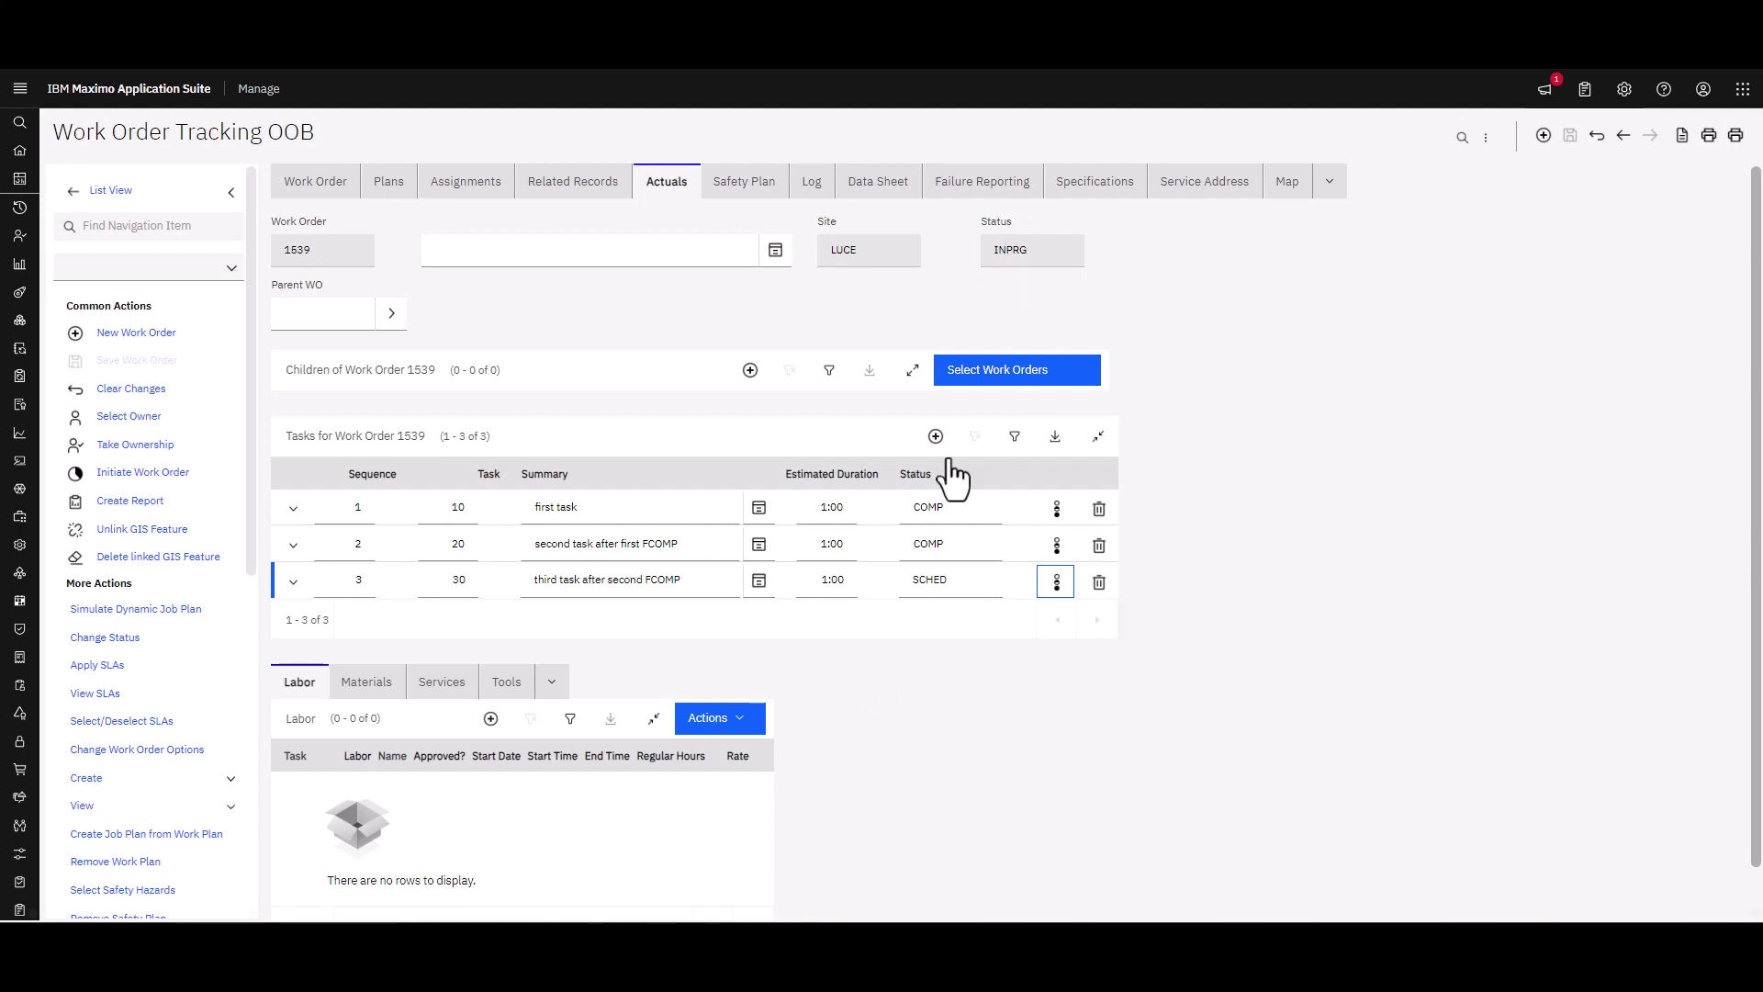
click(1055, 586)
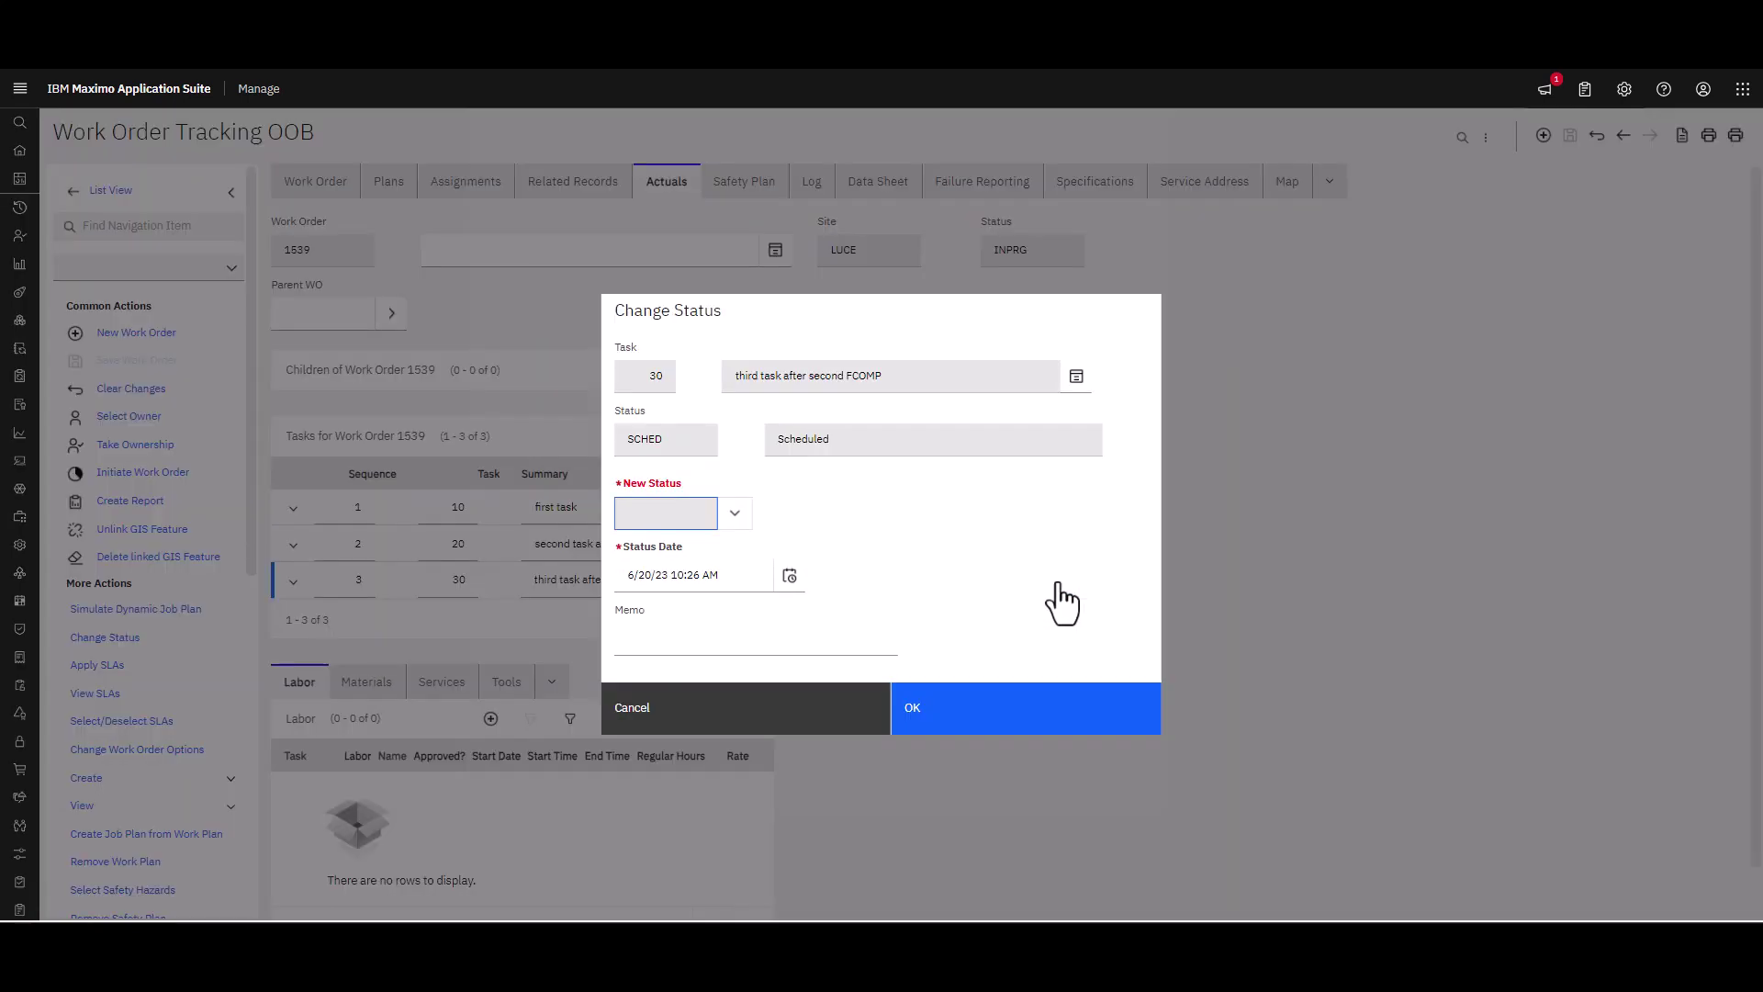
click(728, 518)
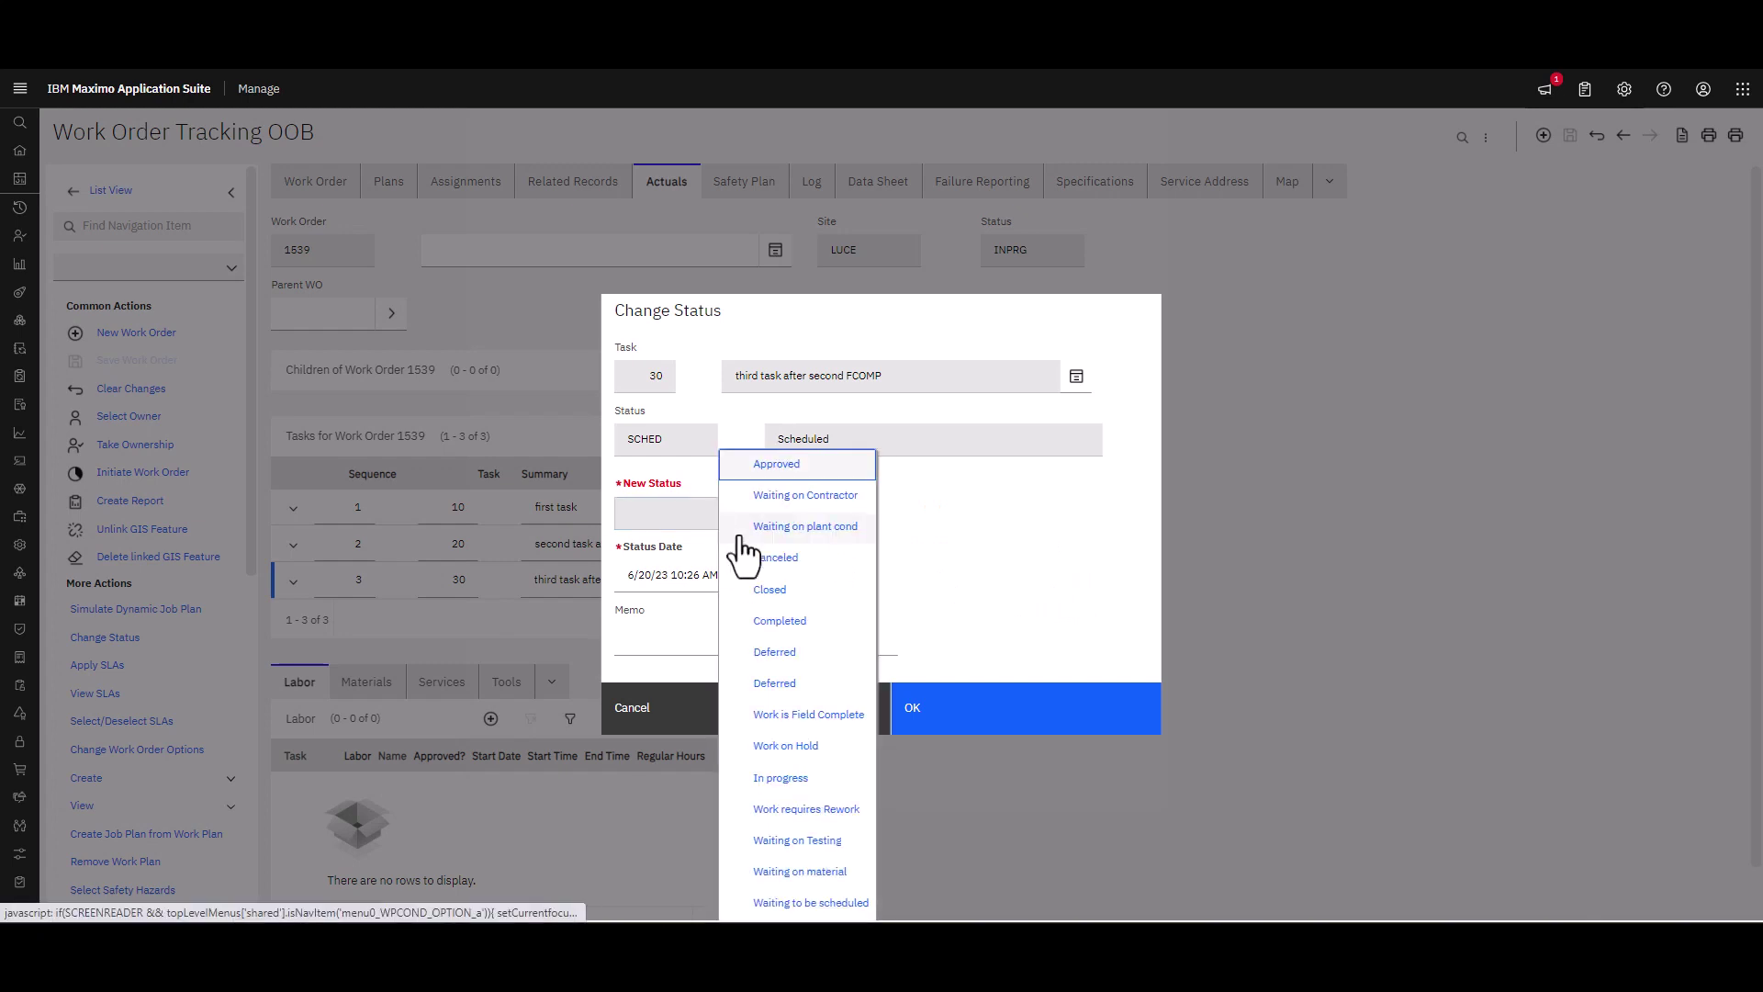
click(783, 623)
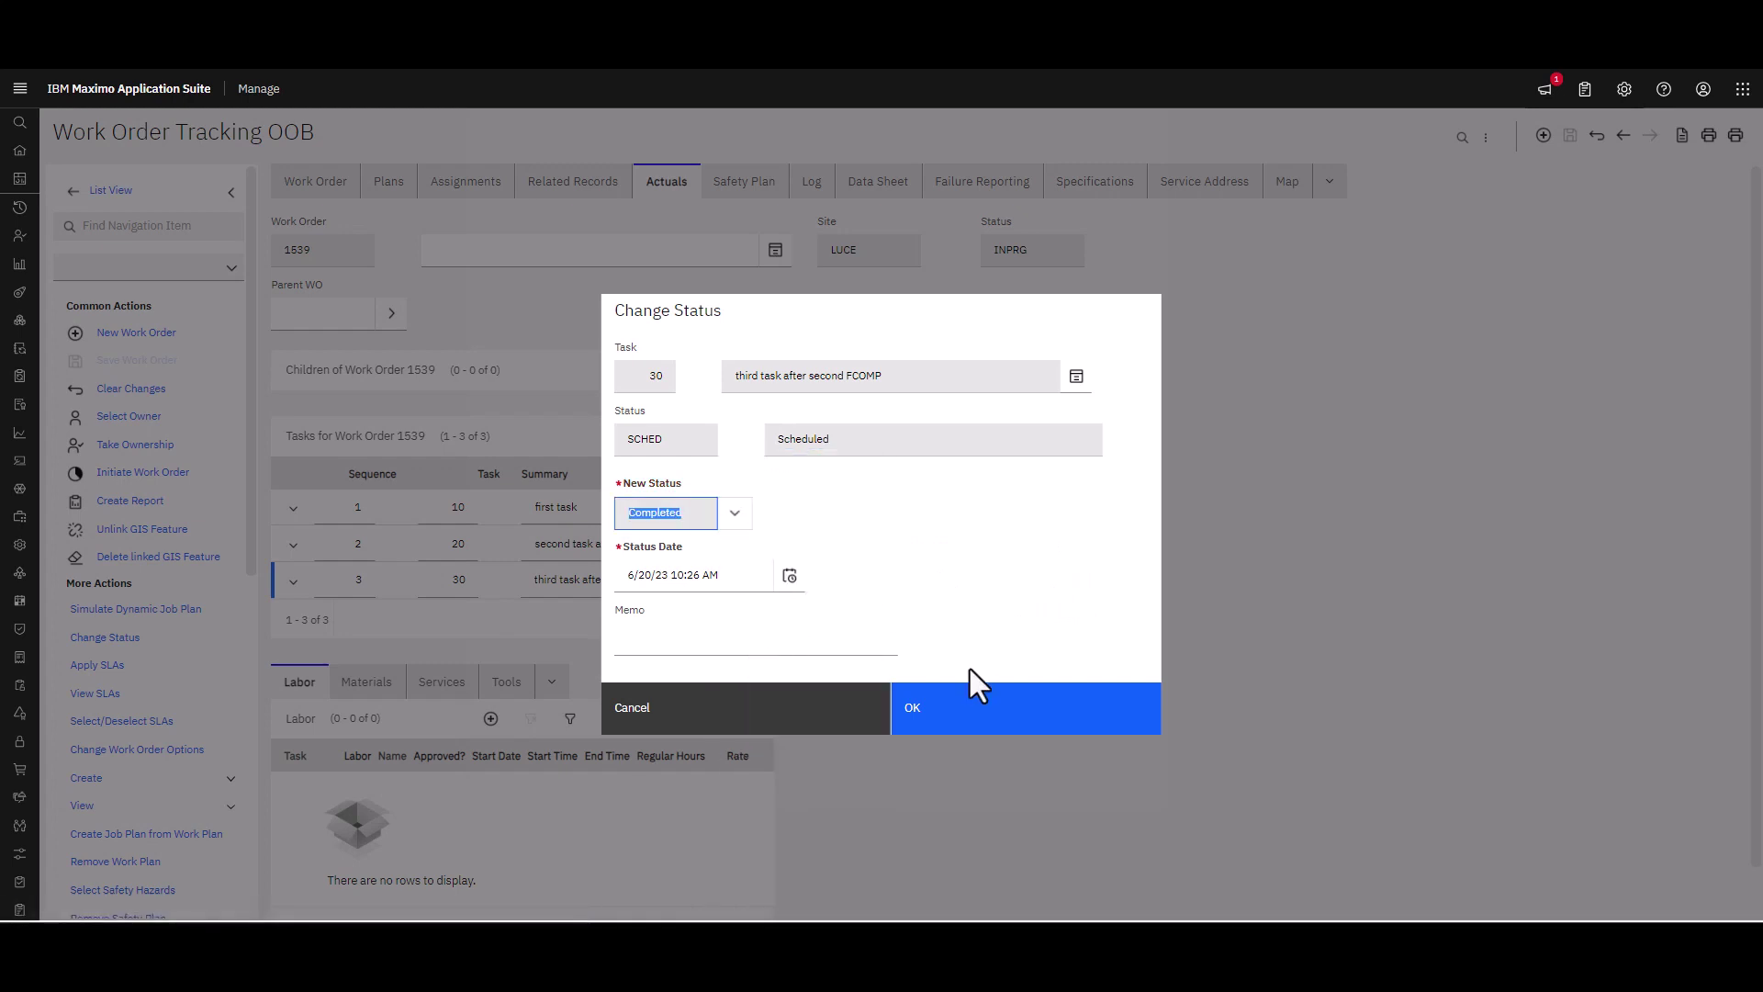
click(964, 726)
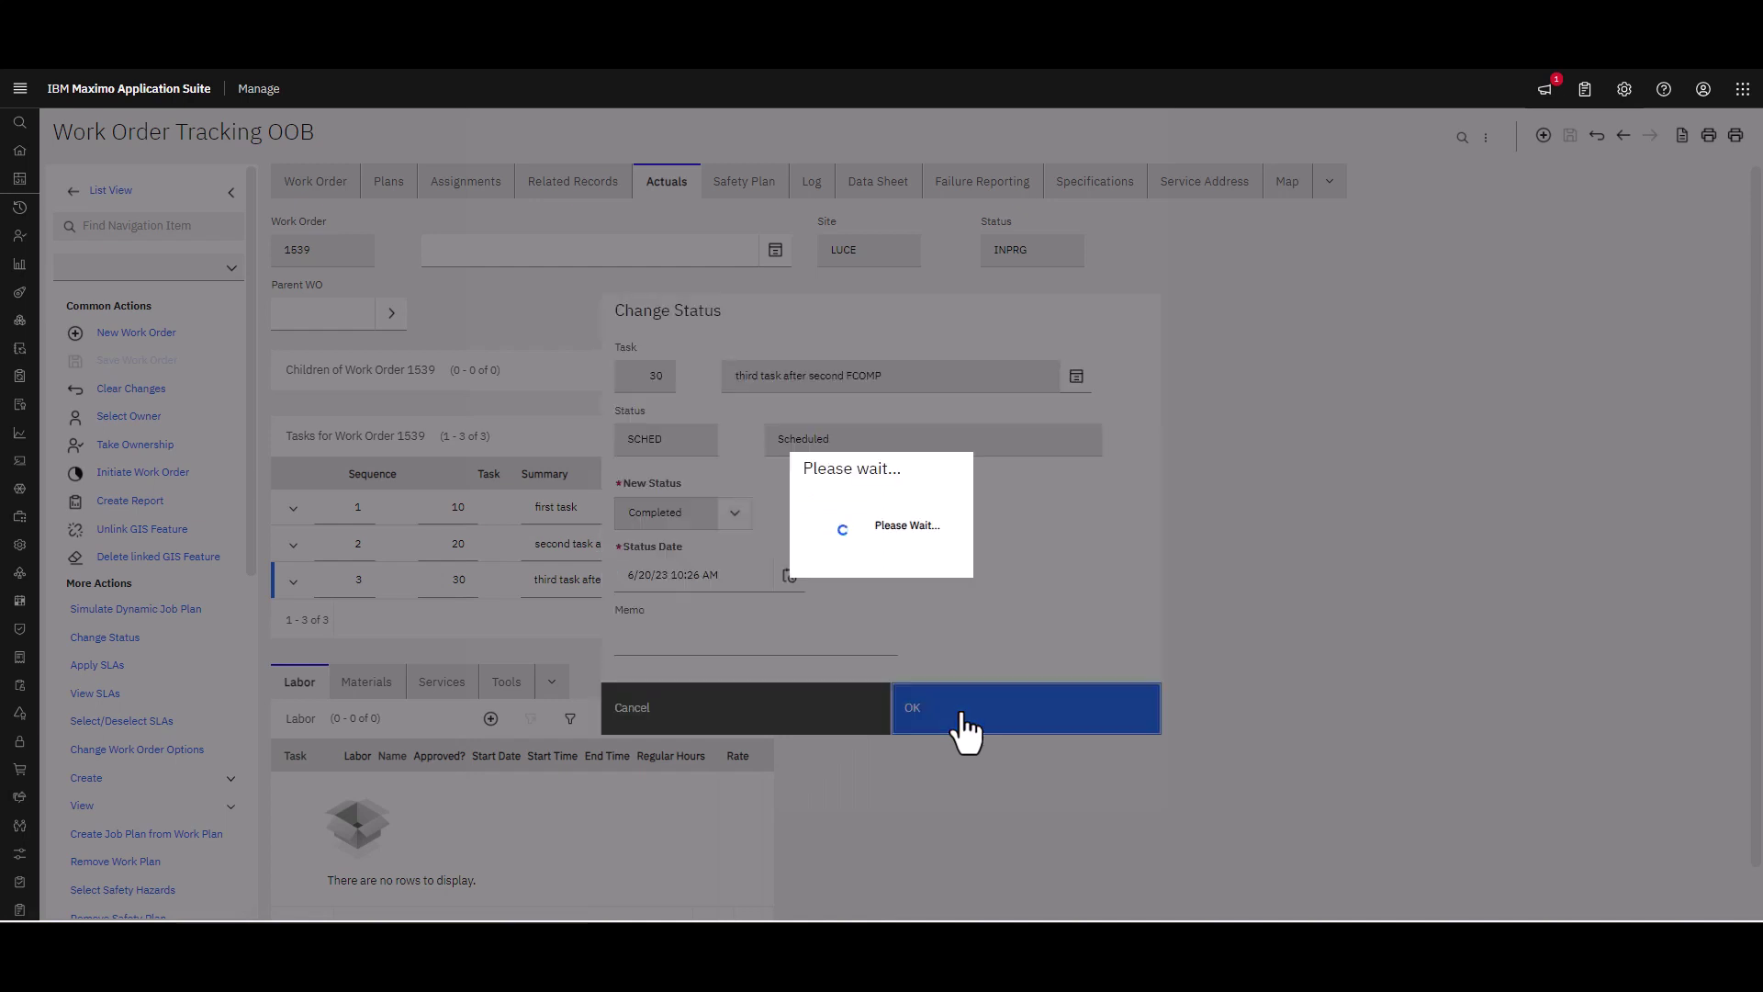